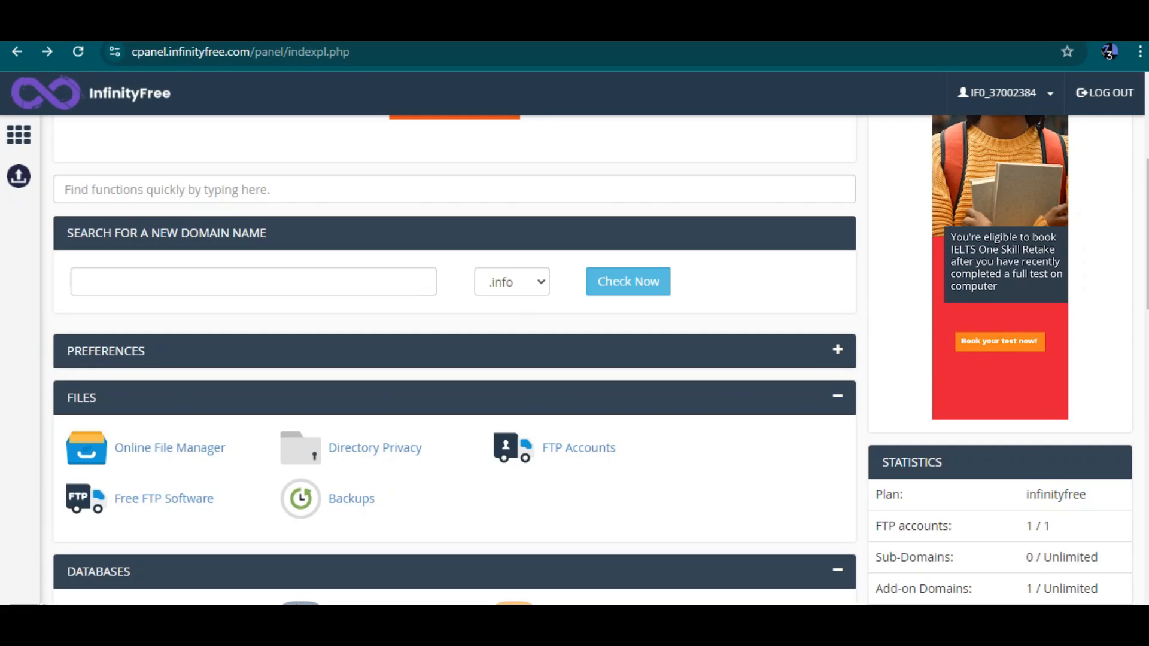
# - Collapse the Files, Databases, Domains, Email, Metrics and Security sections to reveal SiteBuilder and Softaculous
pyautogui.scroll(3, 455, 359)
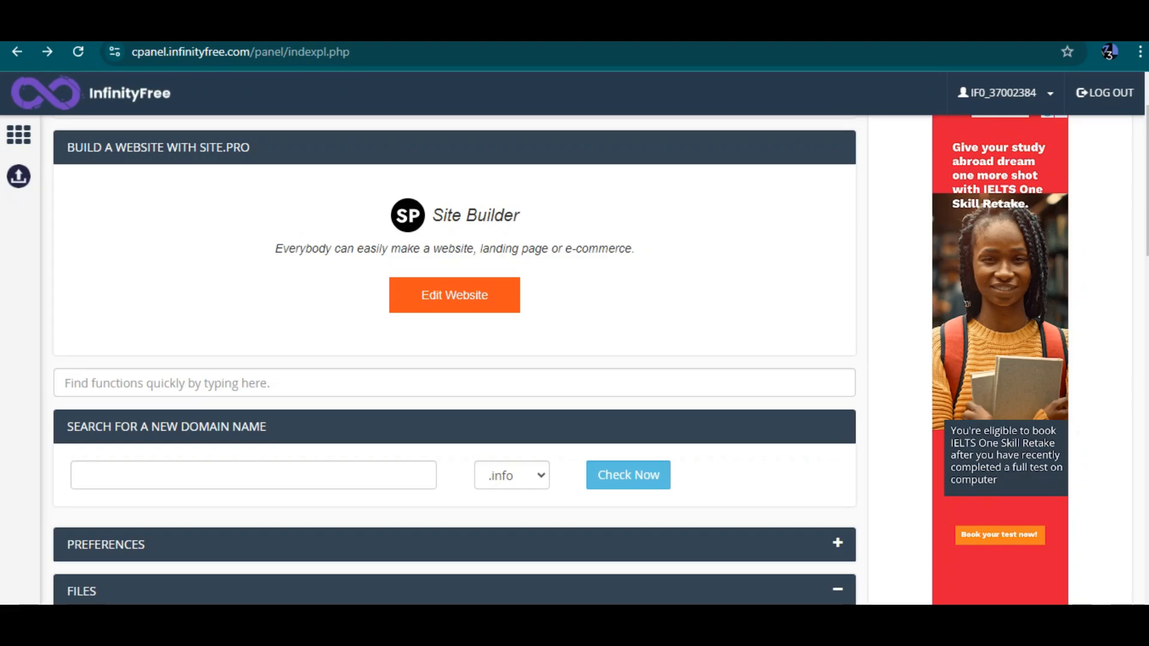
pyautogui.scroll(-8, 455, 359)
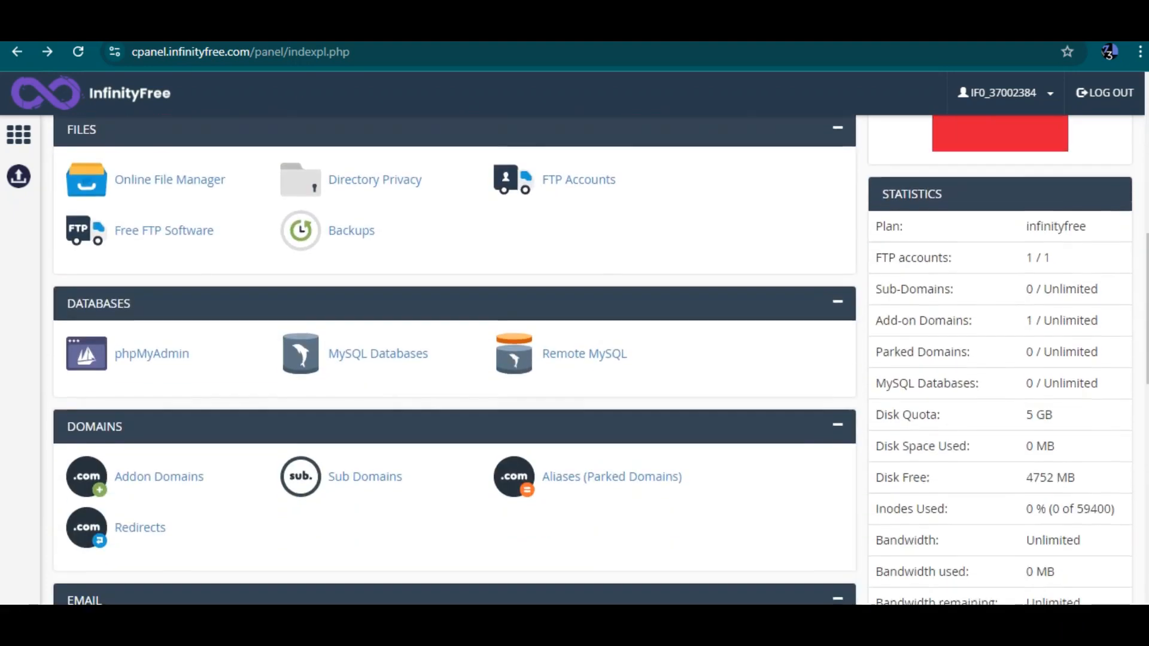
pyautogui.scroll(-2, 455, 358)
pyautogui.scroll(4, 455, 359)
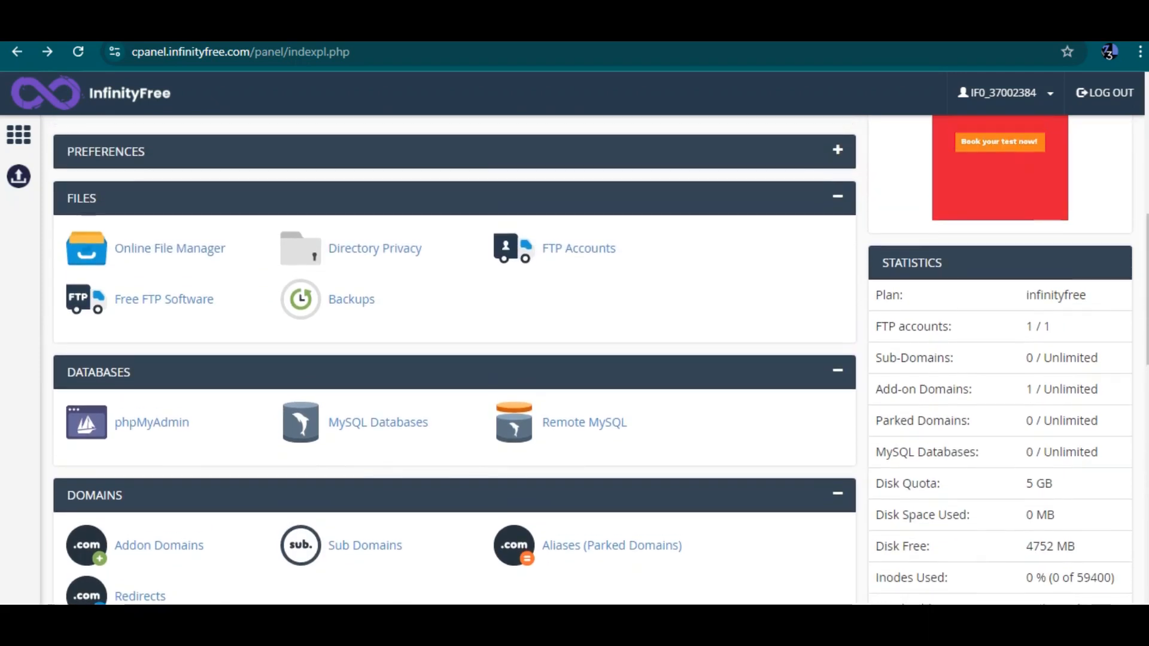
pyautogui.scroll(-1, 455, 359)
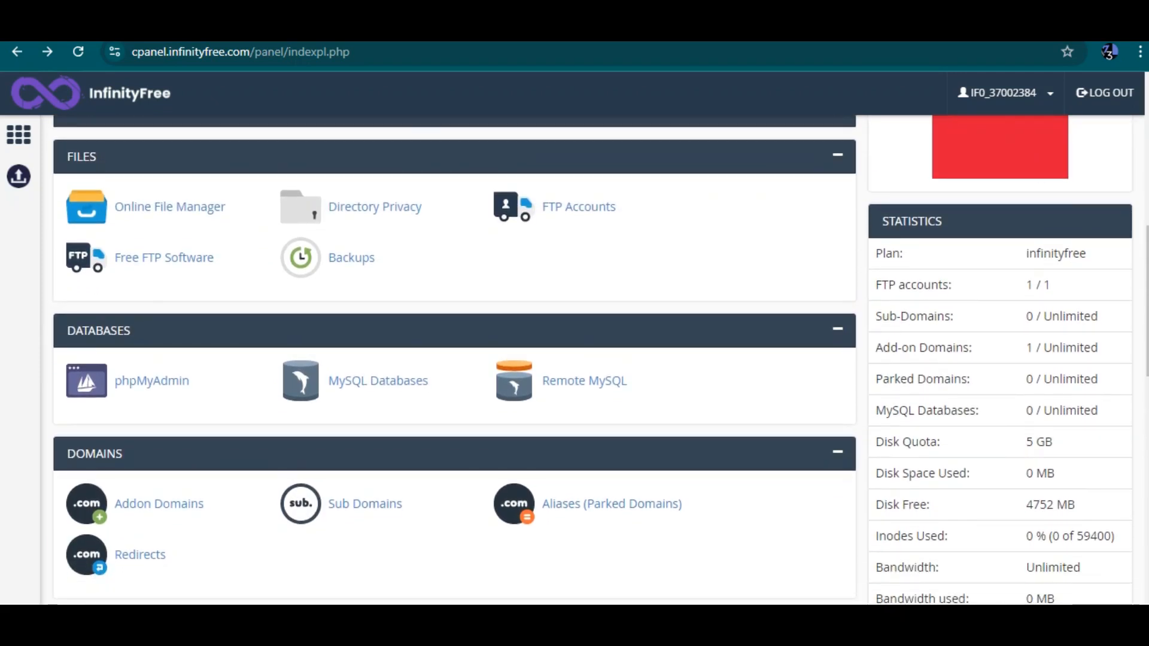
pyautogui.scroll(-1, 455, 359)
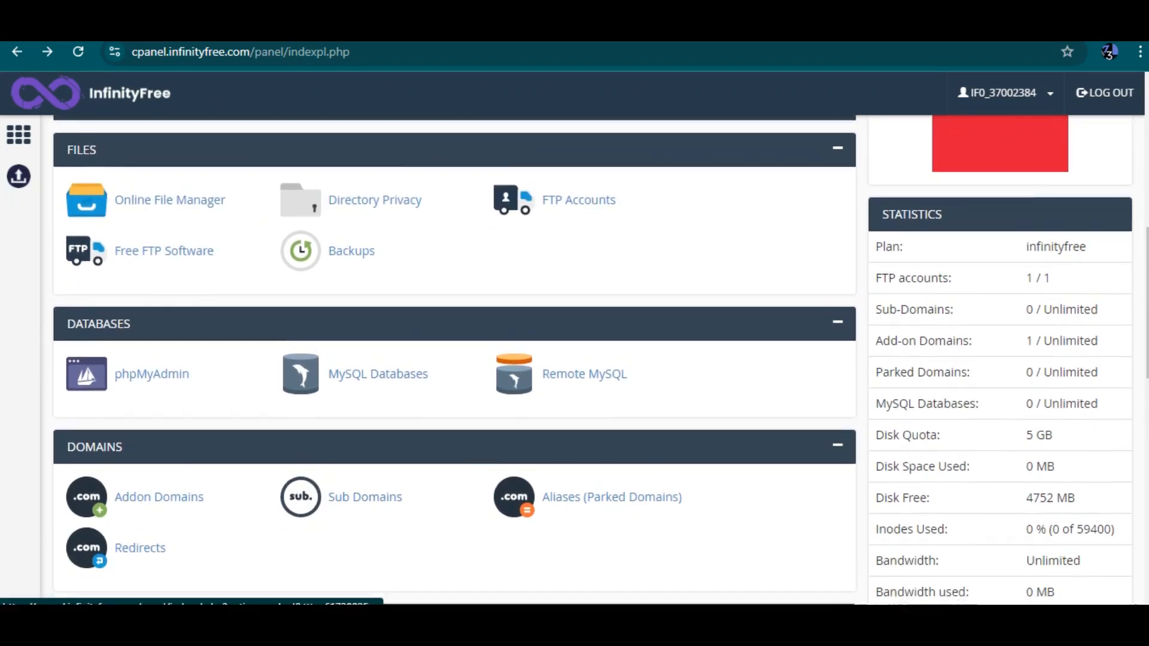
pyautogui.scroll(-2, 454, 359)
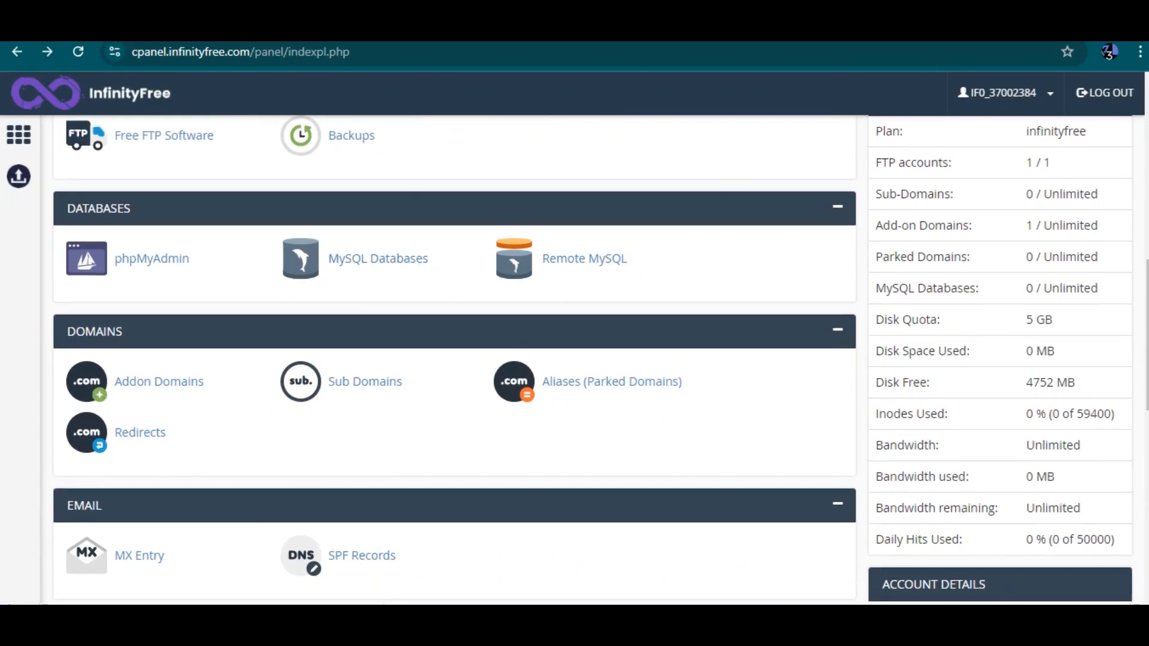
pyautogui.scroll(-2, 455, 359)
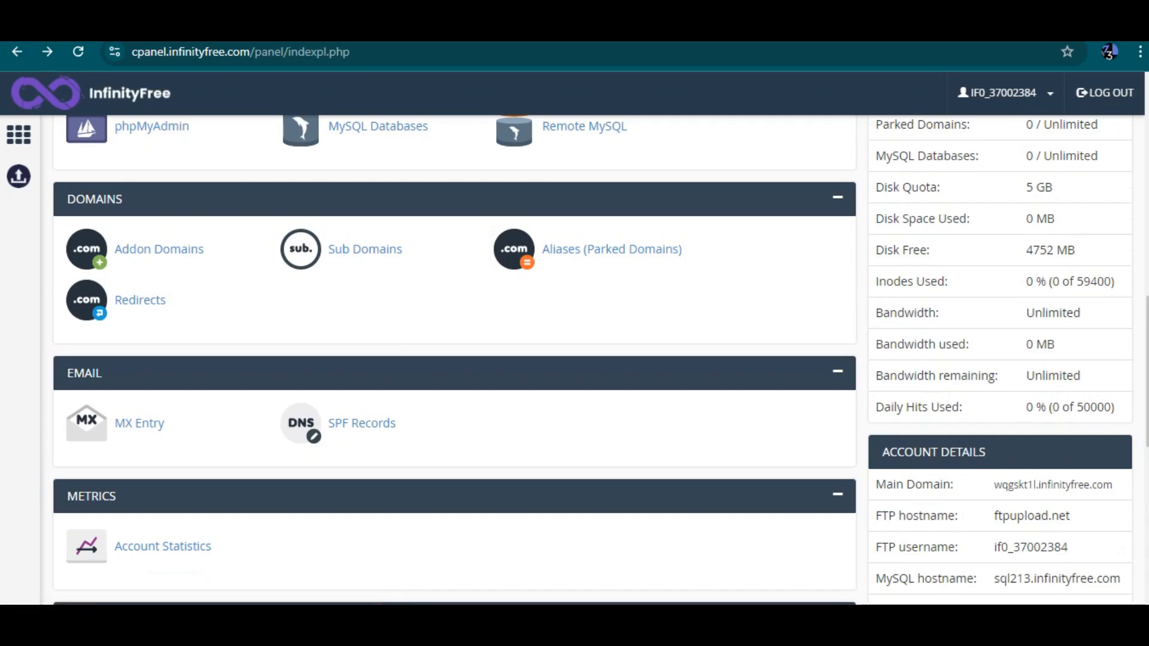
pyautogui.scroll(-8, 455, 359)
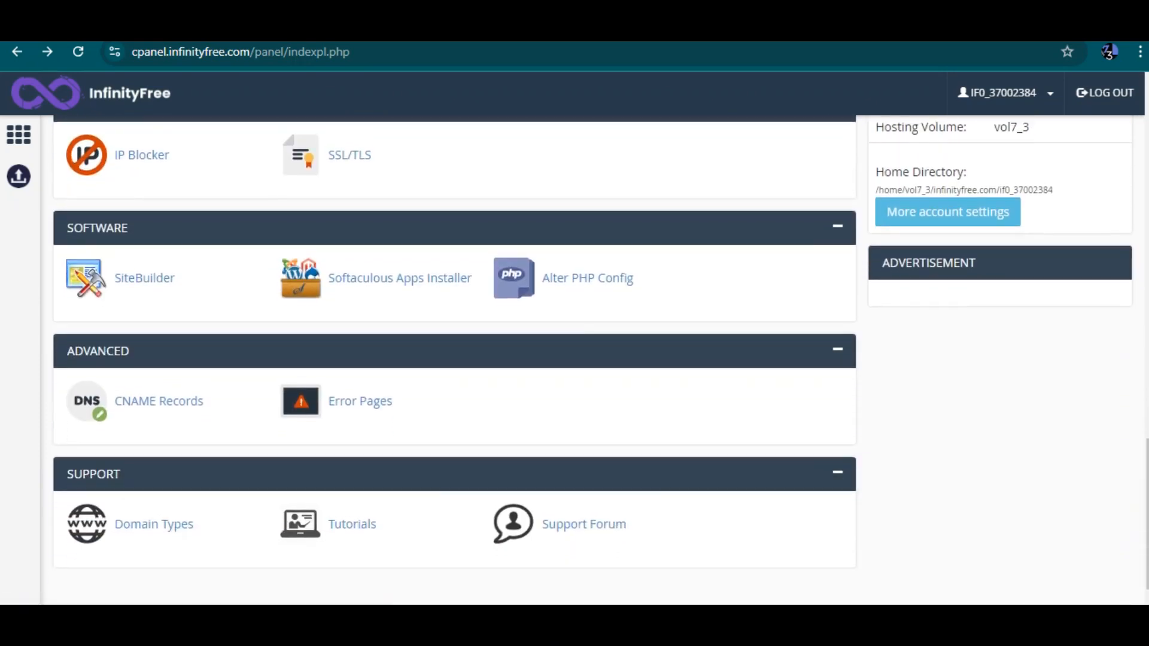
pyautogui.scroll(-1, 454, 358)
pyautogui.scroll(9, 455, 359)
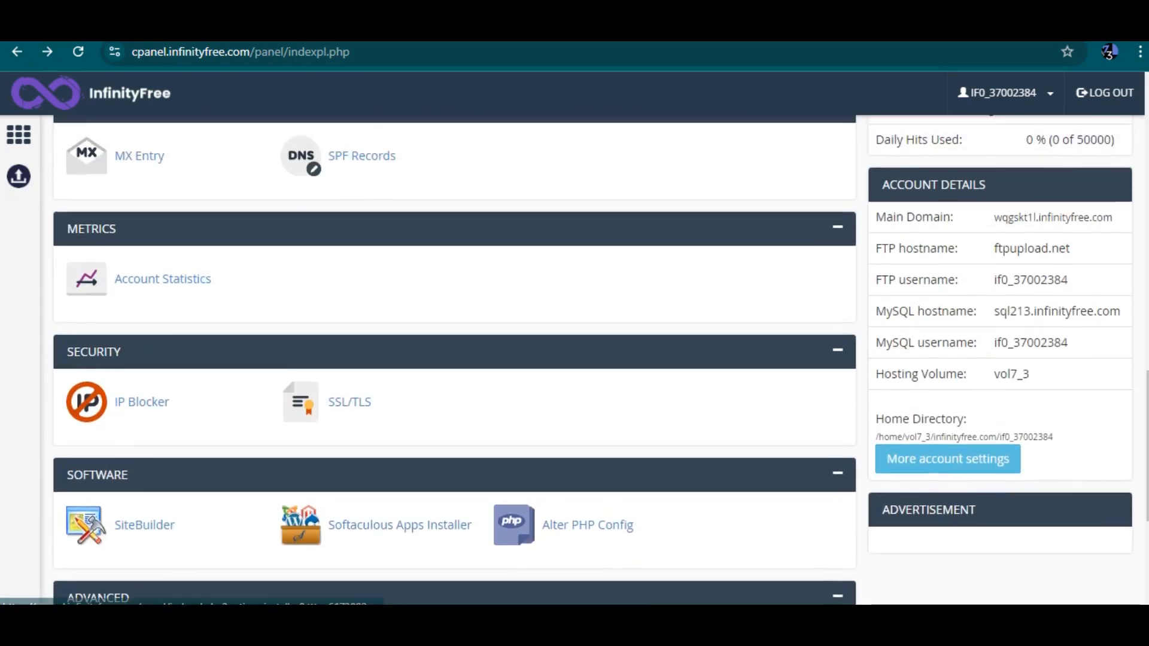
pyautogui.scroll(-2, 455, 359)
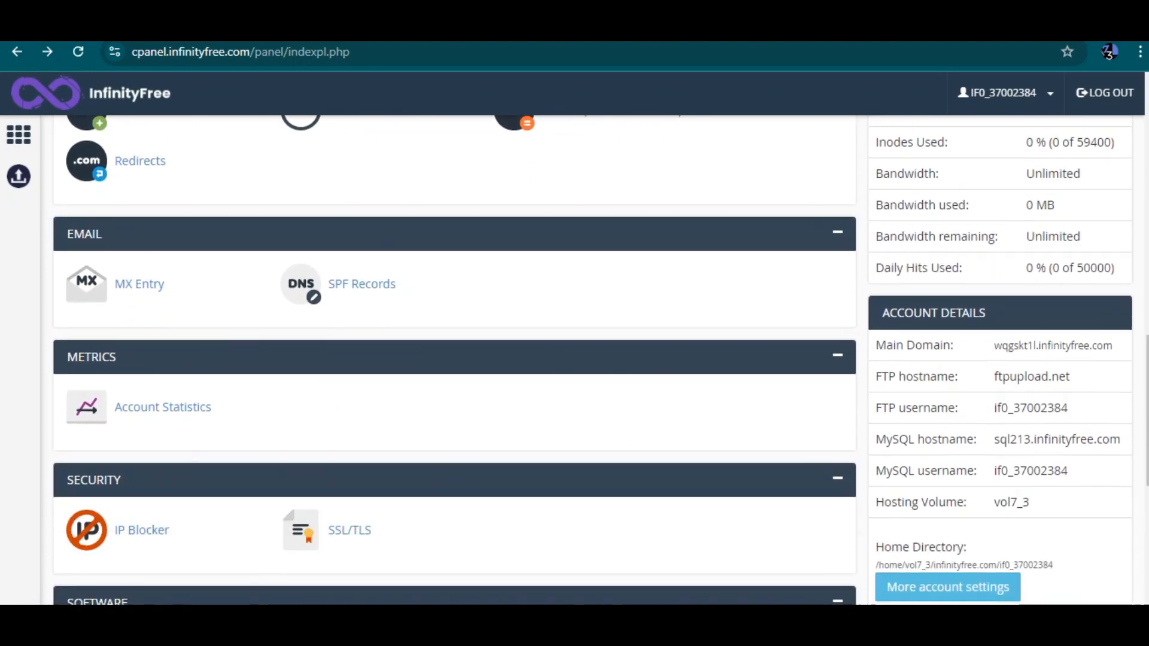
pyautogui.scroll(-5, 400, 359)
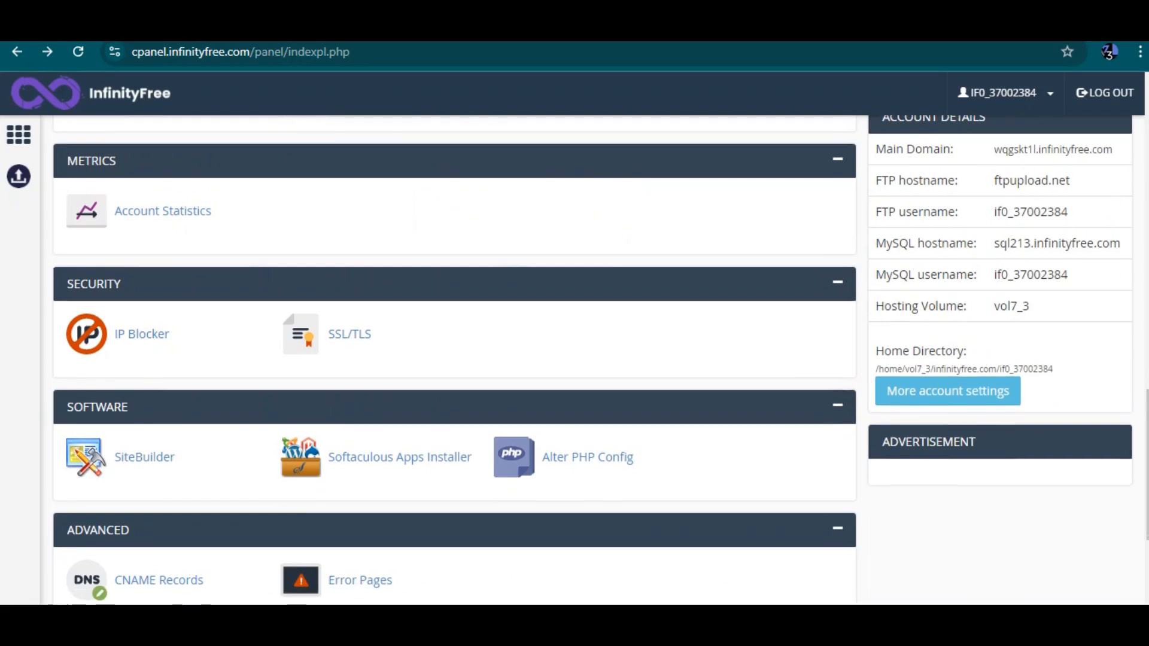
pyautogui.scroll(-2, 400, 359)
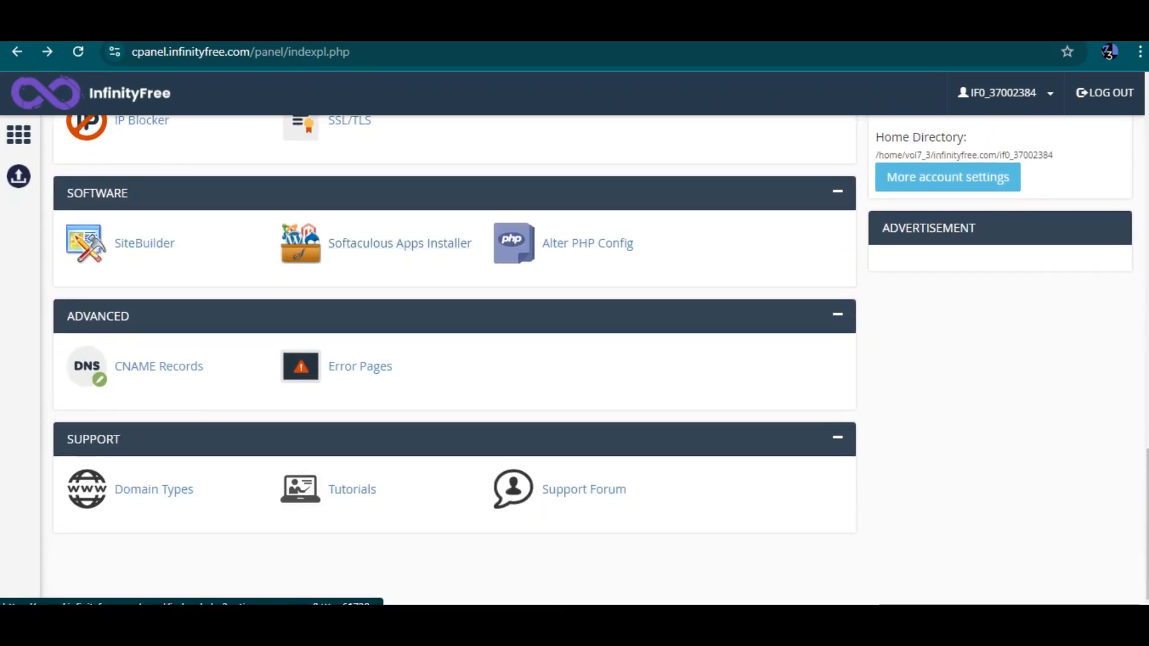
pyautogui.scroll(4, 589, 239)
pyautogui.scroll(5, 455, 358)
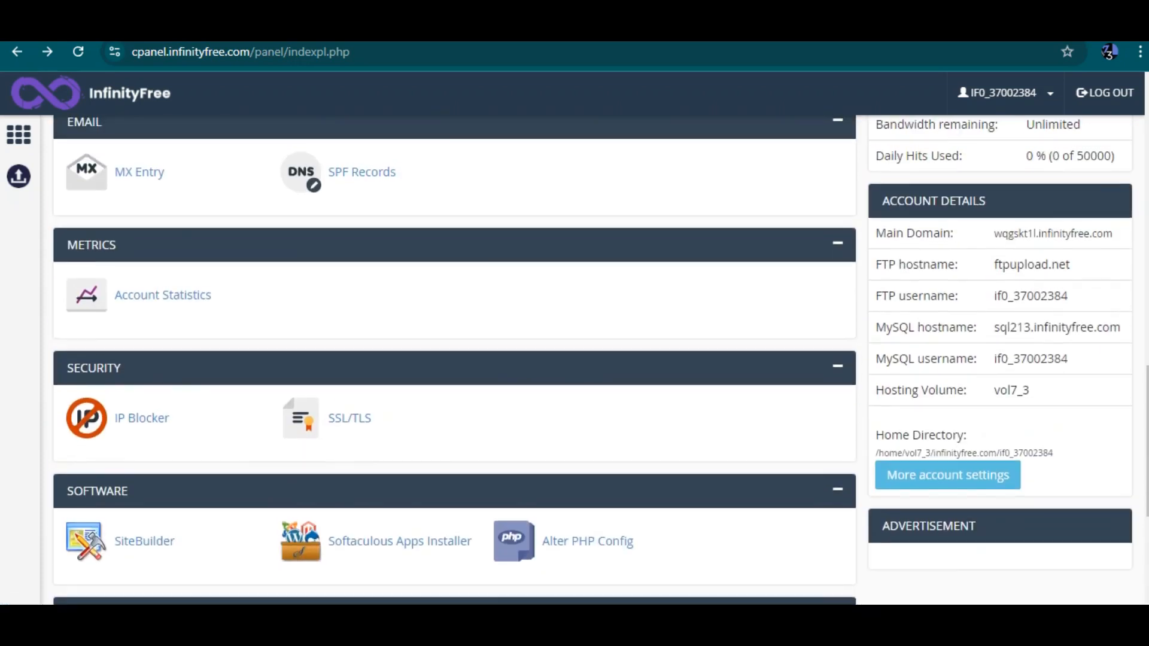
pyautogui.scroll(5, 455, 359)
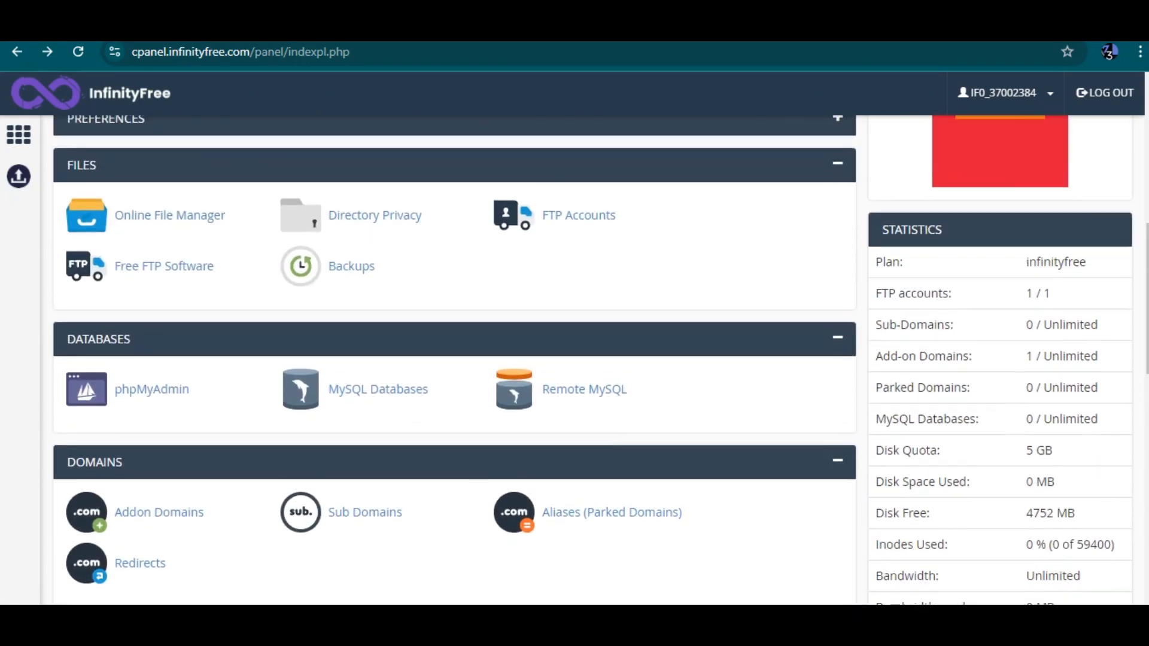
pyautogui.click(838, 163)
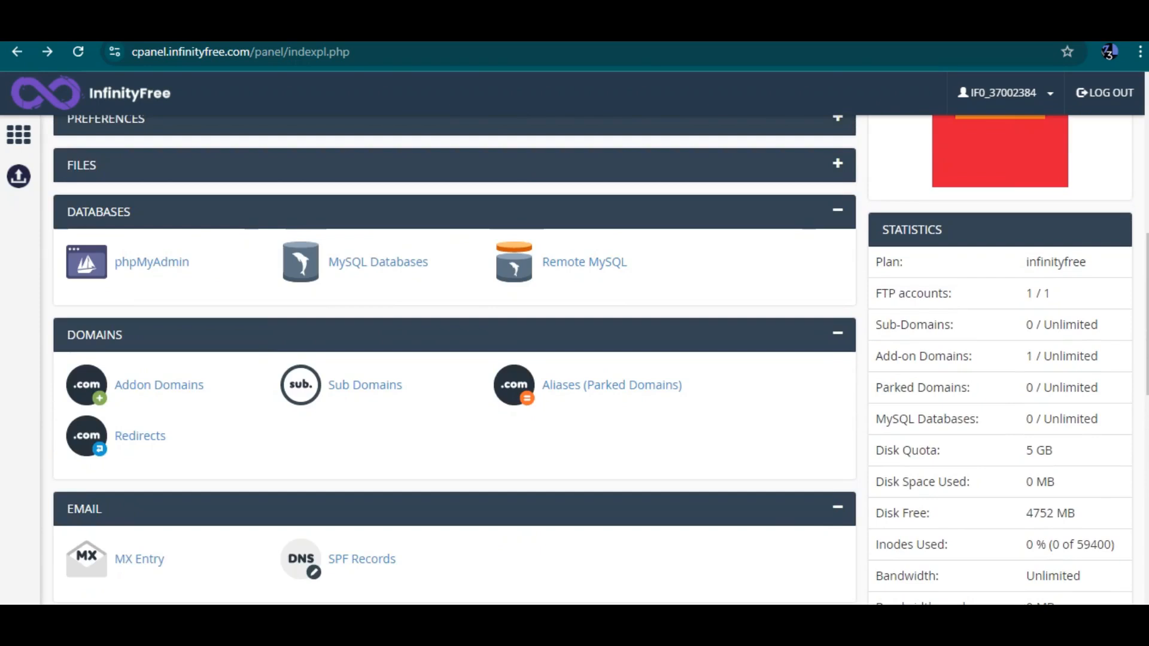
pyautogui.click(837, 210)
pyautogui.click(838, 256)
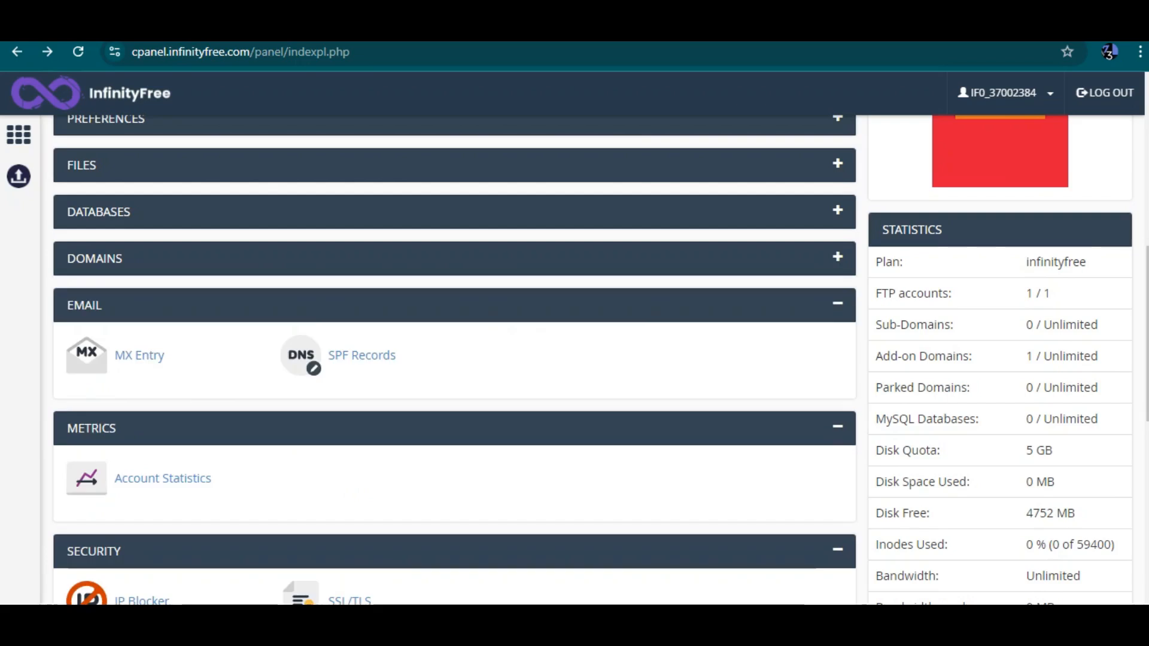
pyautogui.click(837, 303)
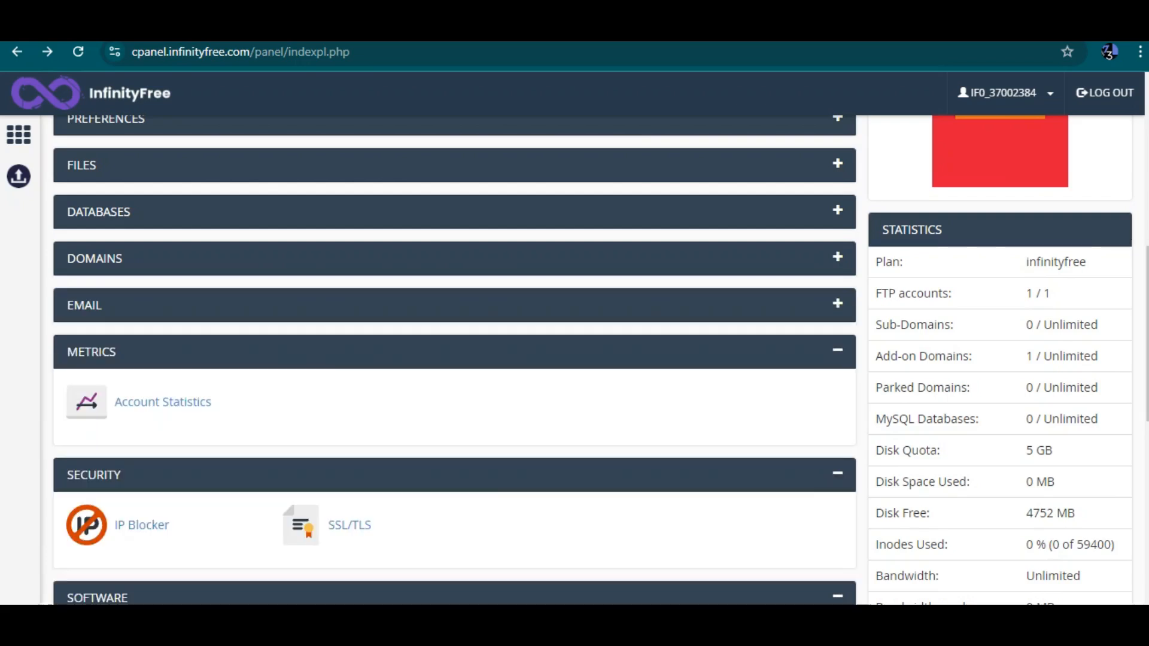
pyautogui.click(837, 350)
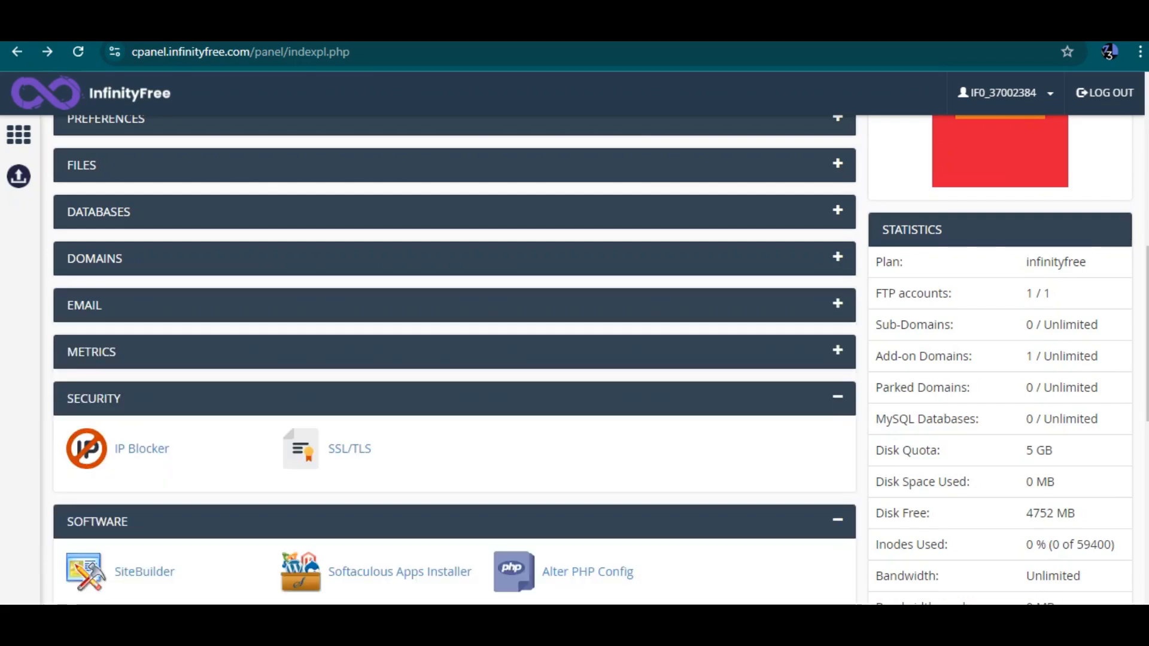
pyautogui.click(838, 396)
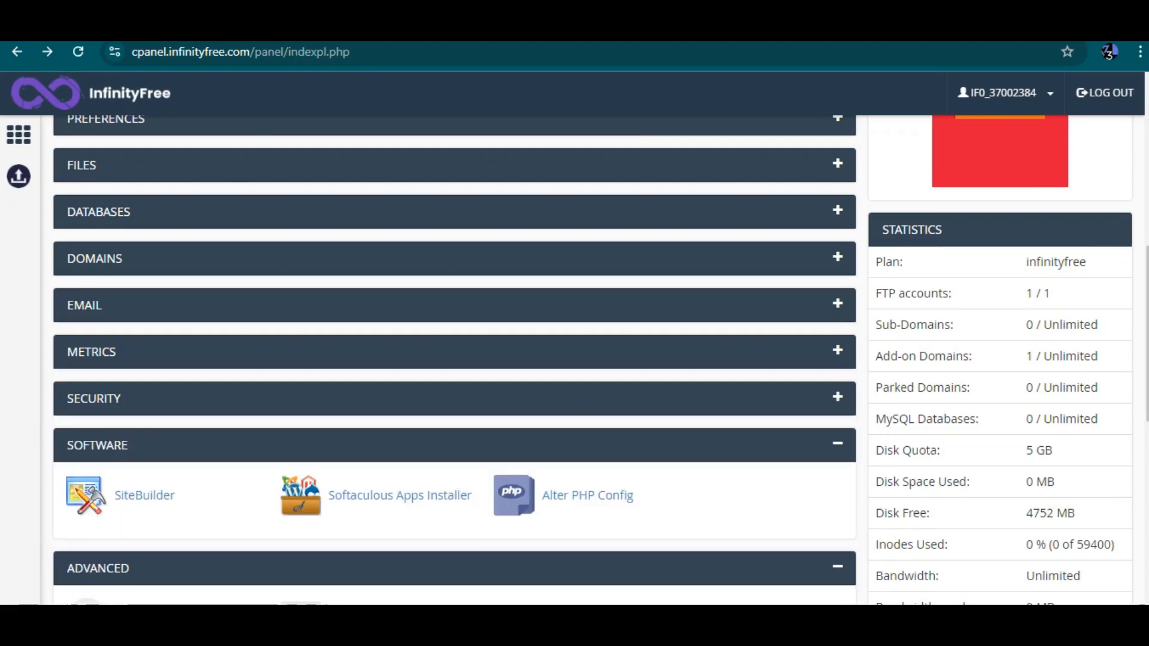
pyautogui.scroll(-2, 838, 397)
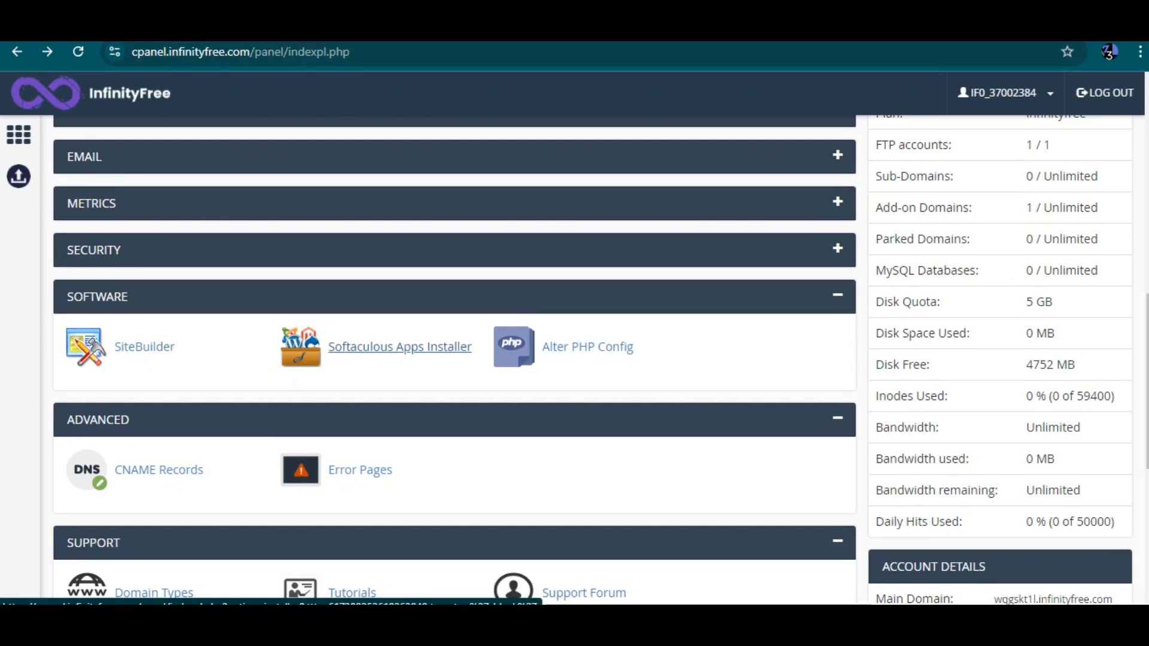
# - Open the Softaculous Apps Installer link in a new browser tab and switch to it
pyautogui.rightClick(393, 352)
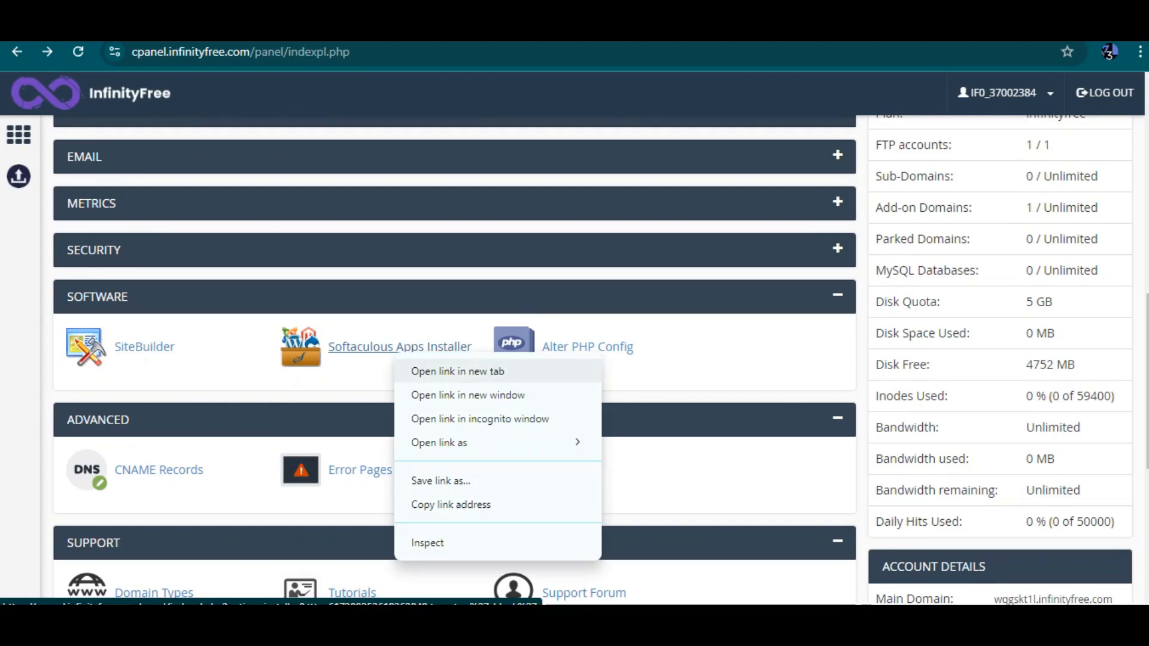
pyautogui.click(458, 371)
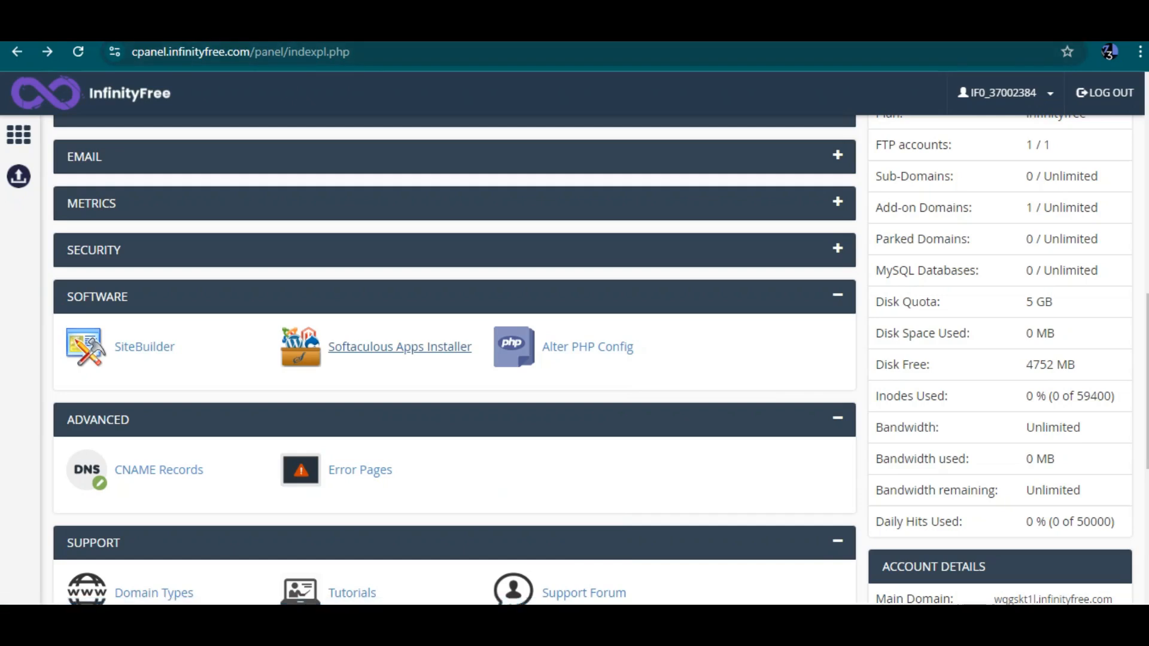
pyautogui.hotkey('ctrl', 'Tab')
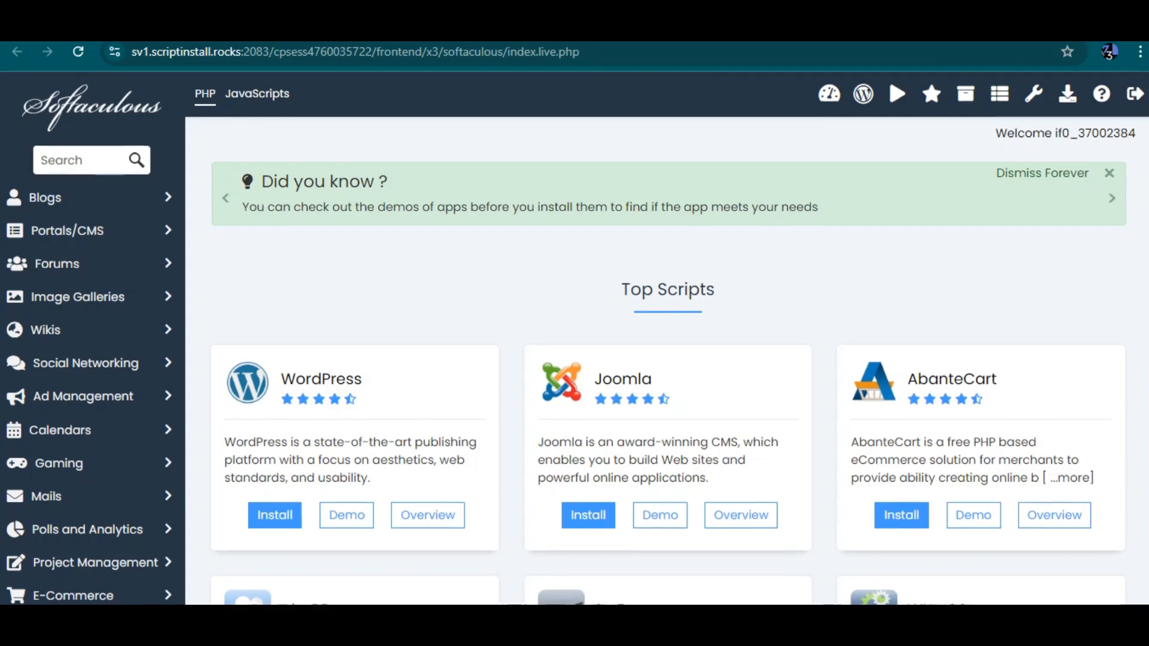
# - Open WordPress's Overview link from Softaculous Top Scripts in a new tab and switch to it
pyautogui.scroll(-2, 667, 338)
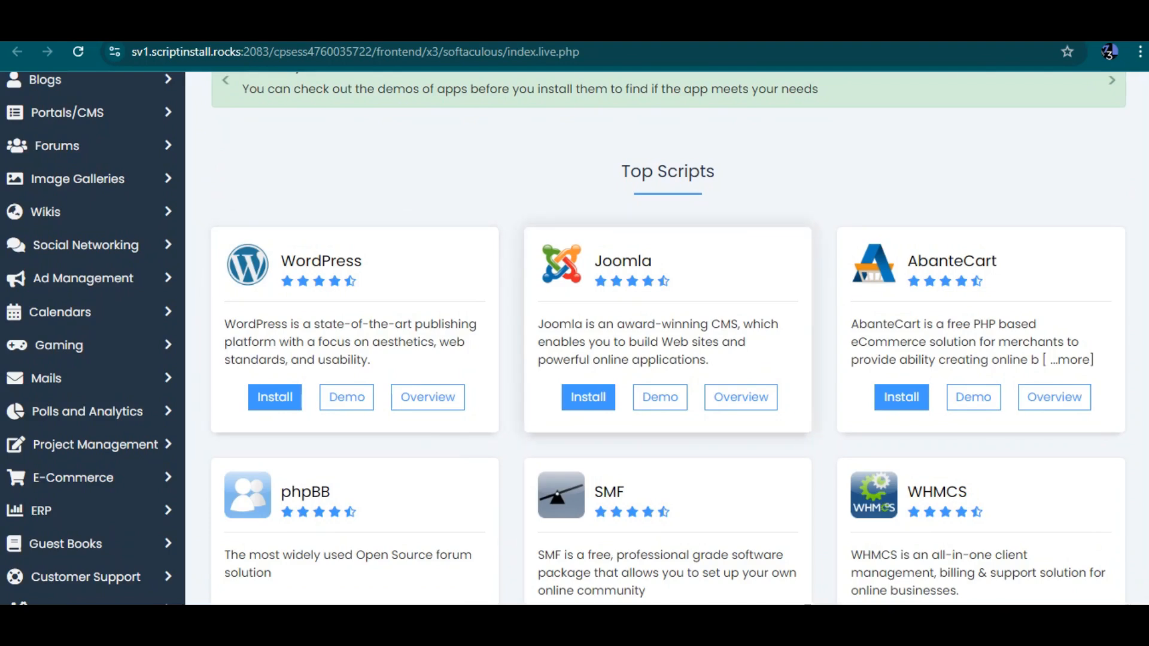
pyautogui.scroll(-2, 667, 338)
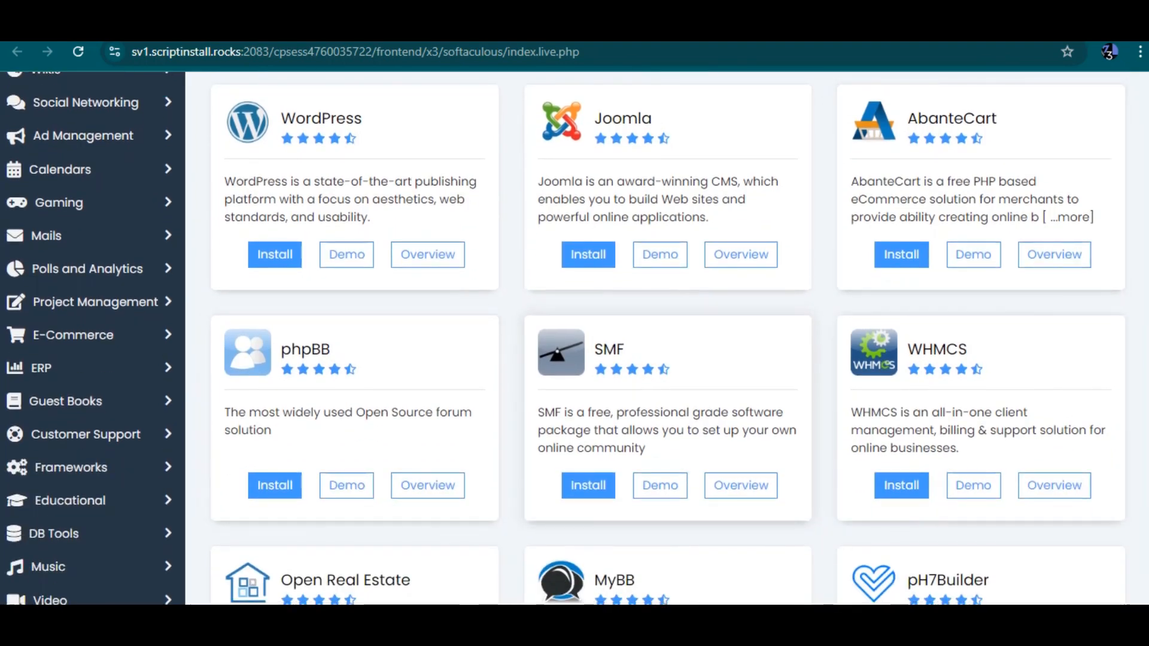
pyautogui.scroll(4, 667, 418)
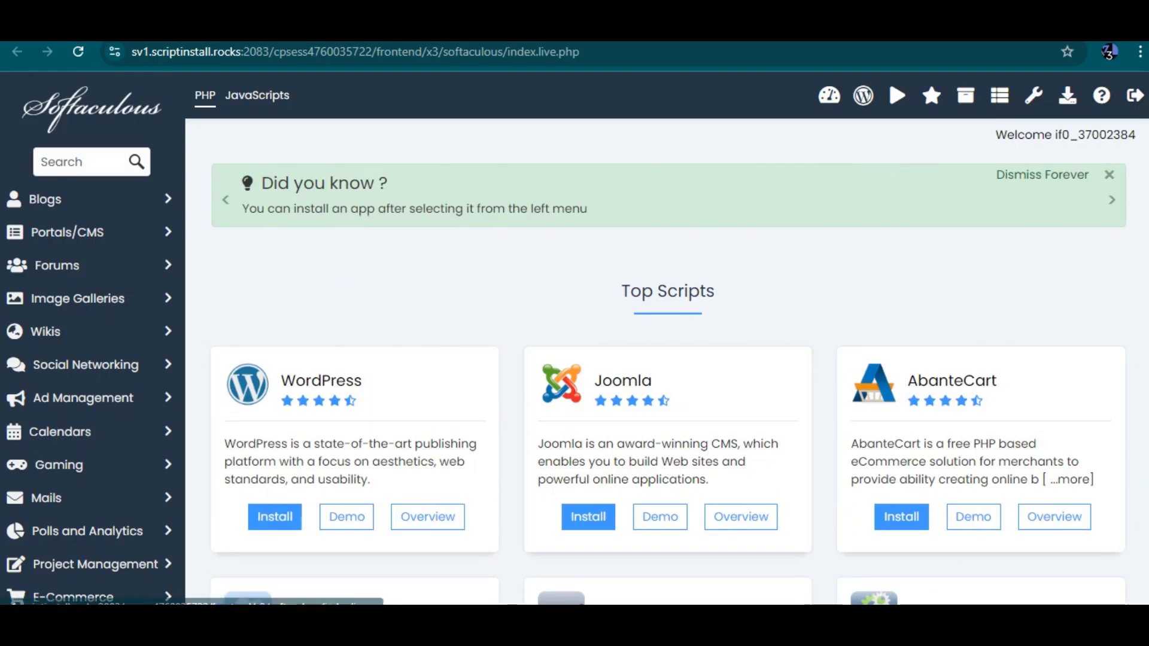
pyautogui.scroll(-1, 667, 419)
pyautogui.scroll(-2, 667, 419)
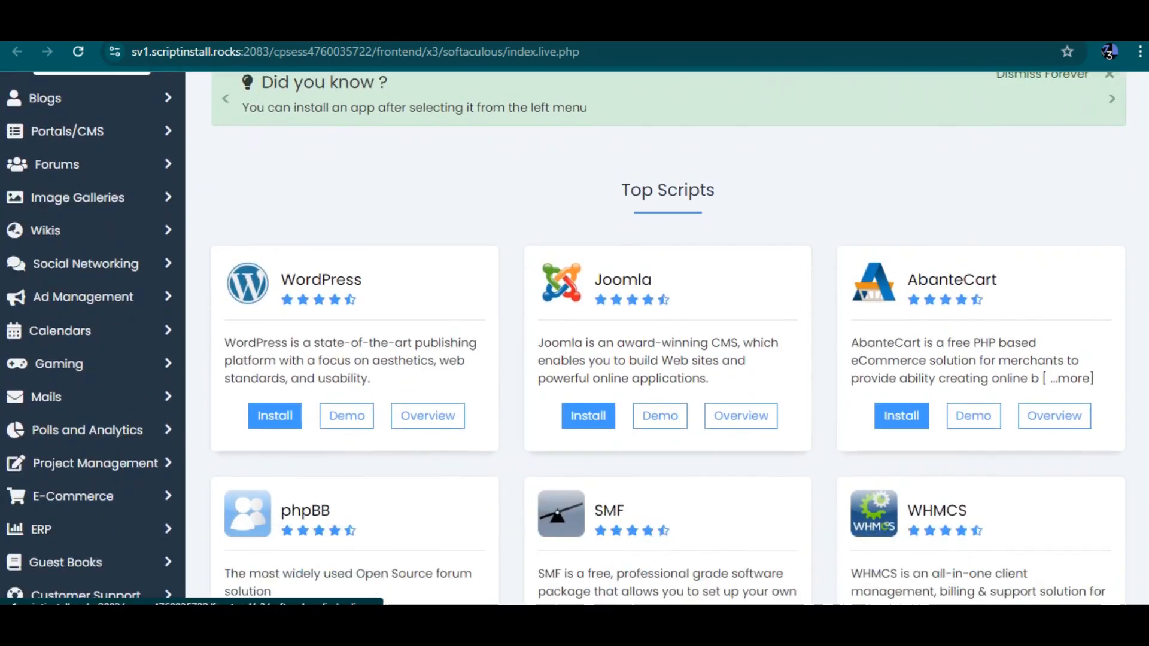
pyautogui.scroll(-4, 667, 358)
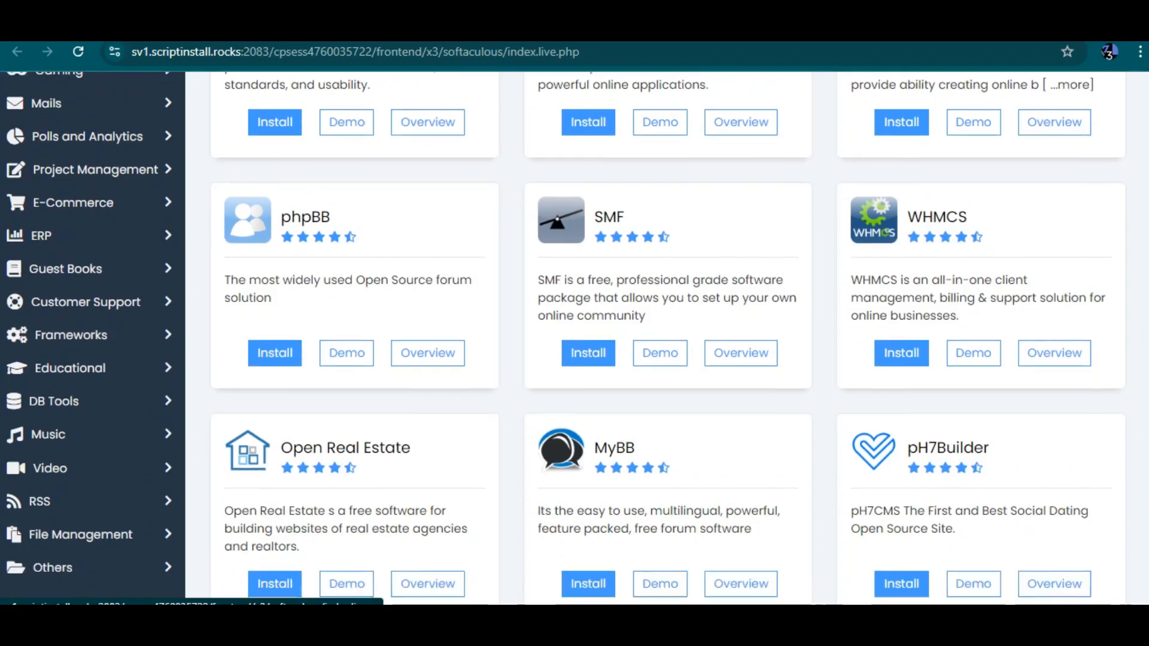
pyautogui.scroll(6, 667, 359)
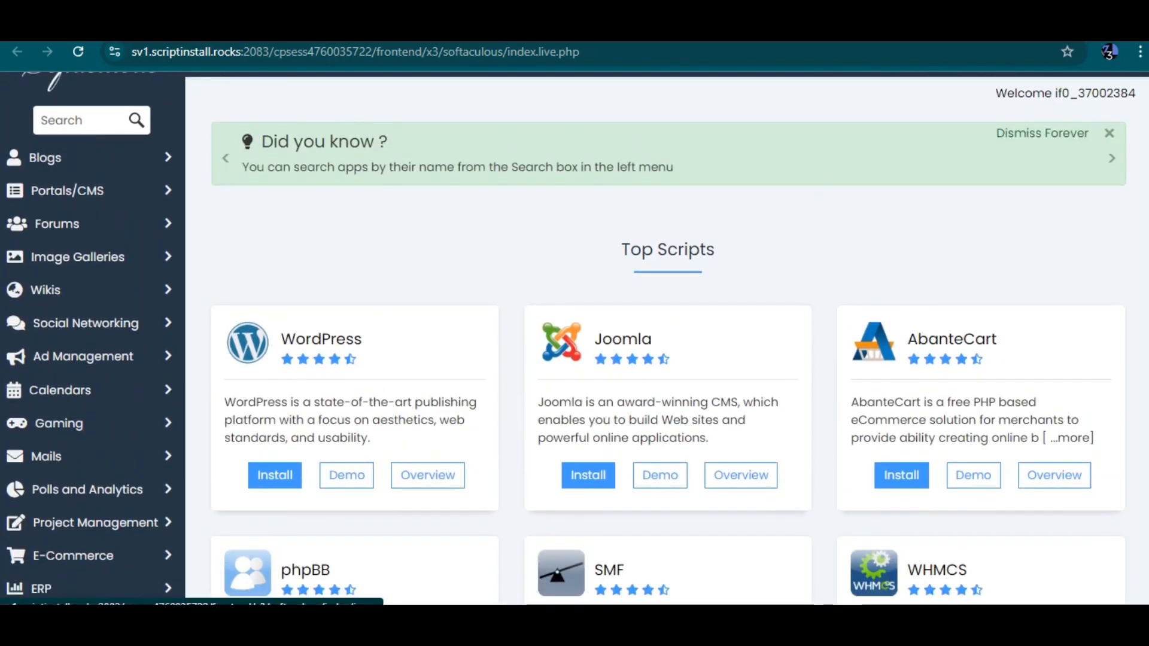
pyautogui.scroll(1, 667, 338)
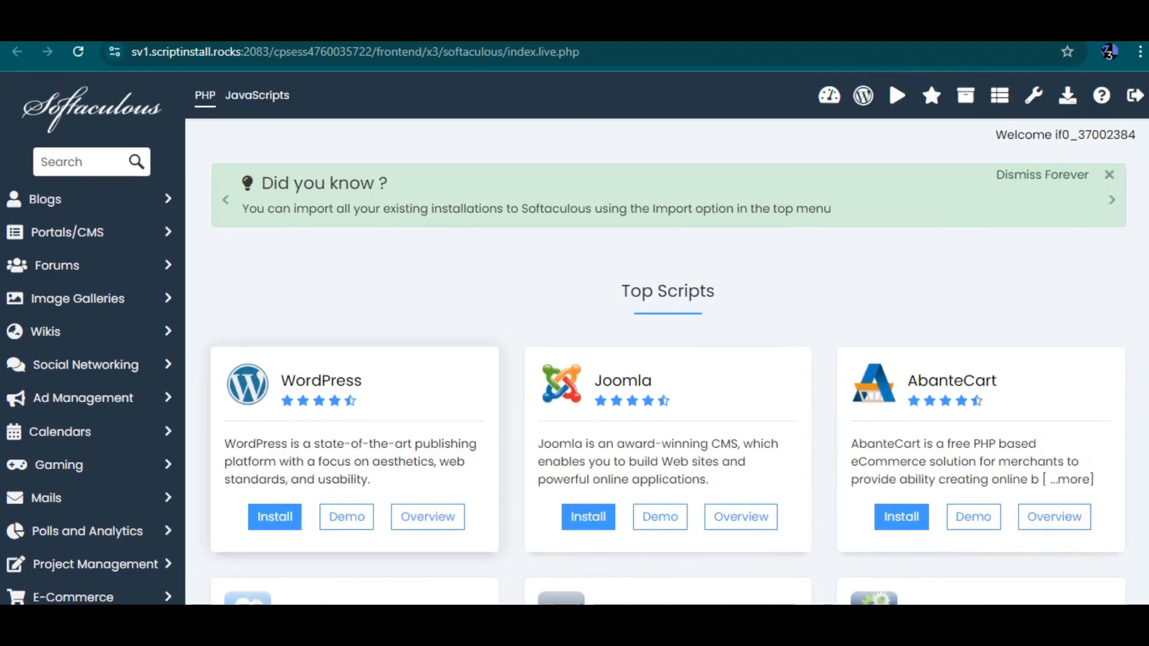
pyautogui.scroll(-2, 667, 338)
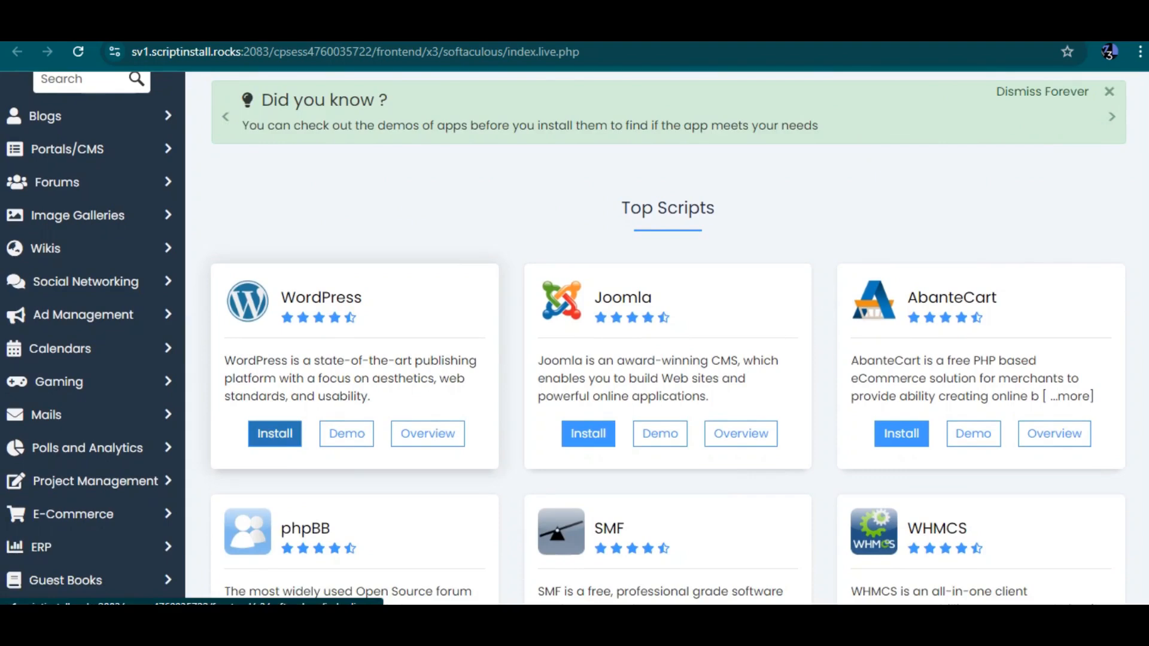
pyautogui.rightClick(346, 433)
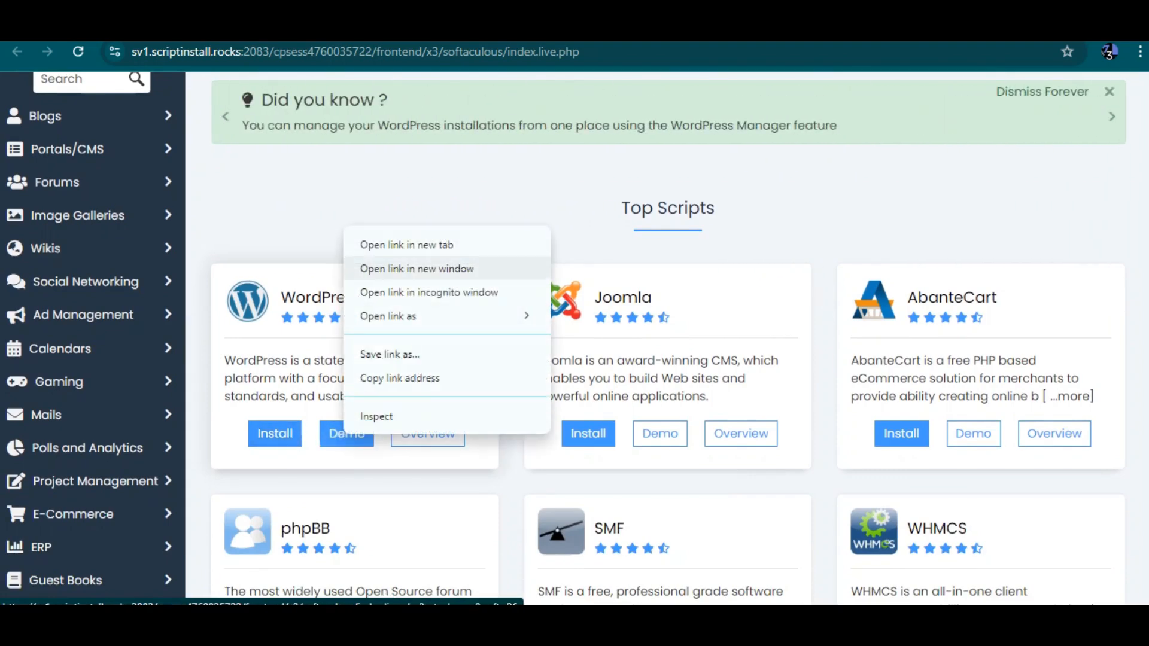
pyautogui.click(407, 245)
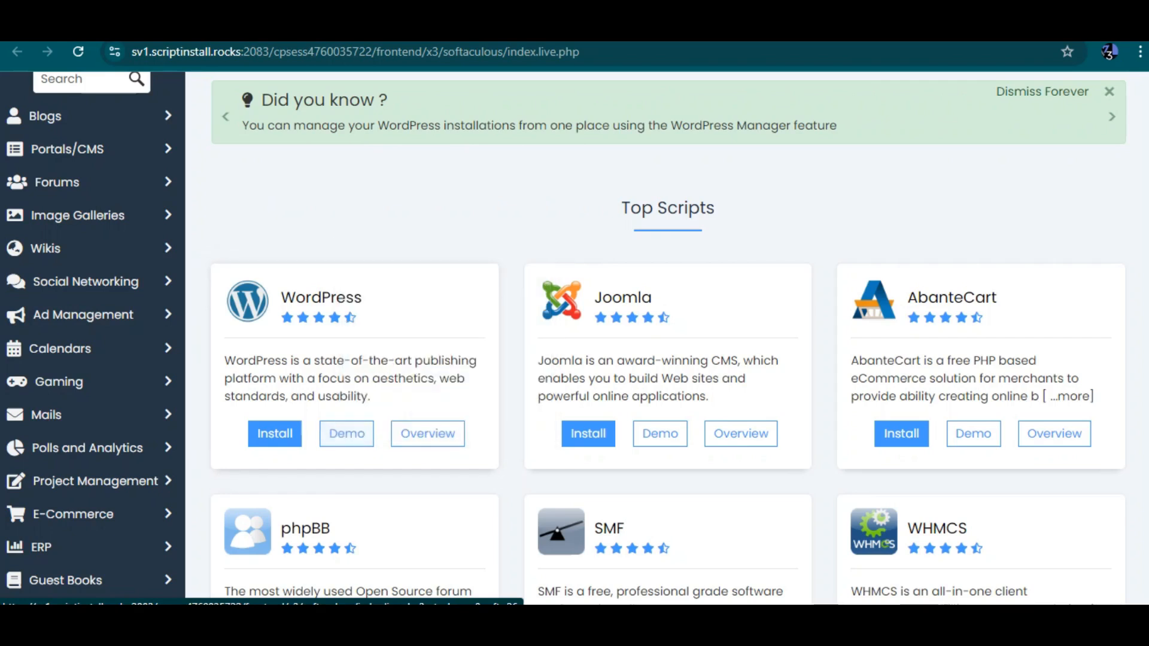
pyautogui.rightClick(418, 433)
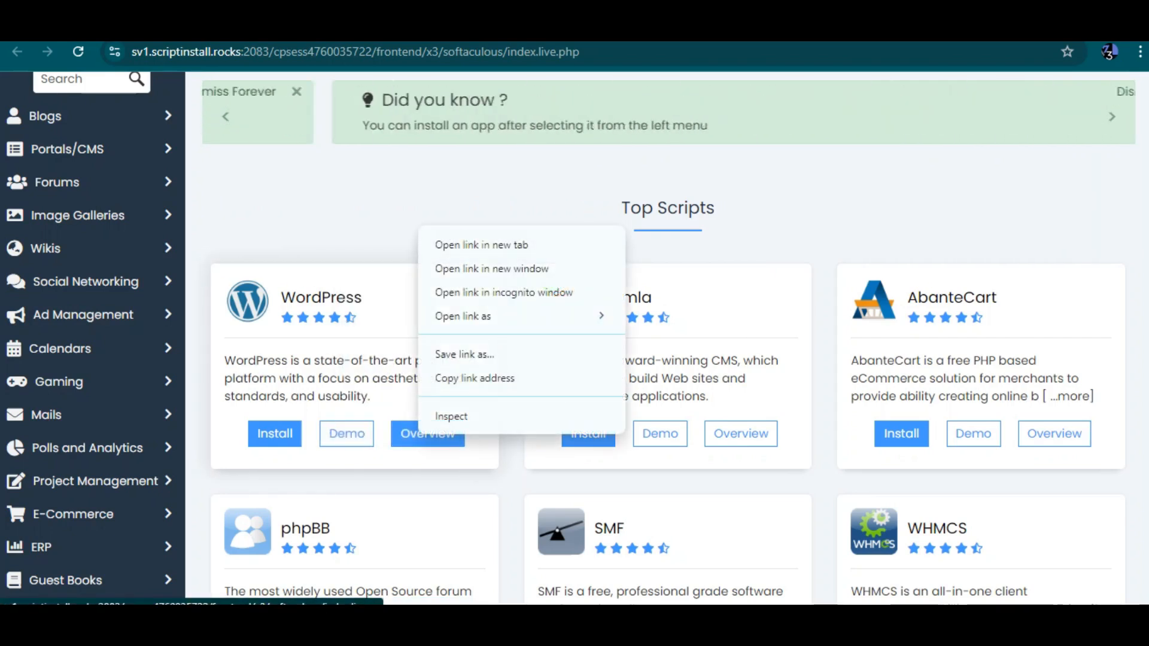
pyautogui.click(455, 244)
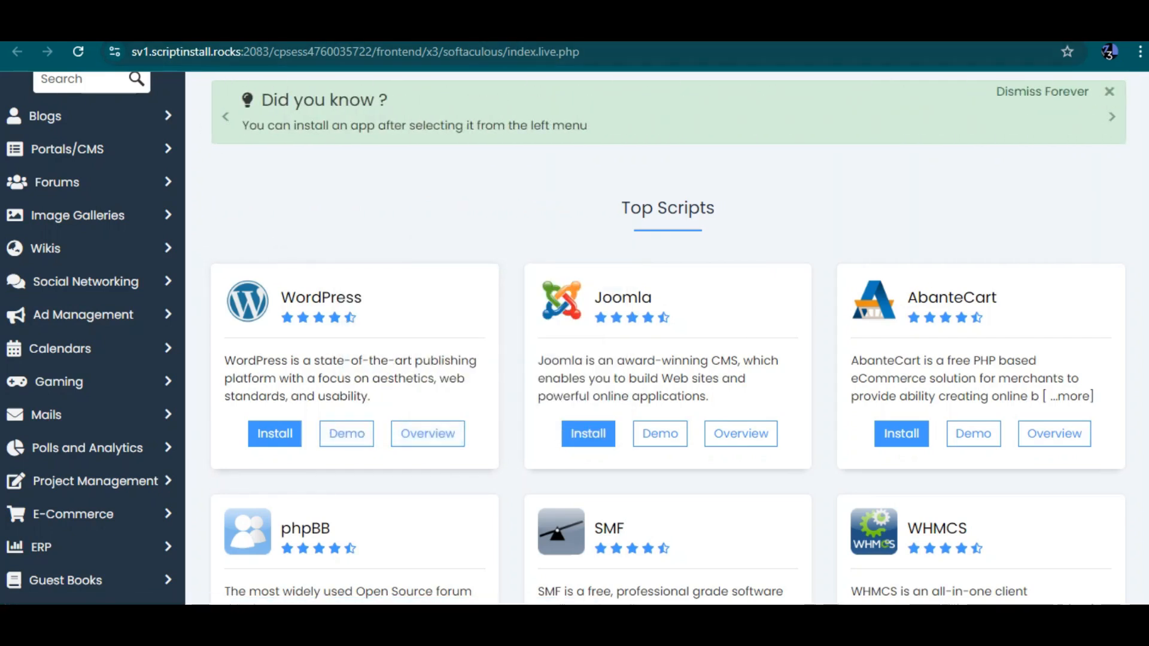
pyautogui.hotkey('ctrl', 'Tab')
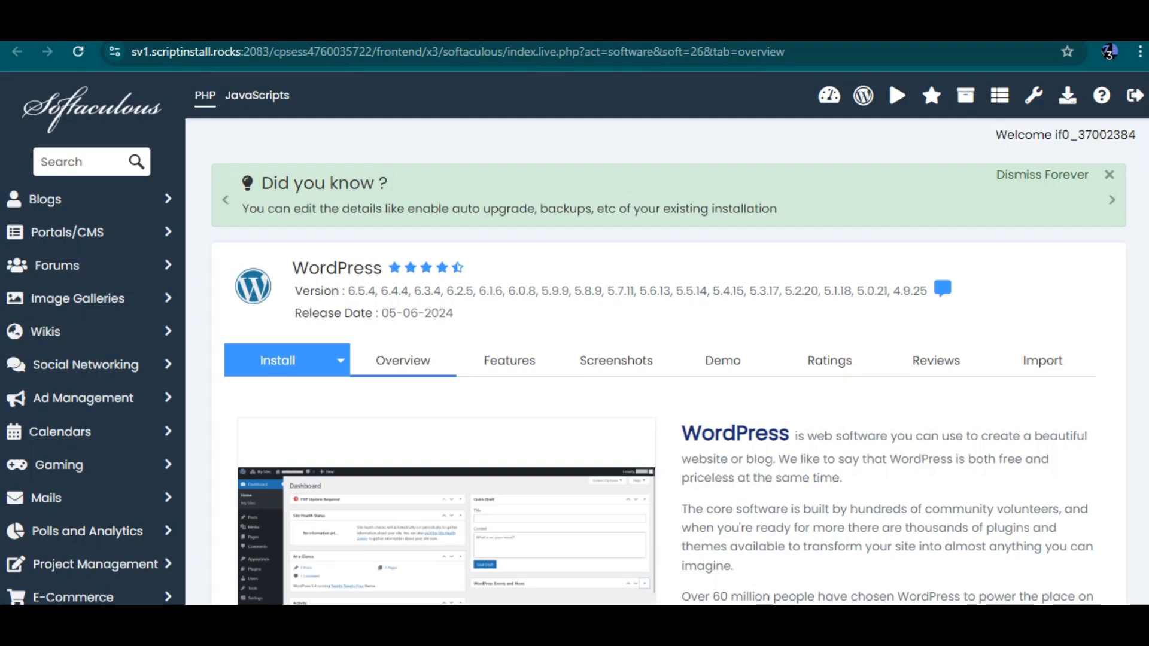
pyautogui.scroll(-4, 667, 337)
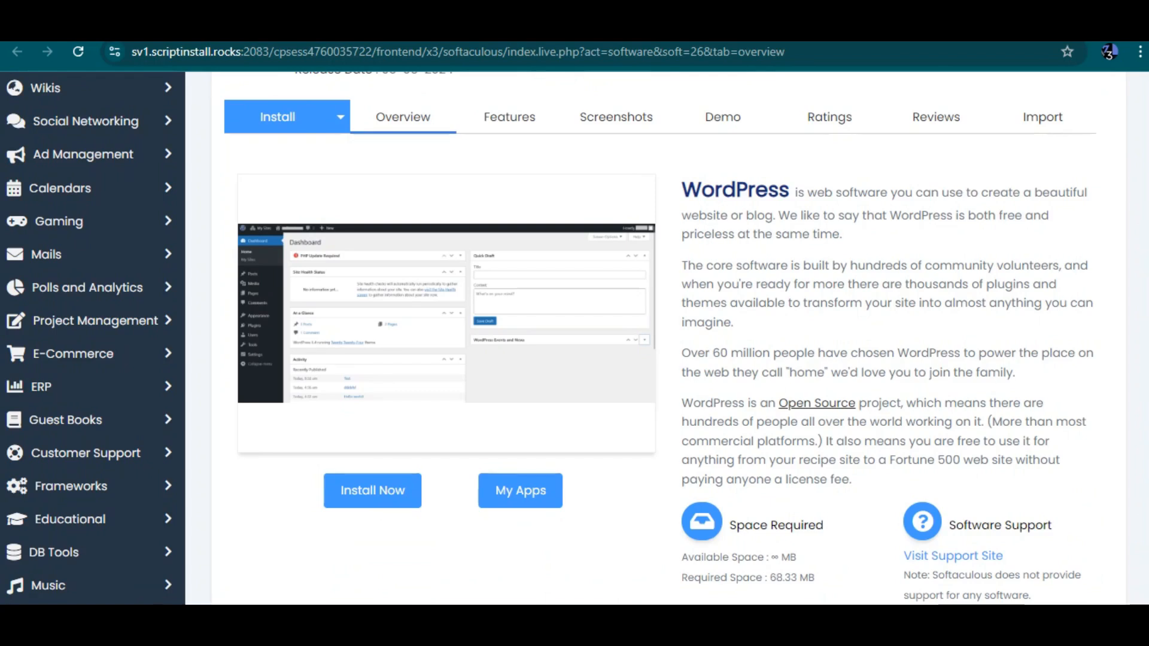
pyautogui.scroll(-2, 574, 335)
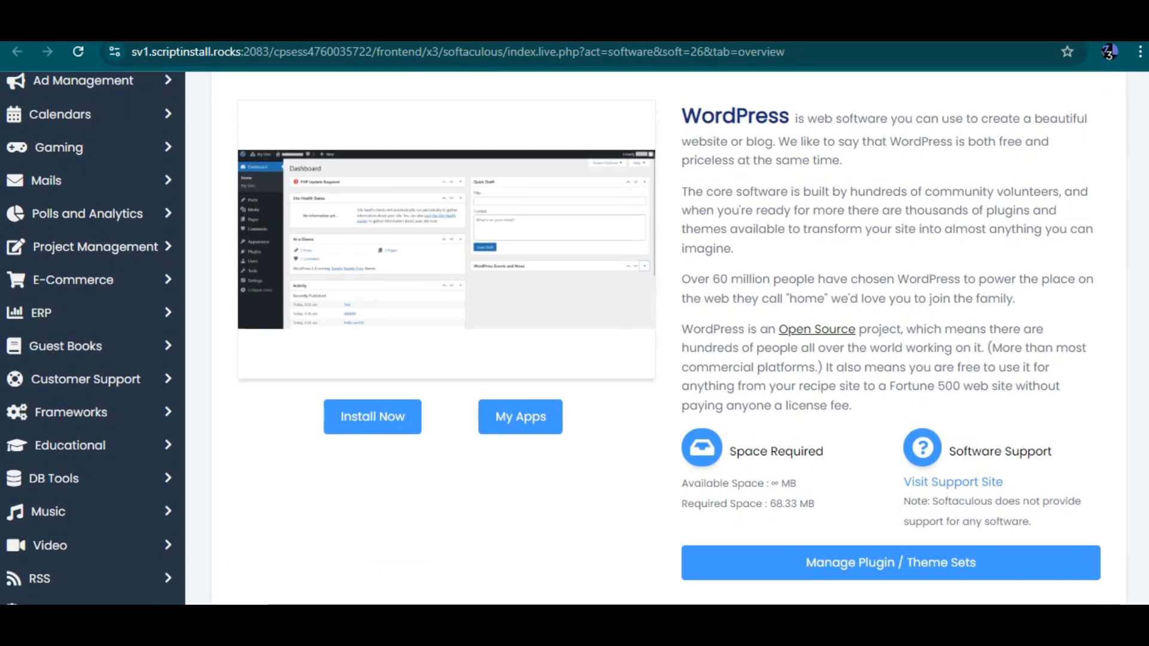
pyautogui.scroll(-1, 574, 335)
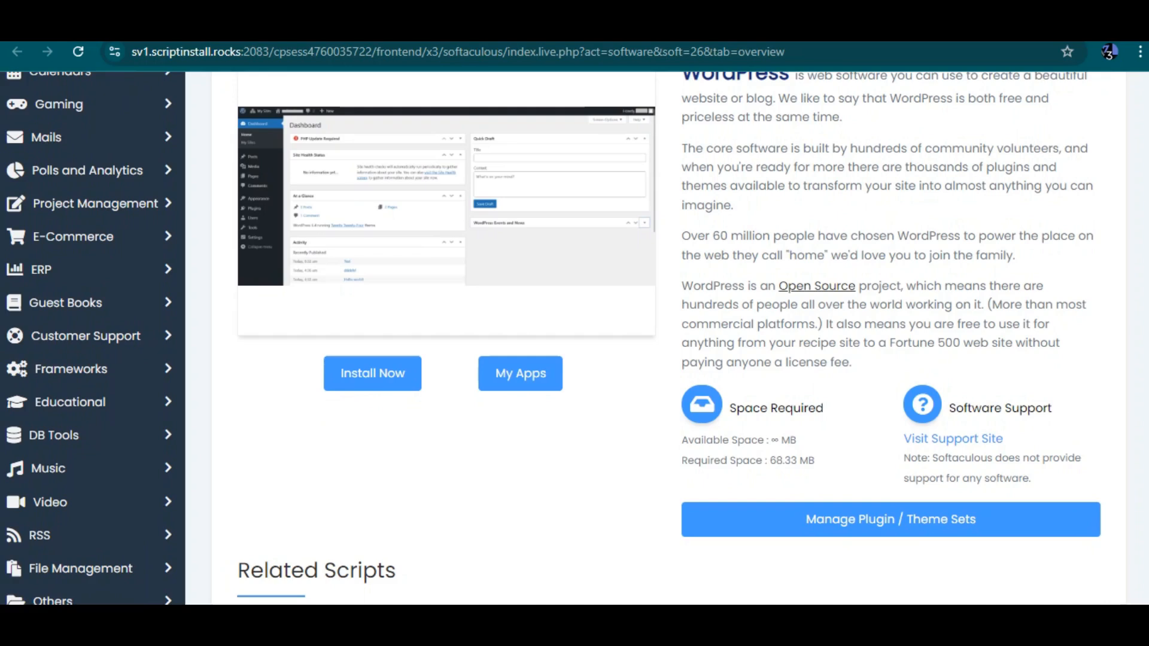
pyautogui.doubleClick(783, 461)
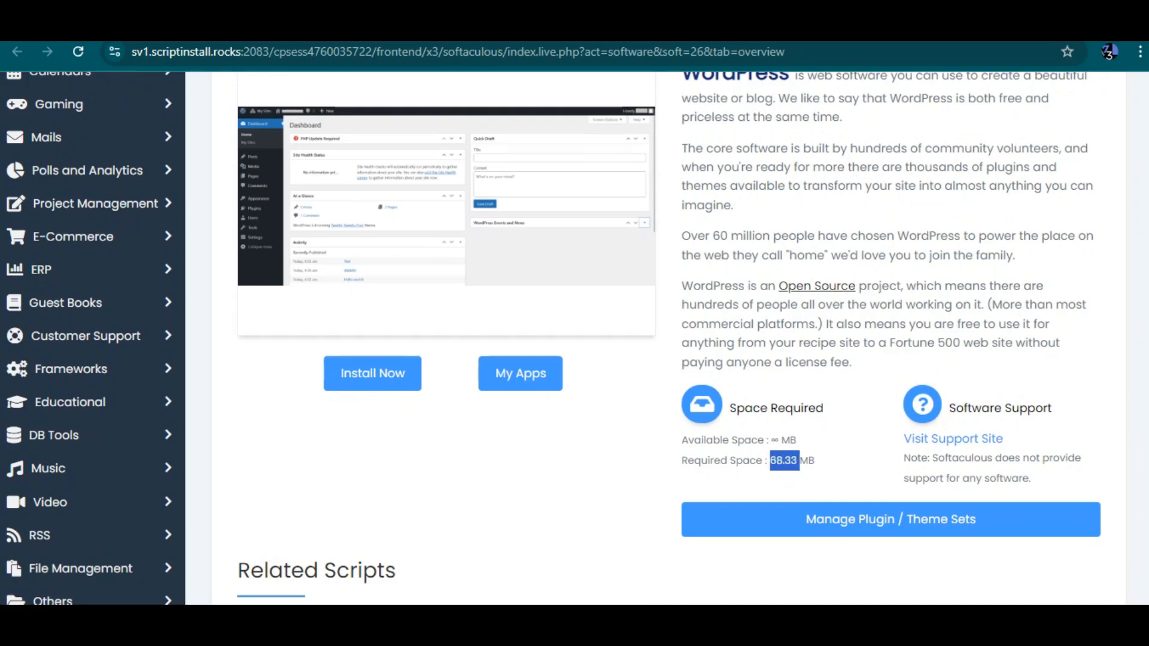
pyautogui.scroll(-4, 574, 335)
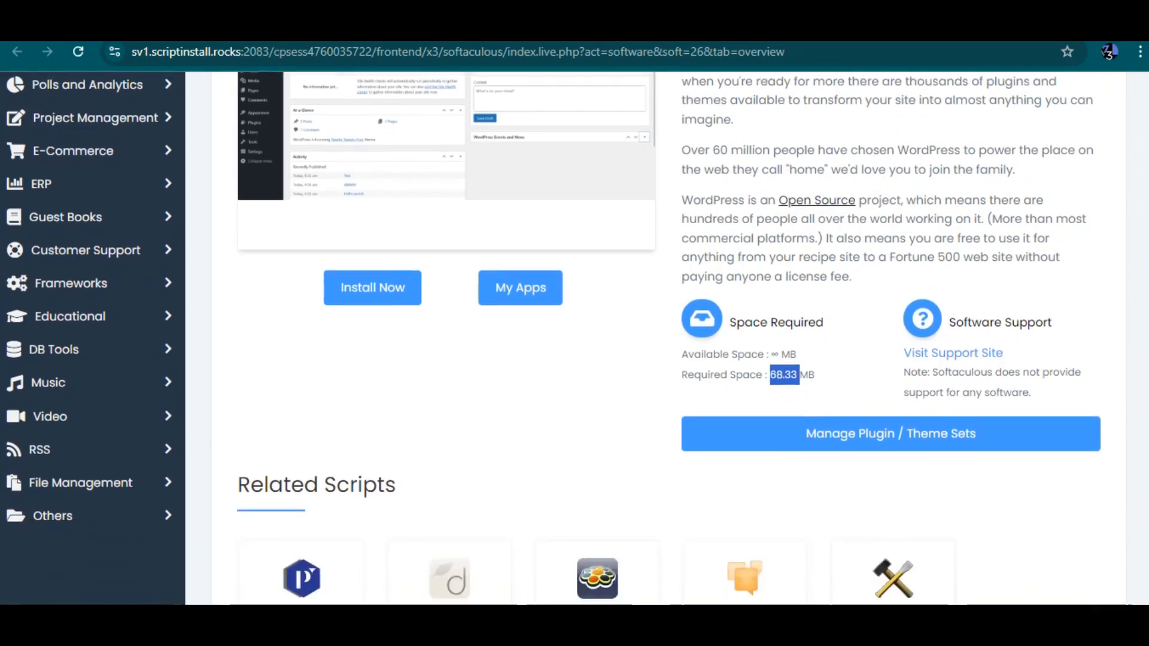
pyautogui.scroll(2, 745, 526)
pyautogui.scroll(8, 745, 527)
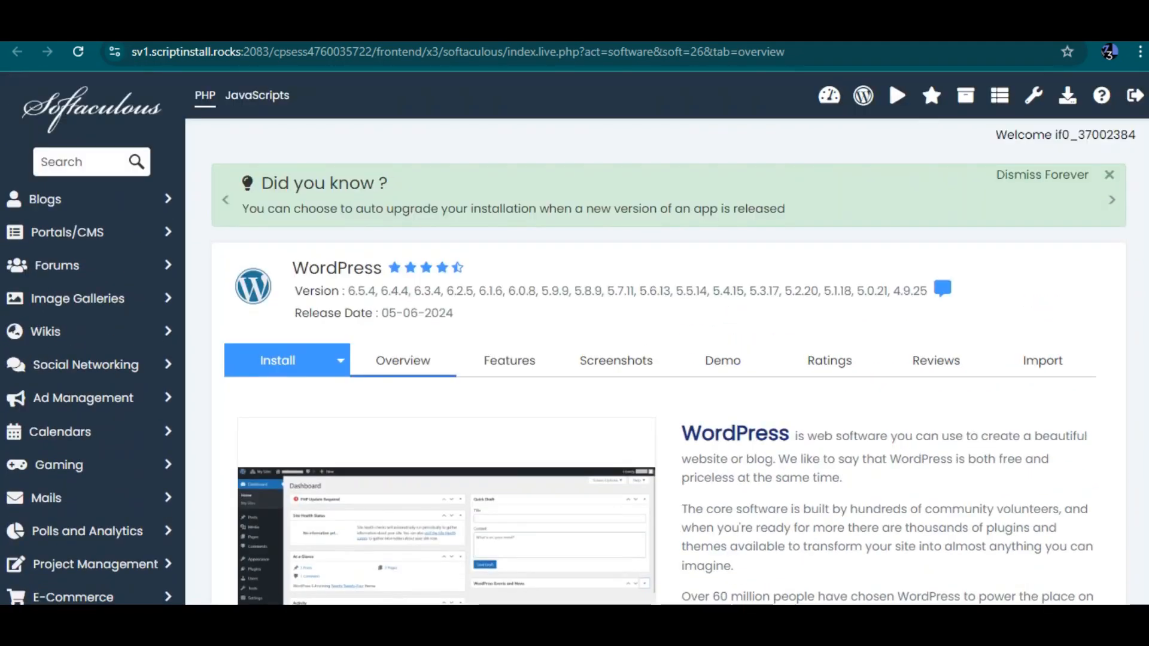
pyautogui.click(897, 95)
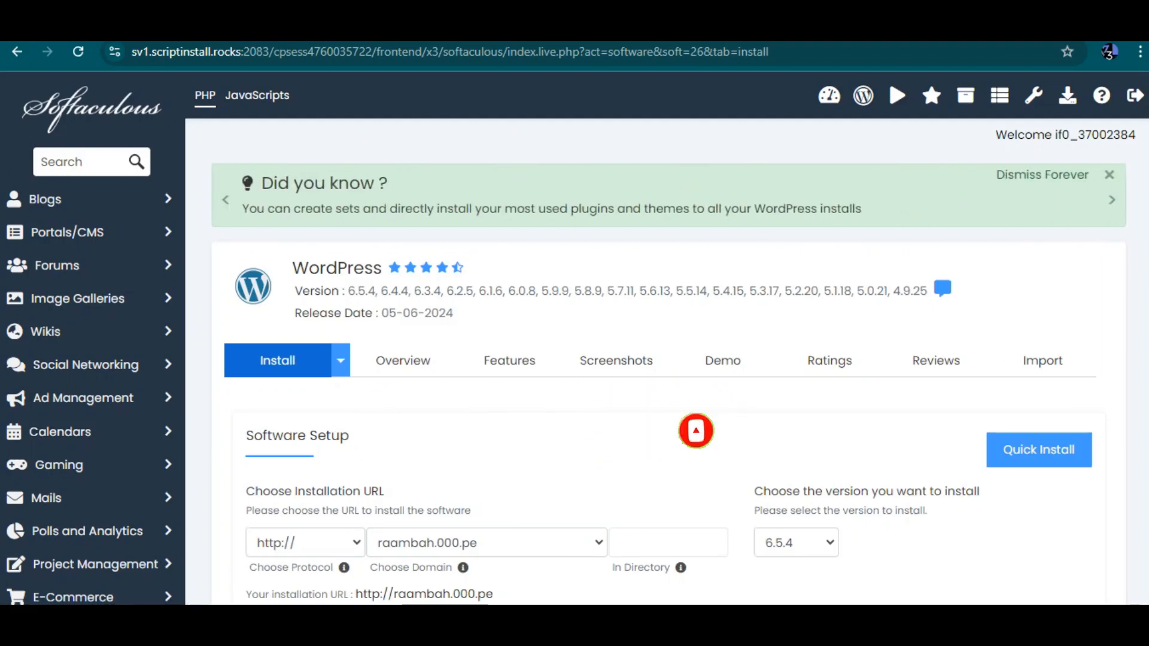
# - Scroll down the WordPress install form to the Software Setup and Site Settings fields
pyautogui.scroll(-2, 667, 338)
pyautogui.scroll(-2, 667, 338)
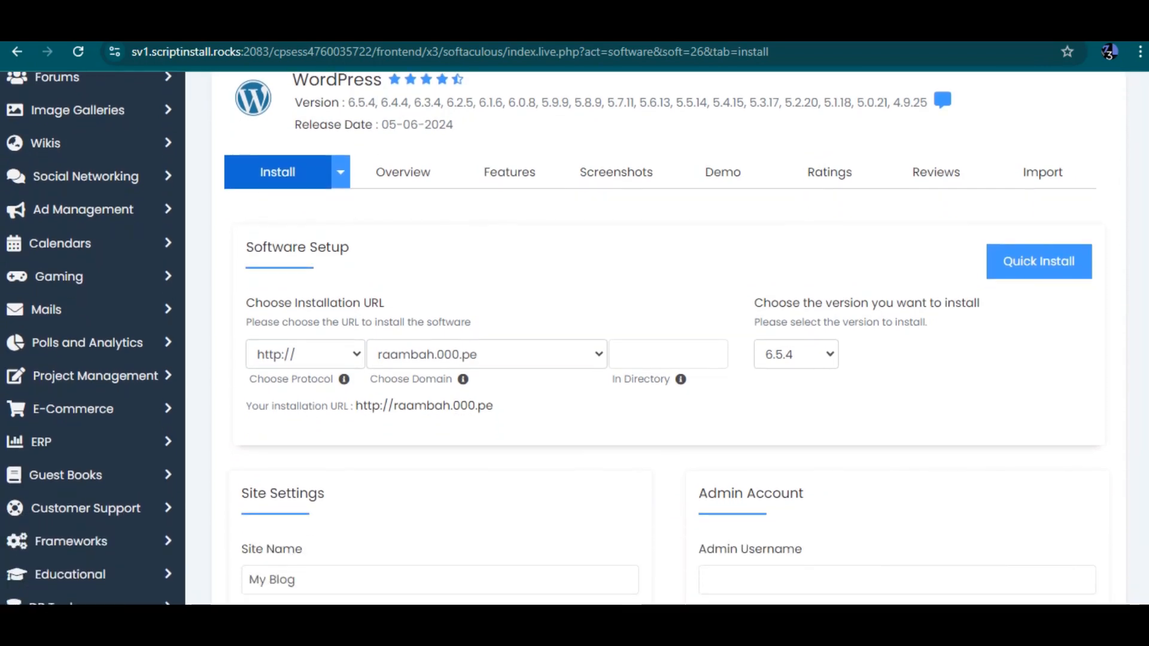
# - Set Site Name to 'Raambah' and Site Description to 'Raambah Shop'
pyautogui.scroll(-4, 667, 338)
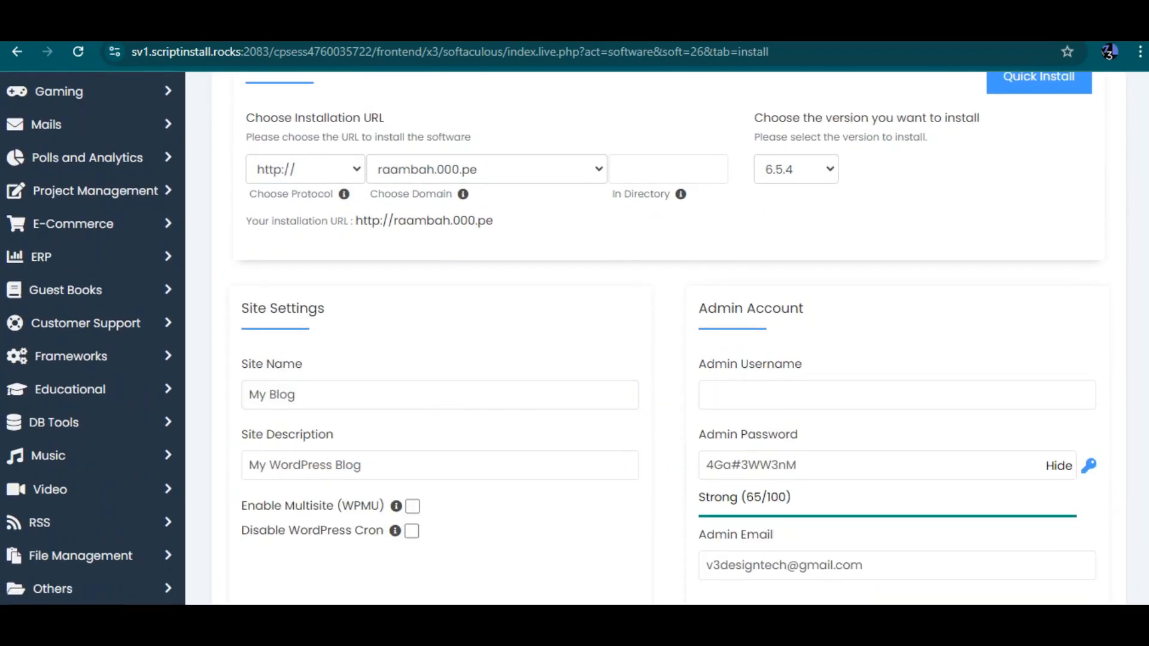
pyautogui.tripleClick(284, 394)
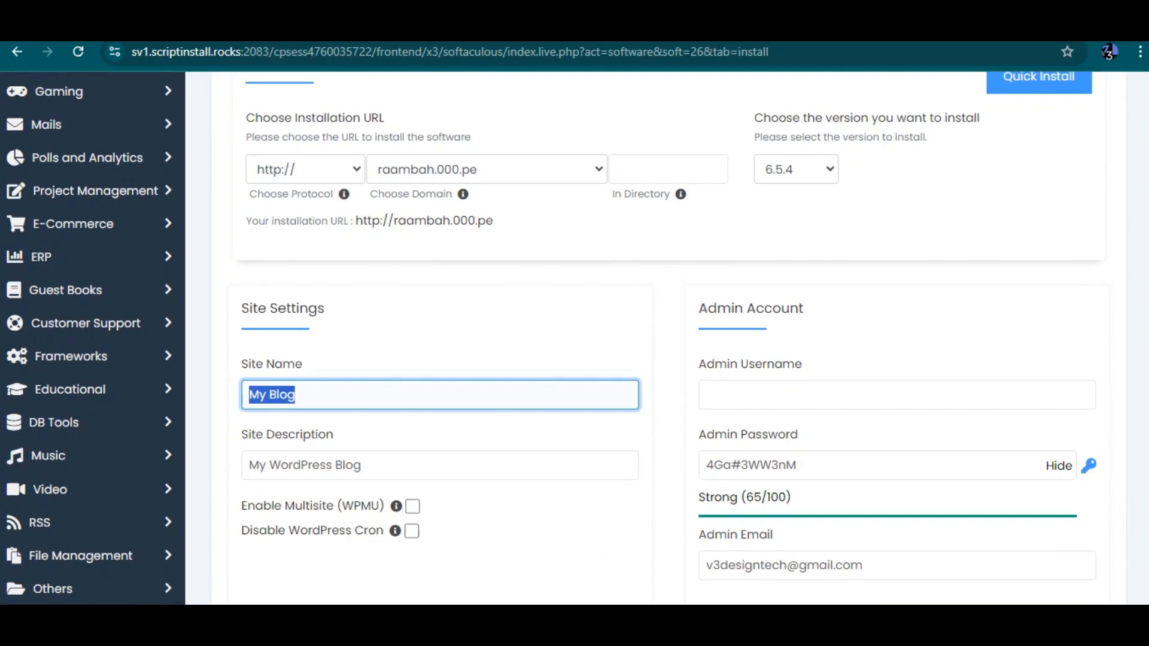
pyautogui.write('Raambah')
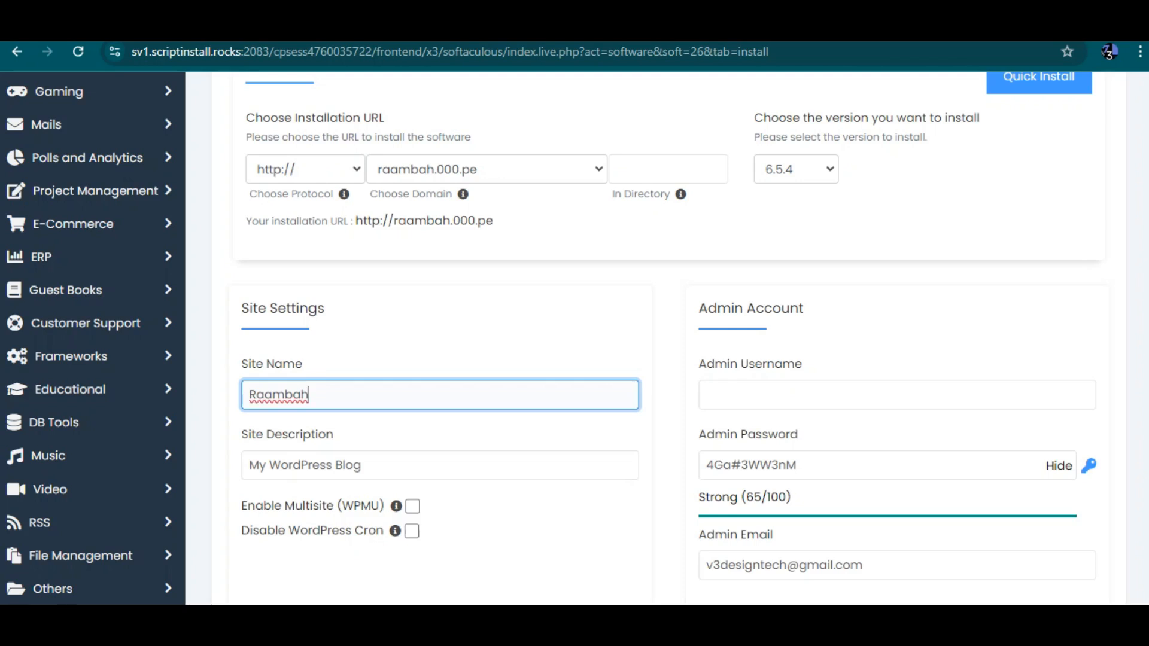
pyautogui.press('Tab')
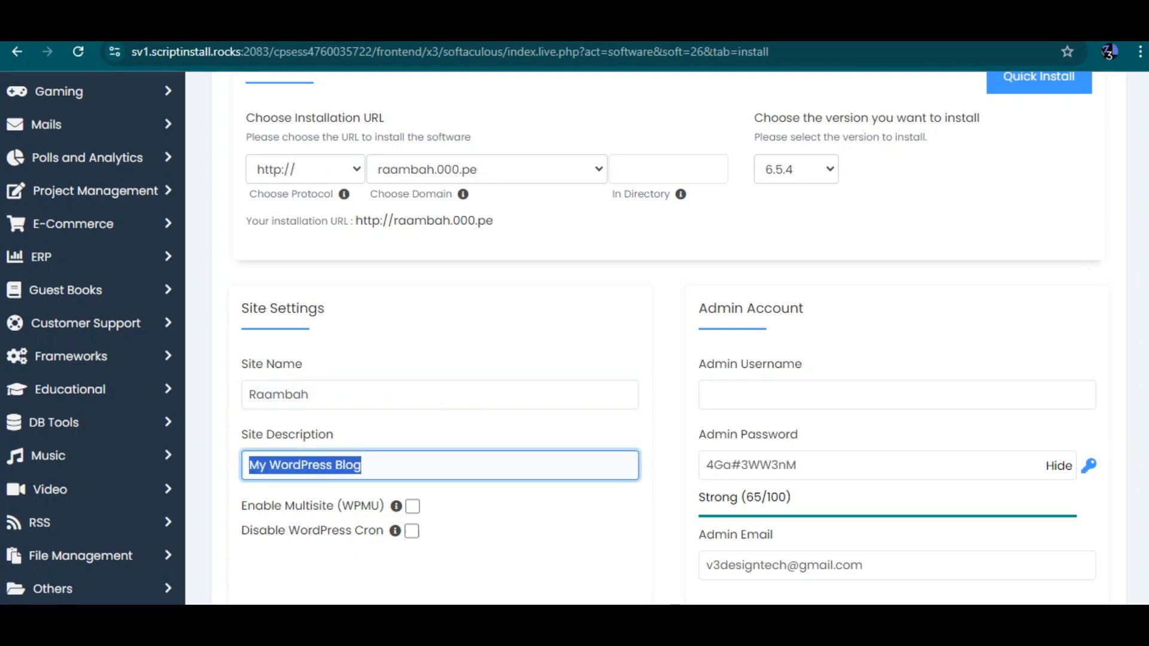
pyautogui.write('Raambha ')
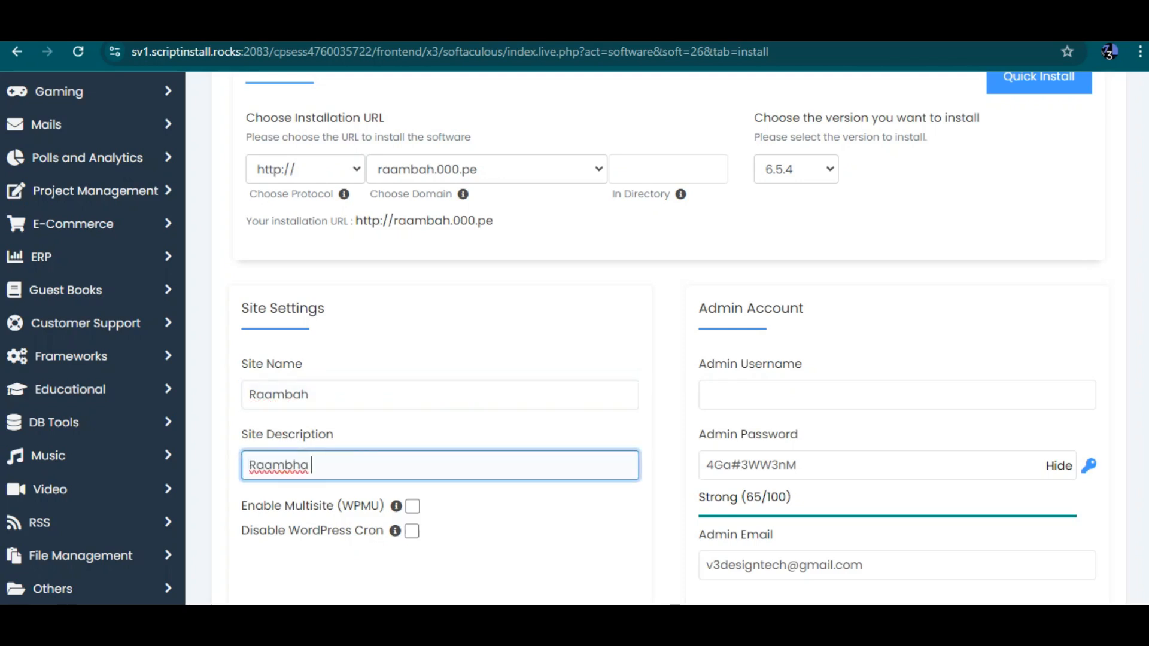
pyautogui.write('Shop')
pyautogui.press('BackSpace')
pyautogui.write('h')
pyautogui.press('BackSpace')
pyautogui.write('h')
pyautogui.click(342, 465)
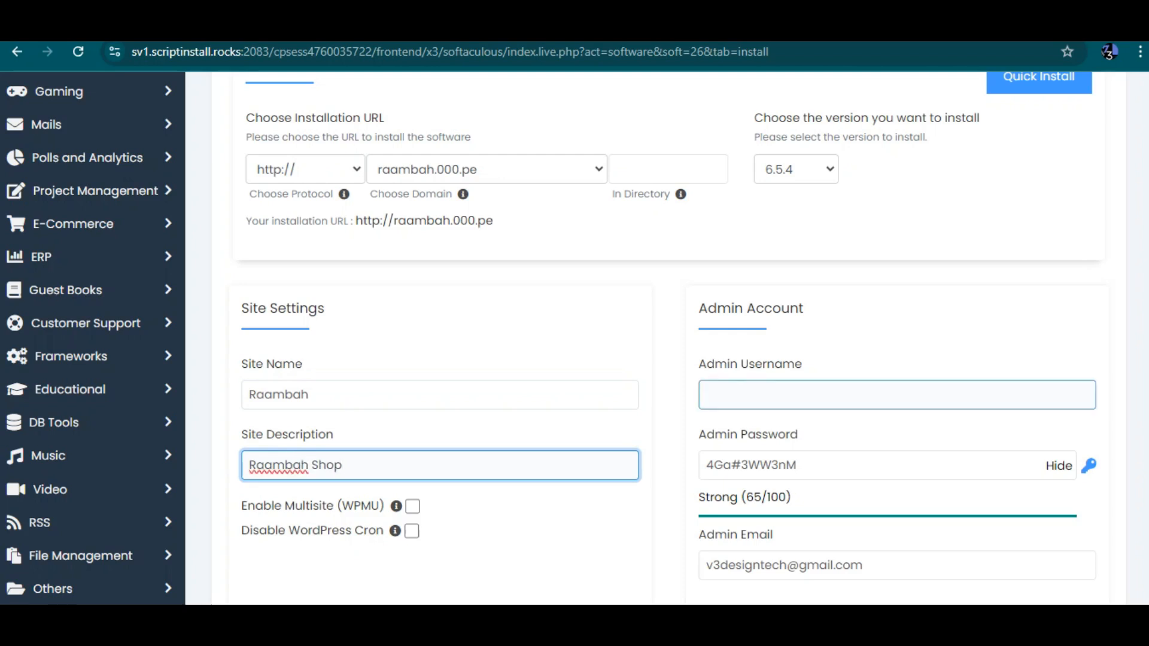
# - Reuse the site name by pasting it into the Admin Username field
pyautogui.doubleClick(279, 395)
pyautogui.hotkey('ctrl', 'c')
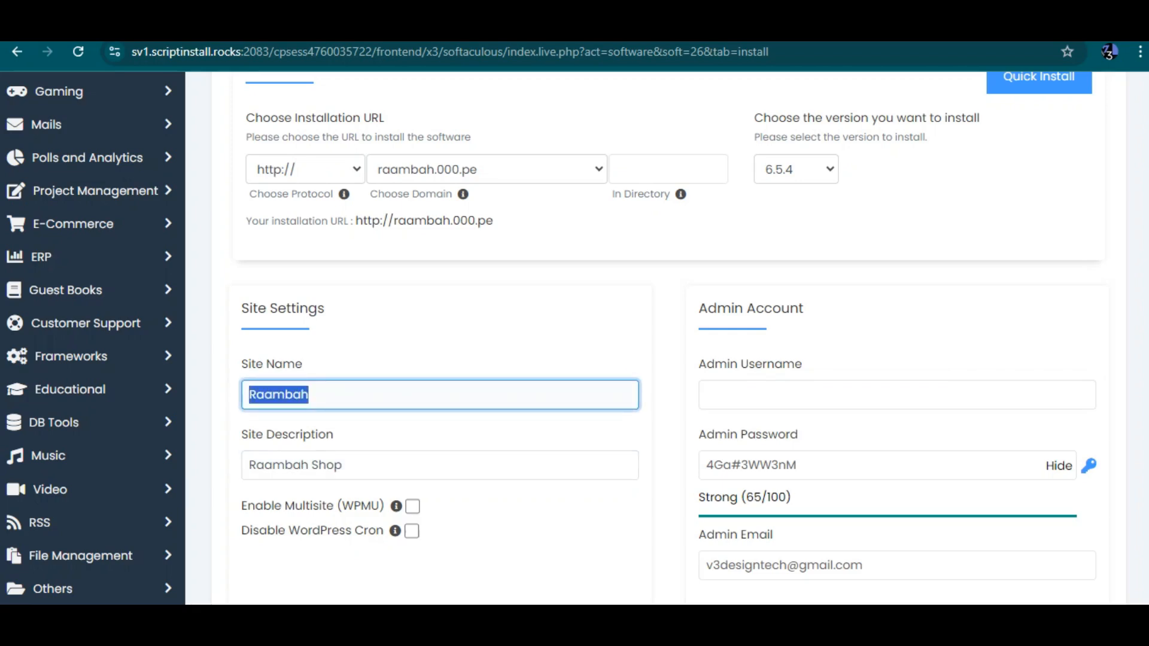
pyautogui.click(896, 395)
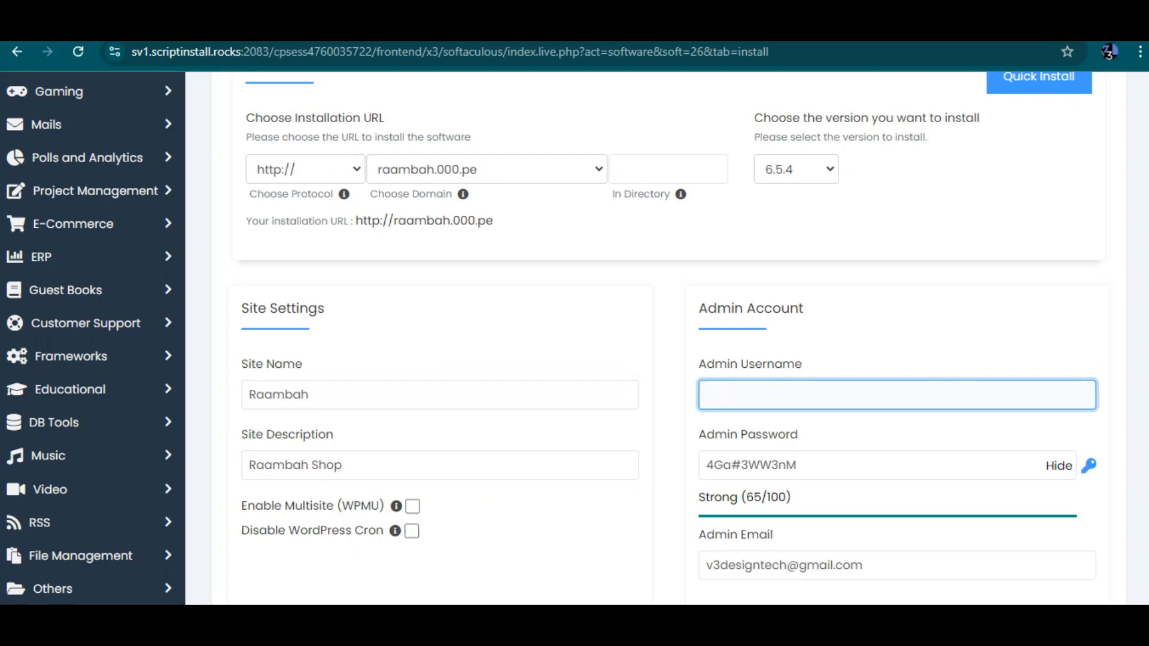
pyautogui.hotkey('ctrl', 'v')
# - Replace the generated admin password with a custom strong password
pyautogui.scroll(-2, 885, 369)
pyautogui.tripleClick(796, 369)
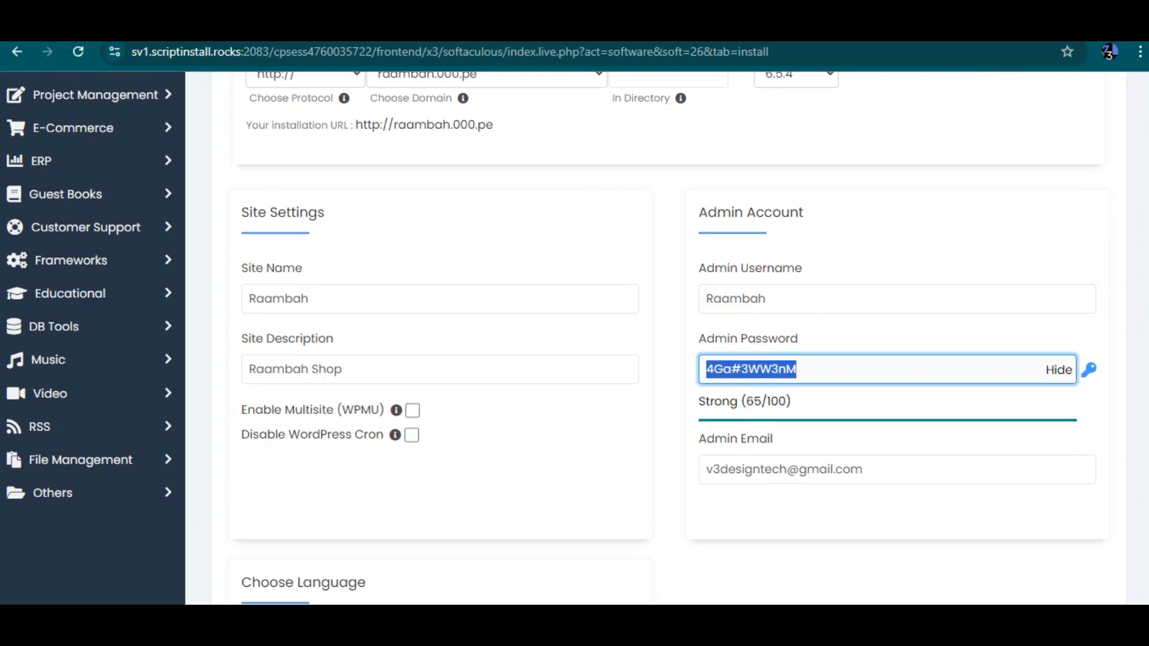
pyautogui.hotkey('ctrl', 'v')
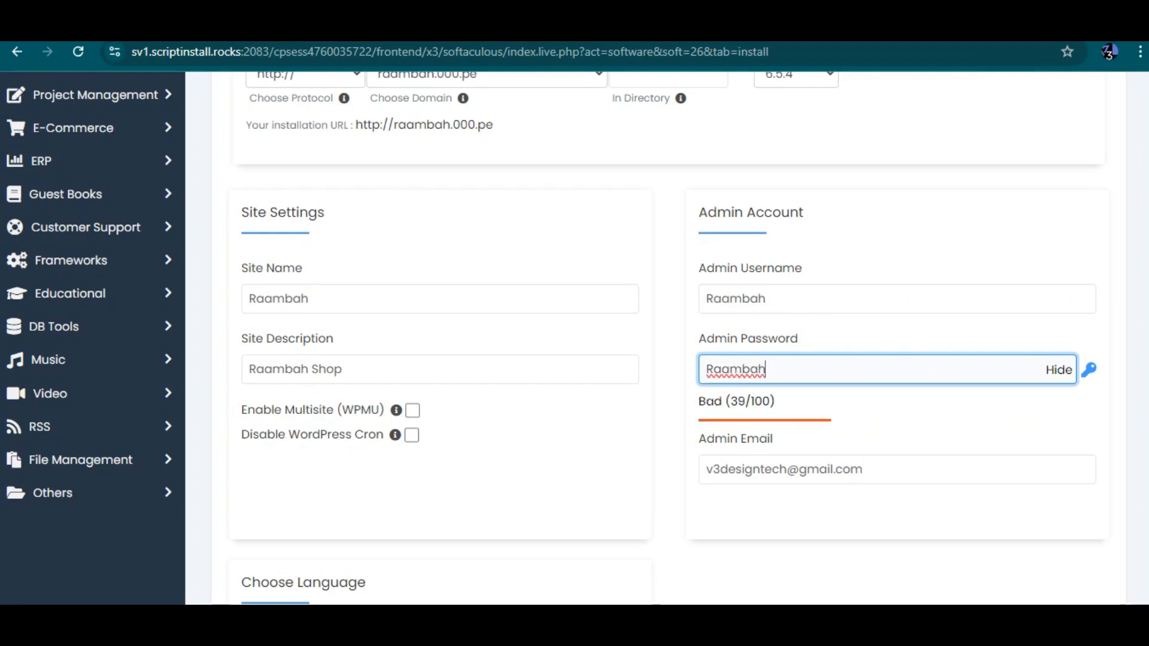
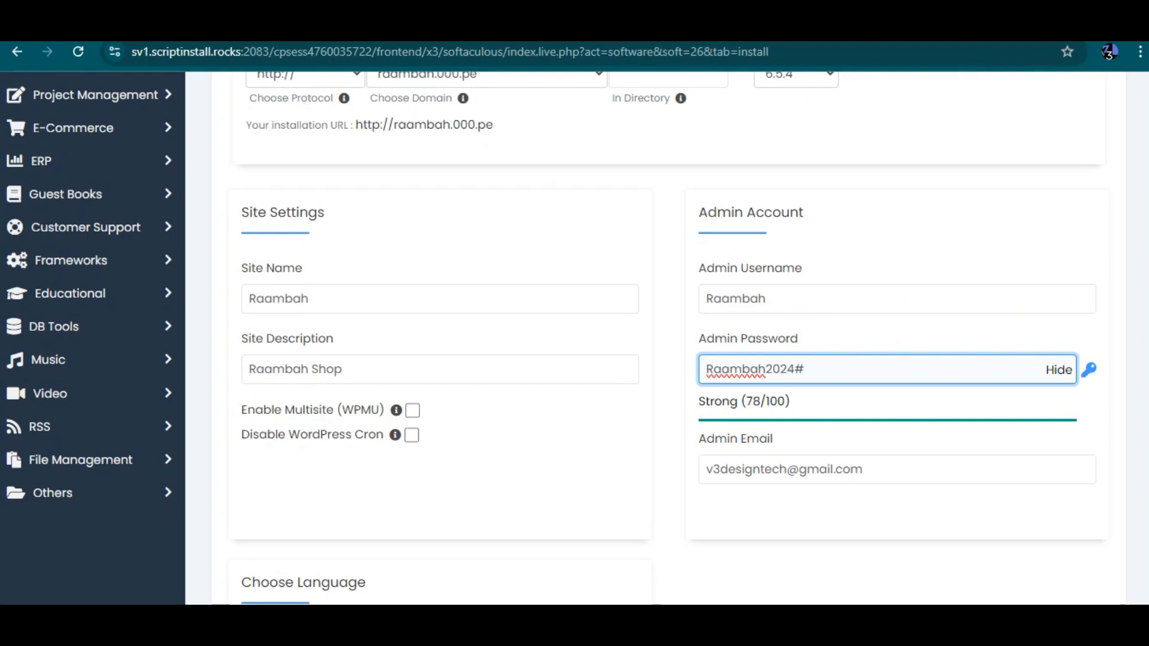
# - Review the form and launch the WordPress installation
pyautogui.scroll(2, 838, 299)
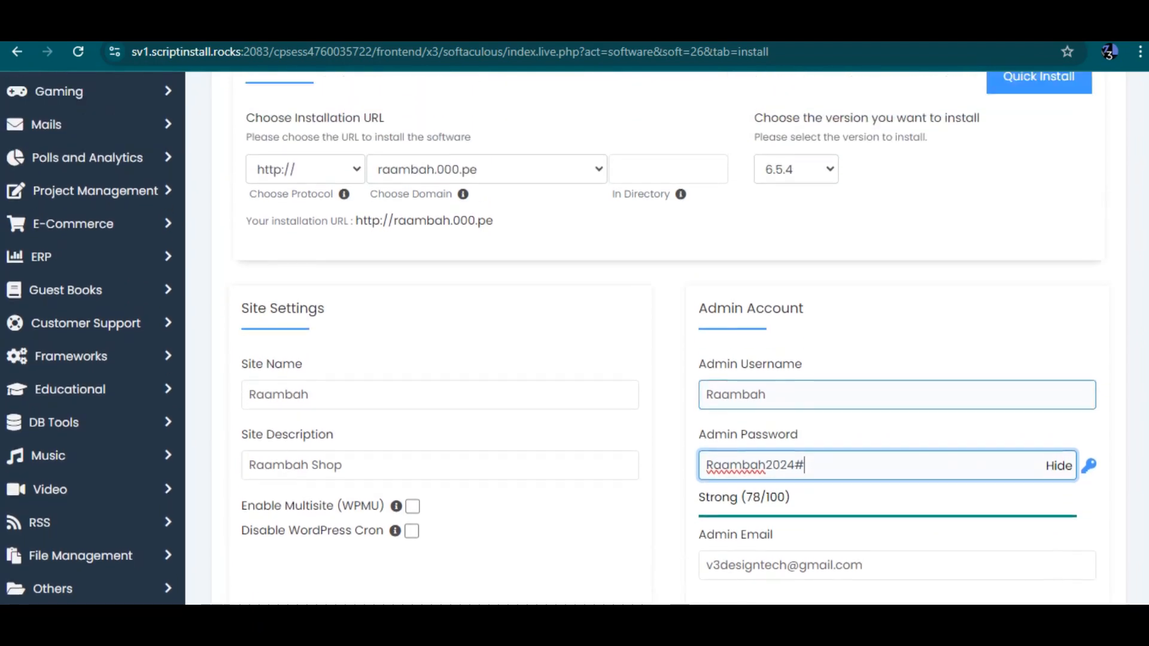
pyautogui.scroll(1, 658, 335)
pyautogui.scroll(-3, 658, 335)
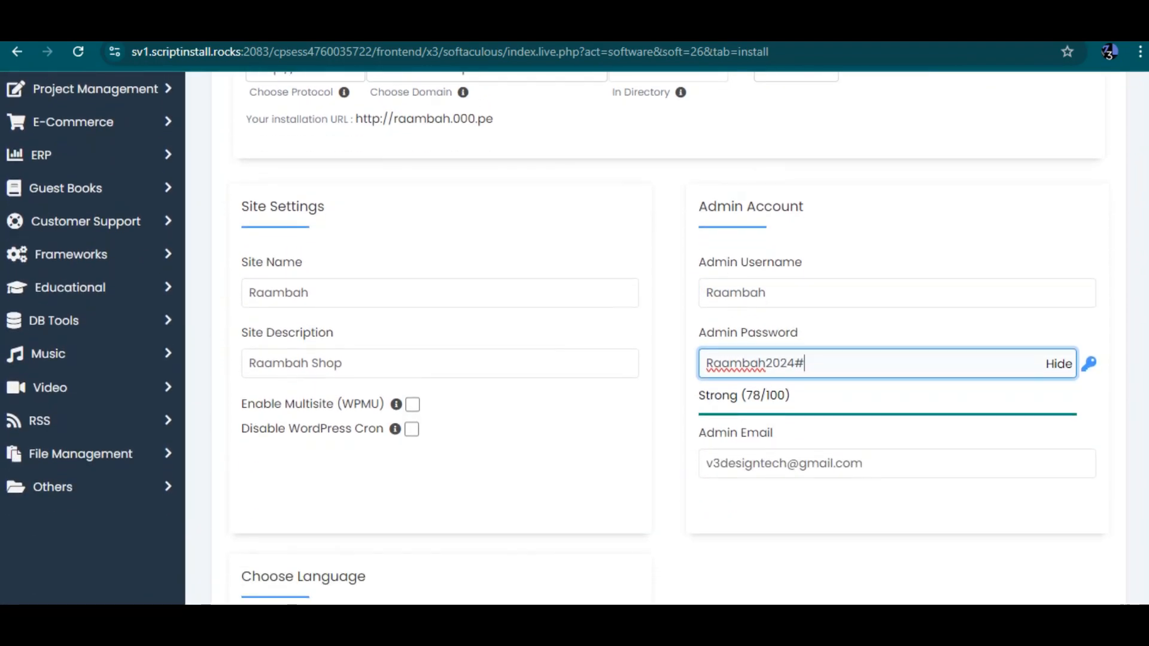
pyautogui.scroll(-3, 658, 335)
pyautogui.scroll(-5, 658, 335)
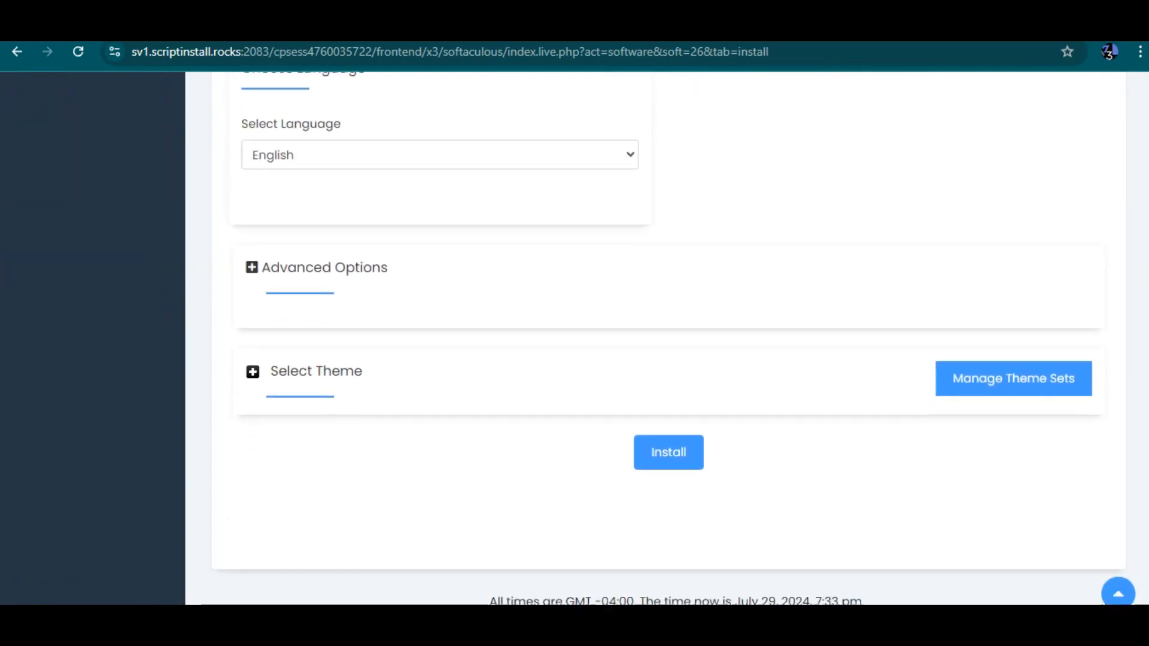
pyautogui.scroll(-1, 658, 335)
pyautogui.scroll(12, 658, 335)
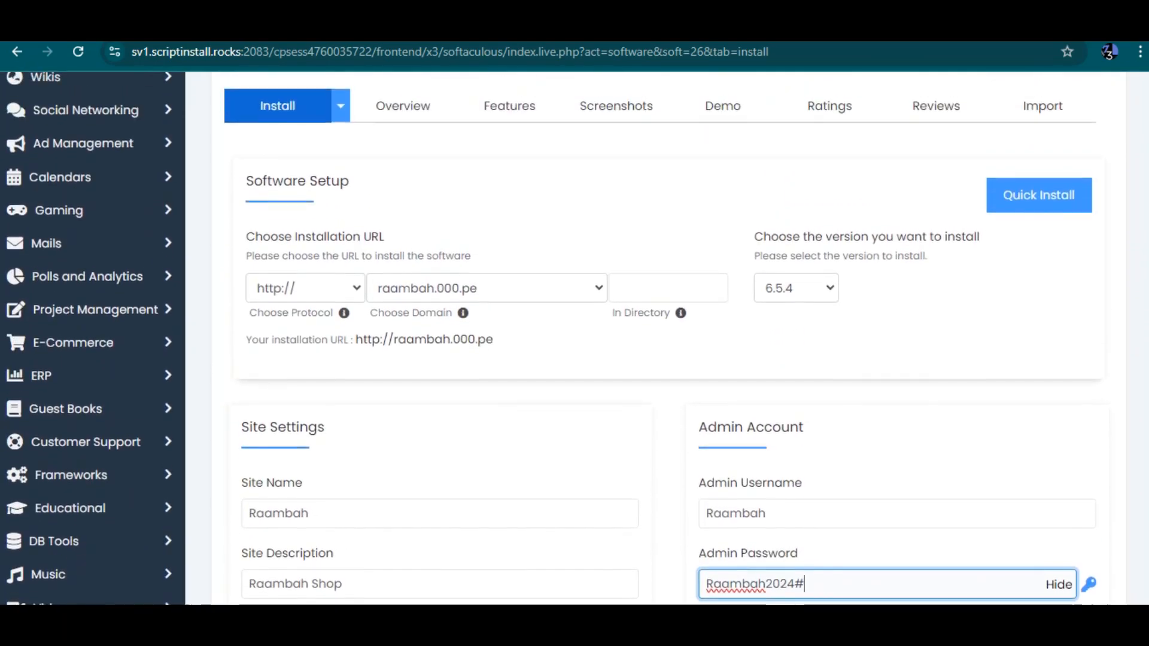
pyautogui.scroll(-12, 658, 335)
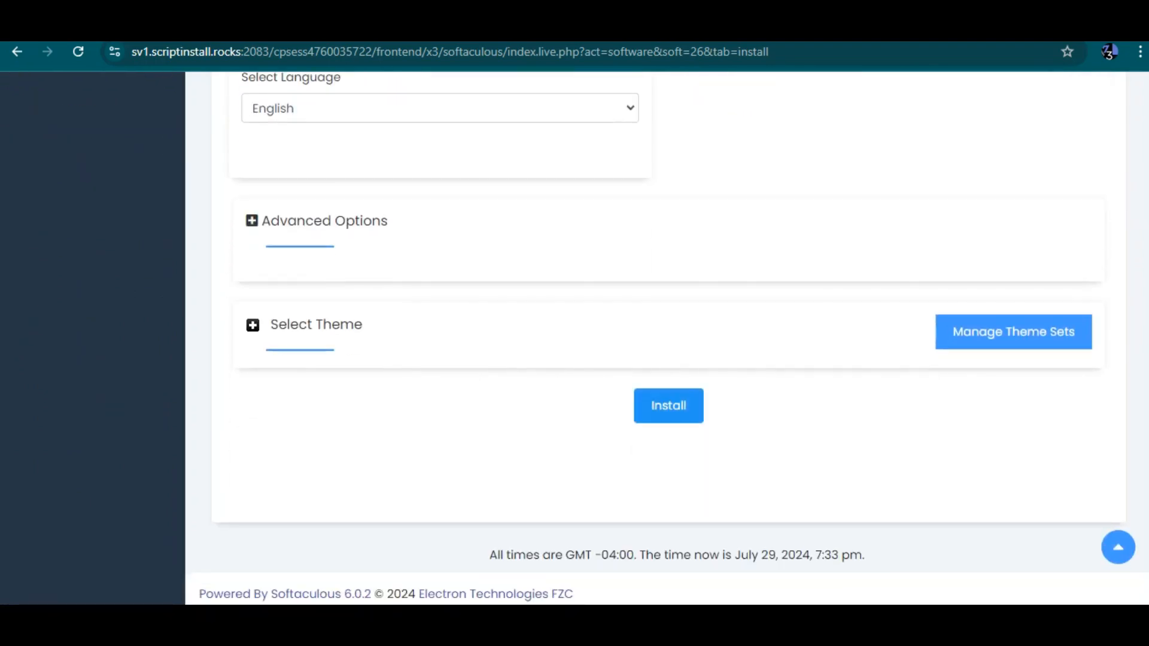
pyautogui.click(668, 405)
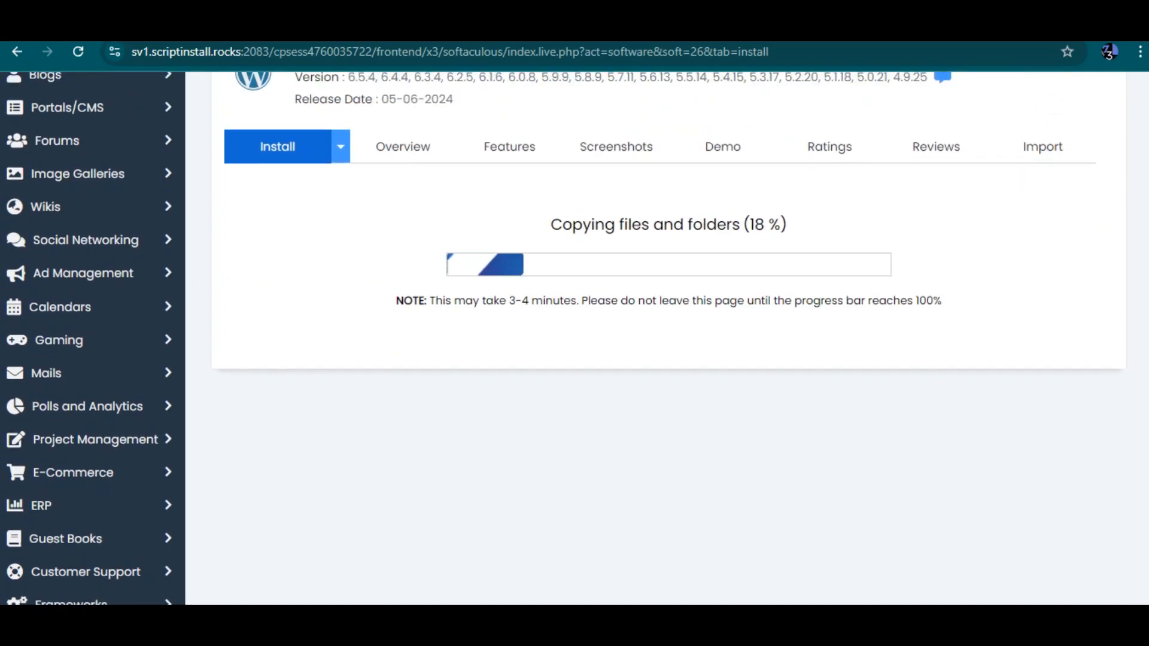
# - Wait for file copying to reach 100% and view the Congratulations message
pyautogui.scroll(2, 667, 335)
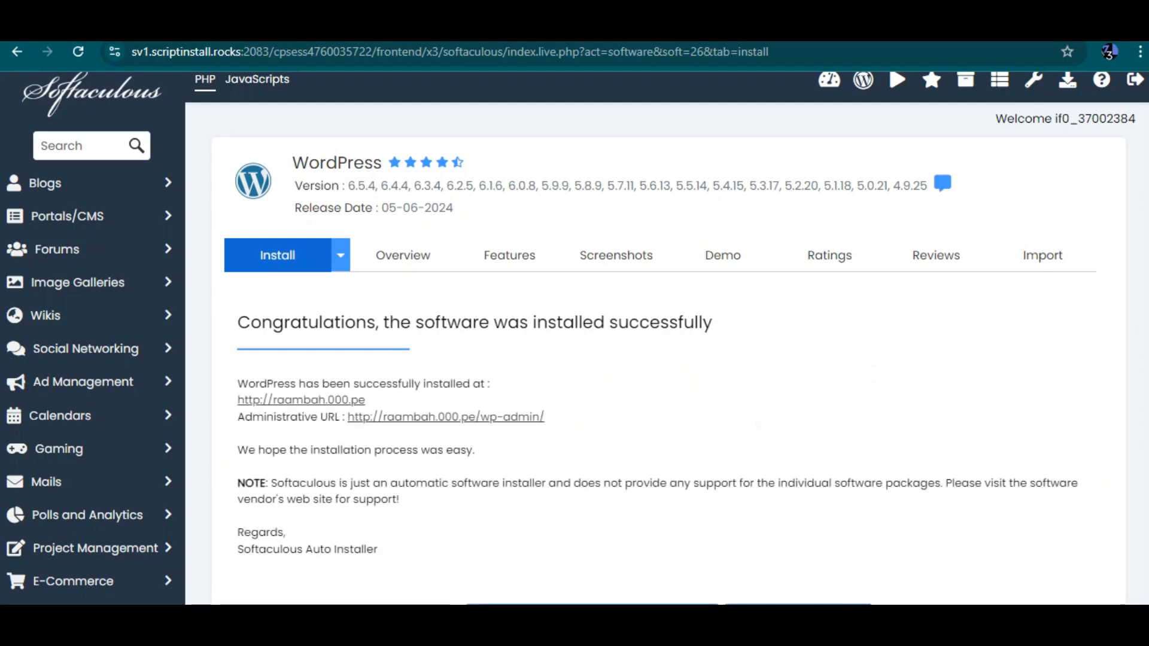
# - Highlight the success message, site address, administrative URL and support note for review
pyautogui.scroll(-1, 666, 338)
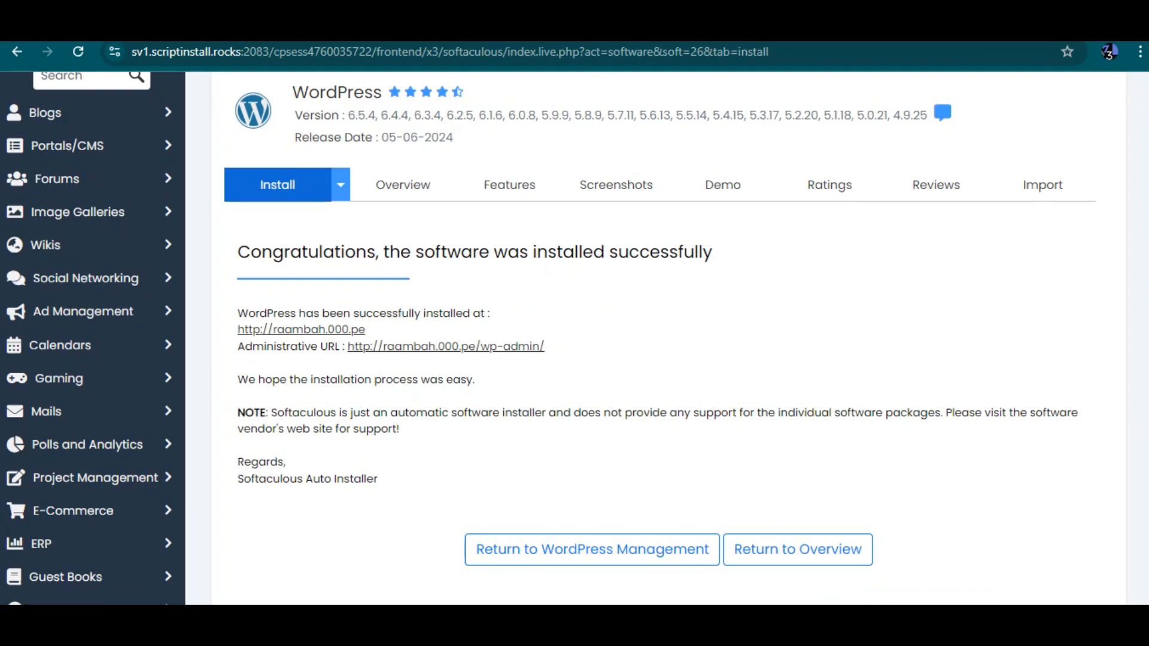
pyautogui.moveTo(237, 313); pyautogui.dragTo(330, 313)
pyautogui.click(330, 314)
pyautogui.moveTo(238, 314); pyautogui.dragTo(484, 314)
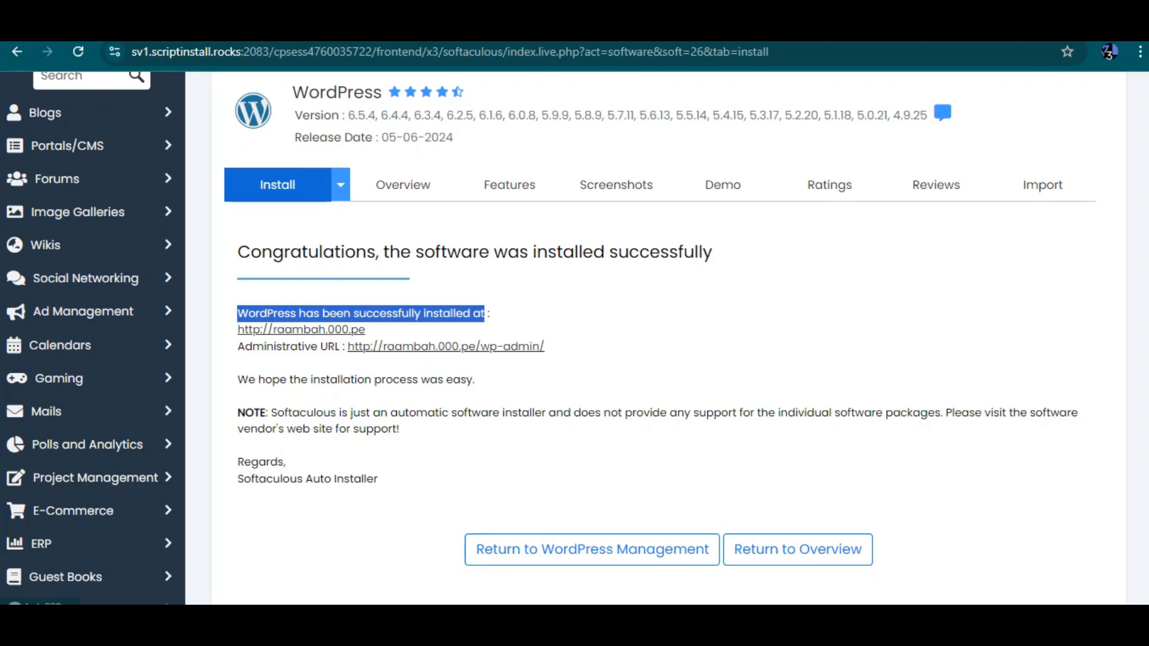
pyautogui.moveTo(237, 329); pyautogui.dragTo(365, 330)
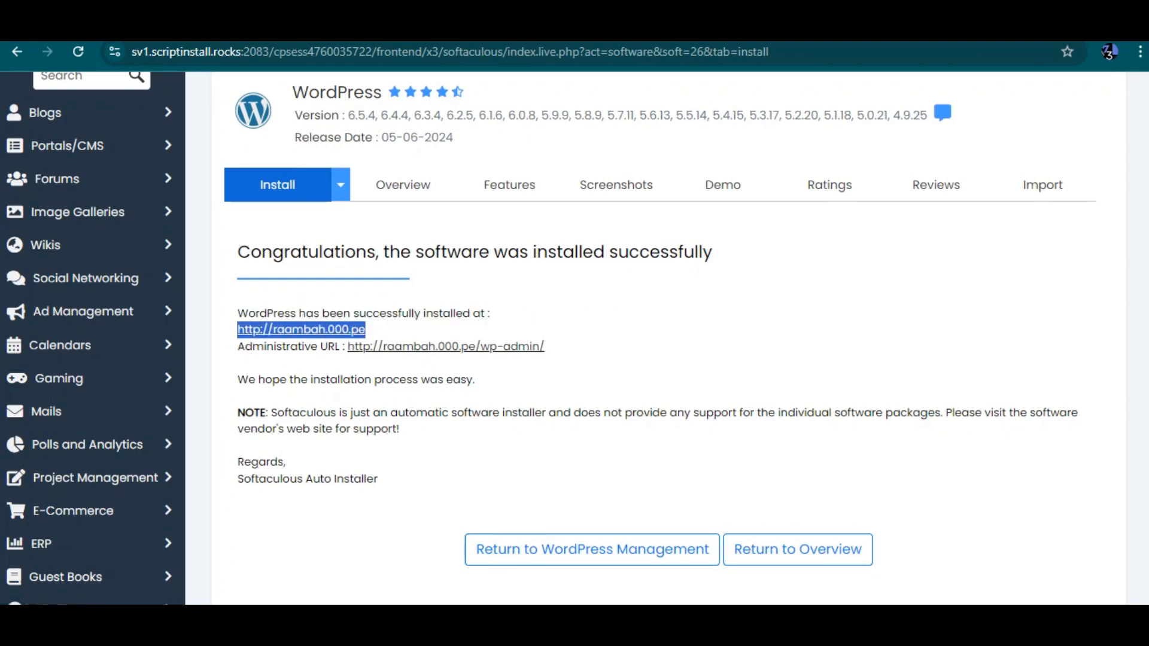
pyautogui.moveTo(252, 347); pyautogui.dragTo(347, 347)
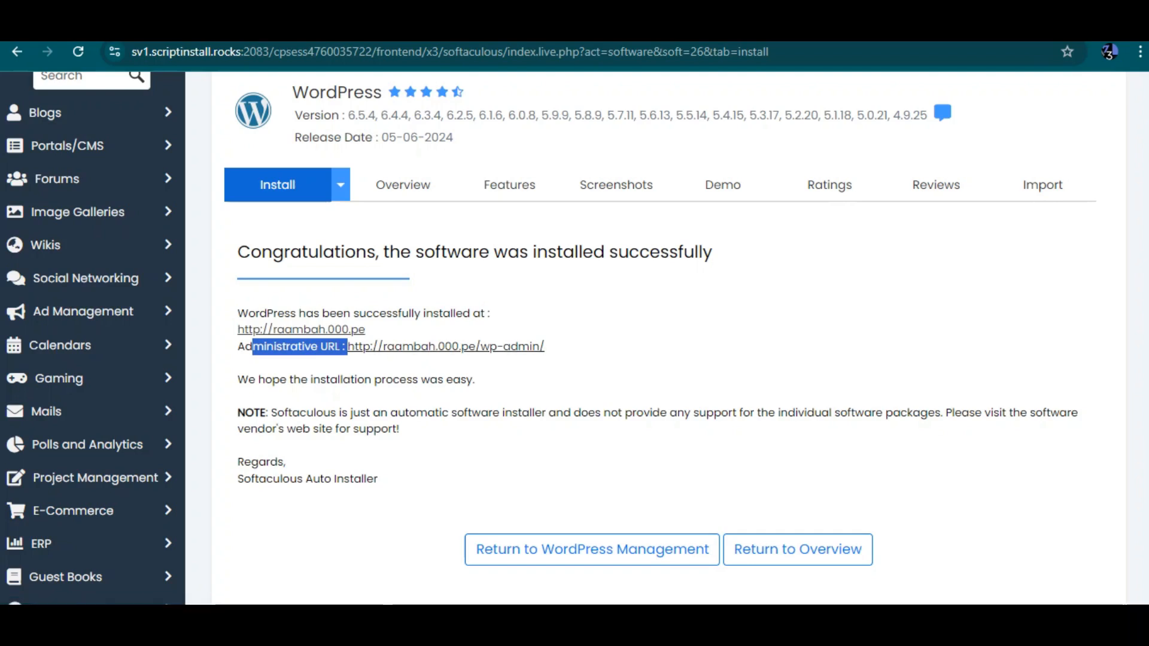
pyautogui.moveTo(544, 346); pyautogui.dragTo(347, 347)
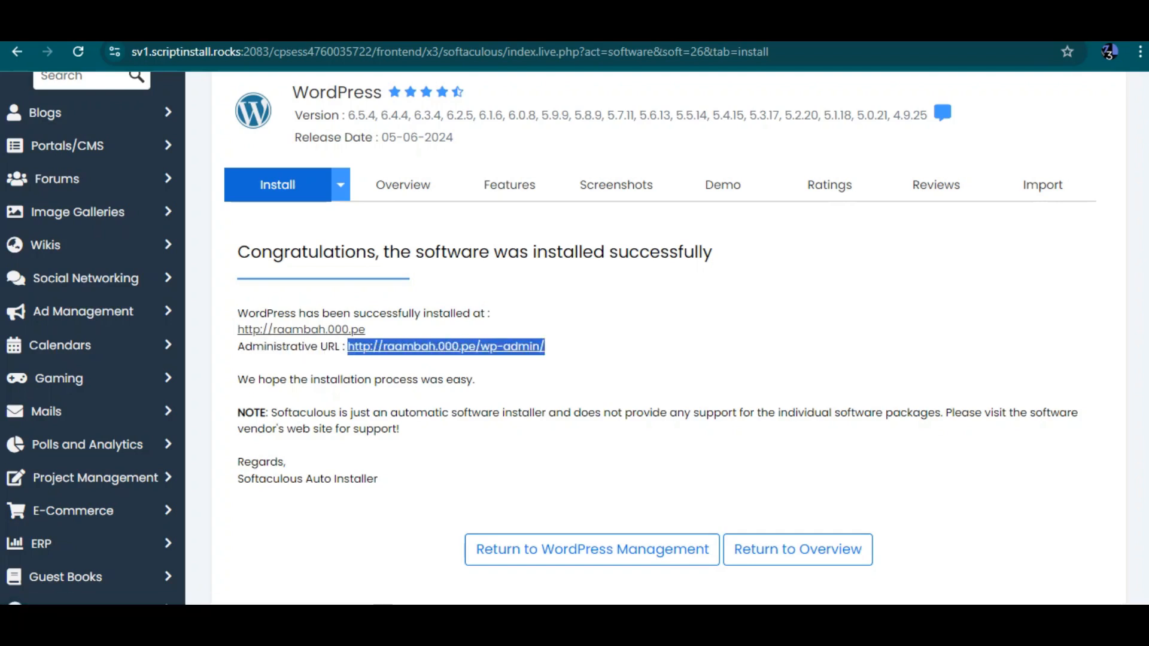
pyautogui.moveTo(271, 413); pyautogui.dragTo(602, 413)
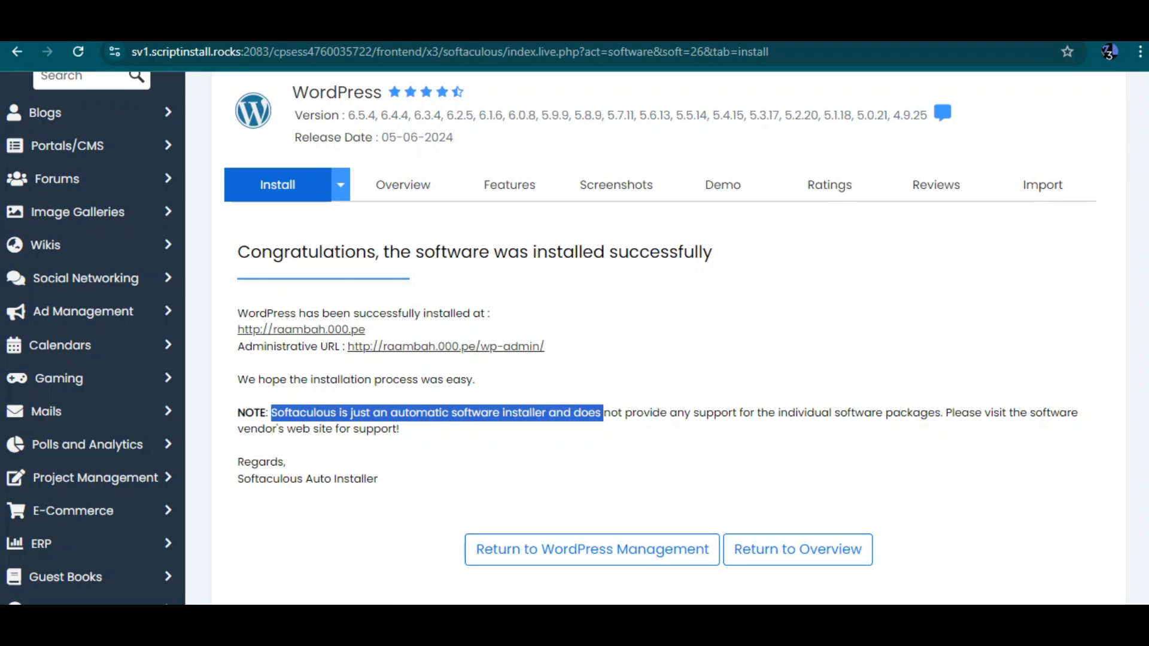
pyautogui.scroll(-2, 667, 338)
pyautogui.scroll(3, 667, 338)
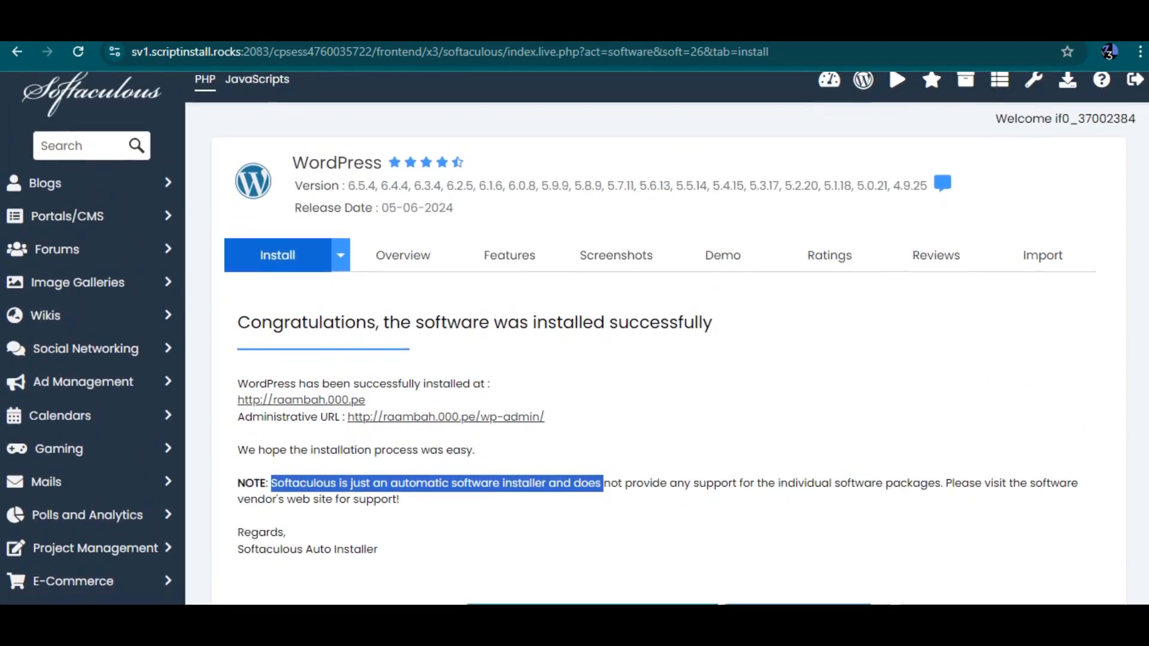
pyautogui.scroll(-1, 667, 338)
pyautogui.click(667, 371)
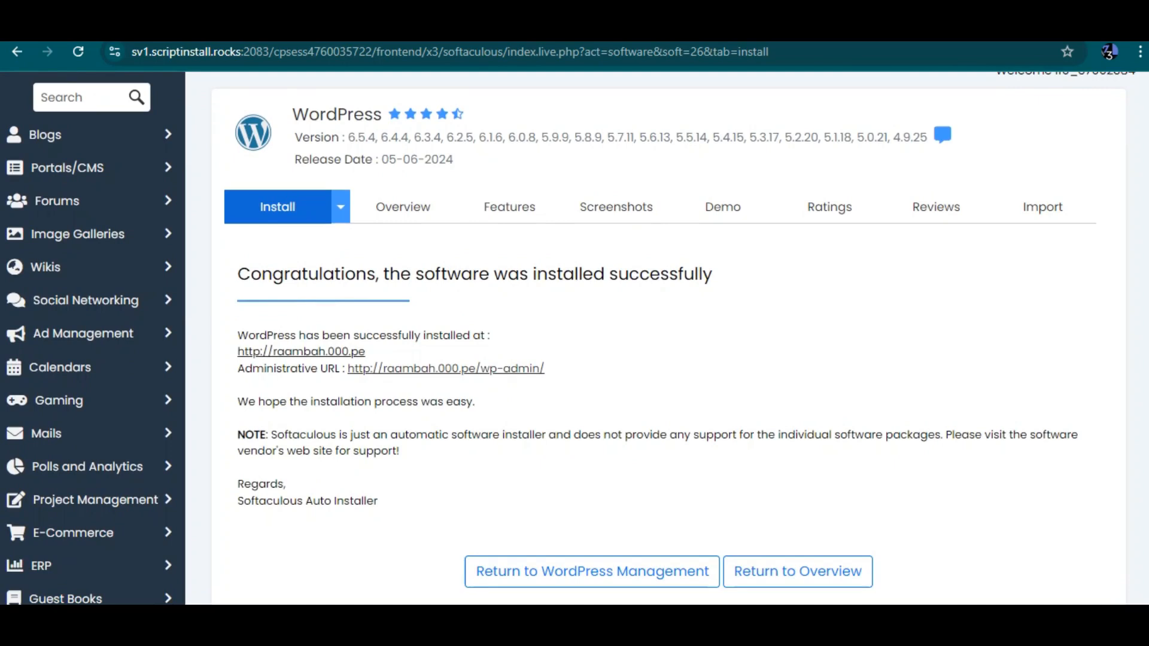
# - Open the raambah.000.pe site link in a new tab and switch to it
pyautogui.rightClick(307, 353)
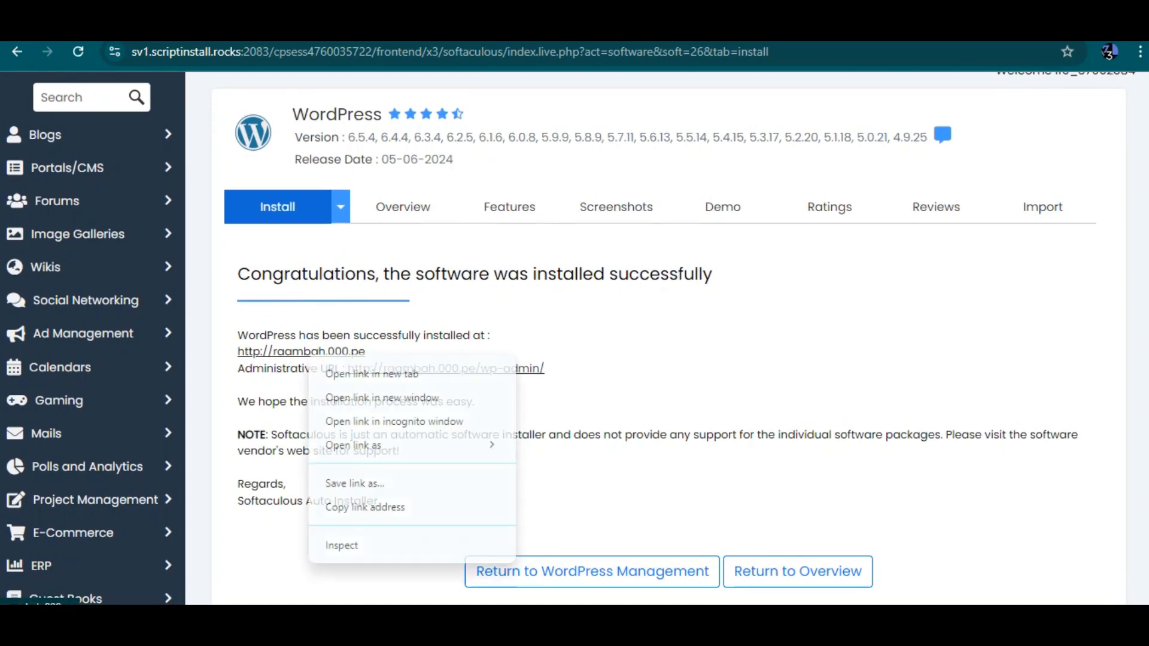
pyautogui.click(372, 374)
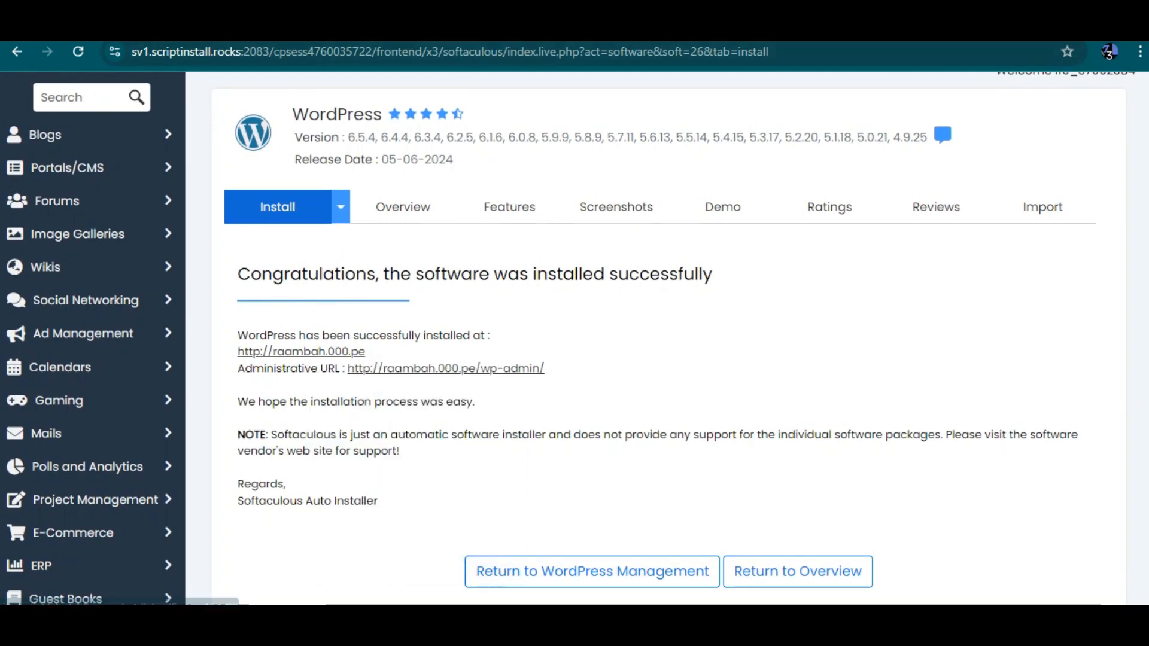
pyautogui.hotkey('ctrl', 'Tab')
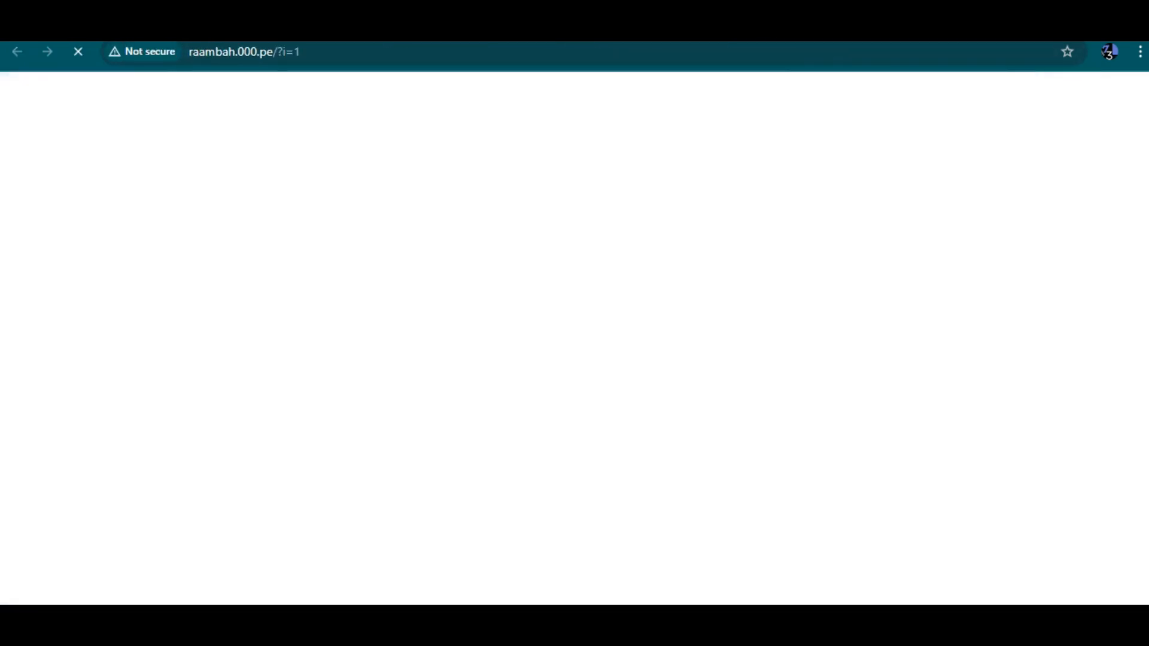
# - Scroll the raambah.000.pe homepage to its footer, then switch back to the Softaculous tab
pyautogui.scroll(-10, 572, 337)
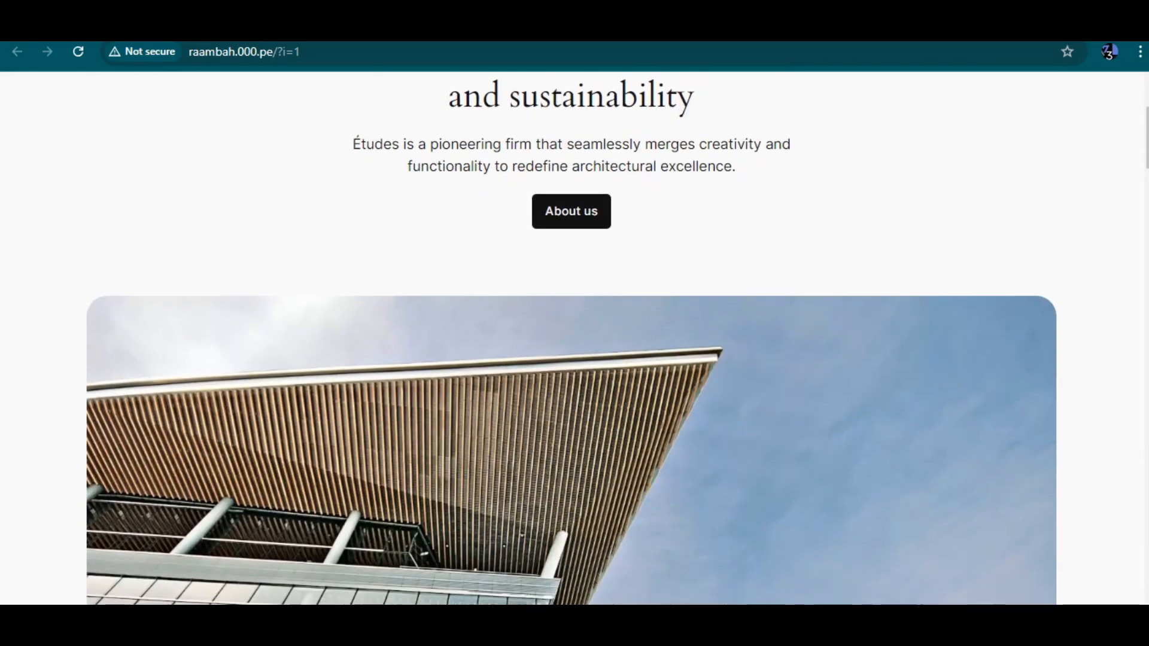
pyautogui.scroll(-15, 572, 337)
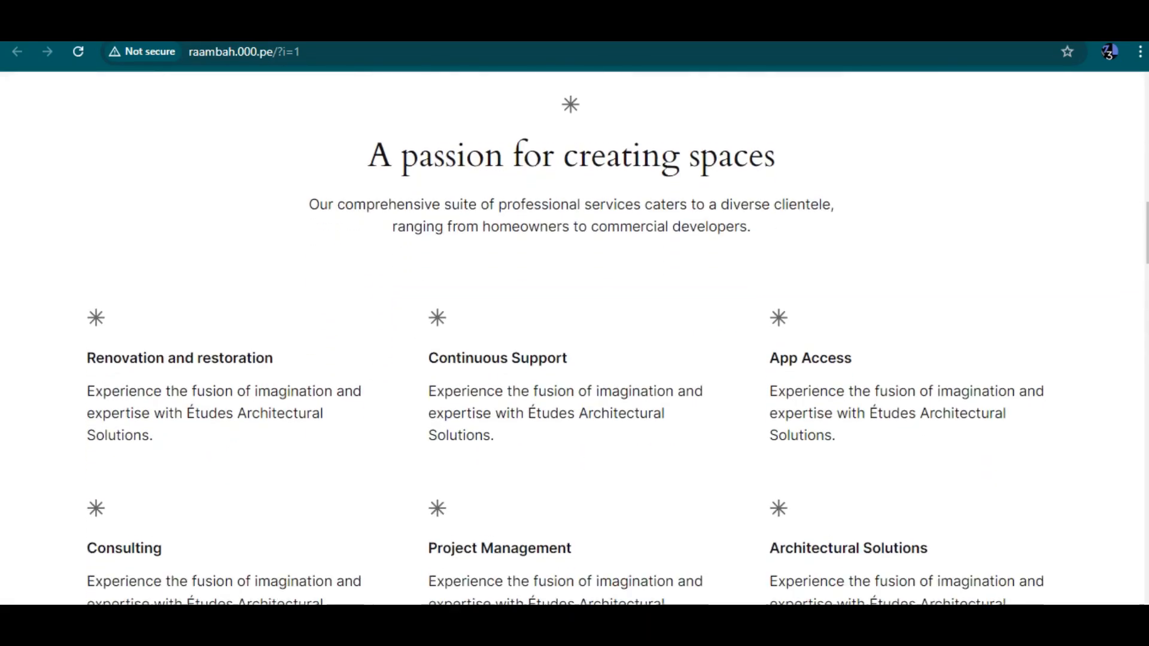
pyautogui.scroll(-15, 571, 338)
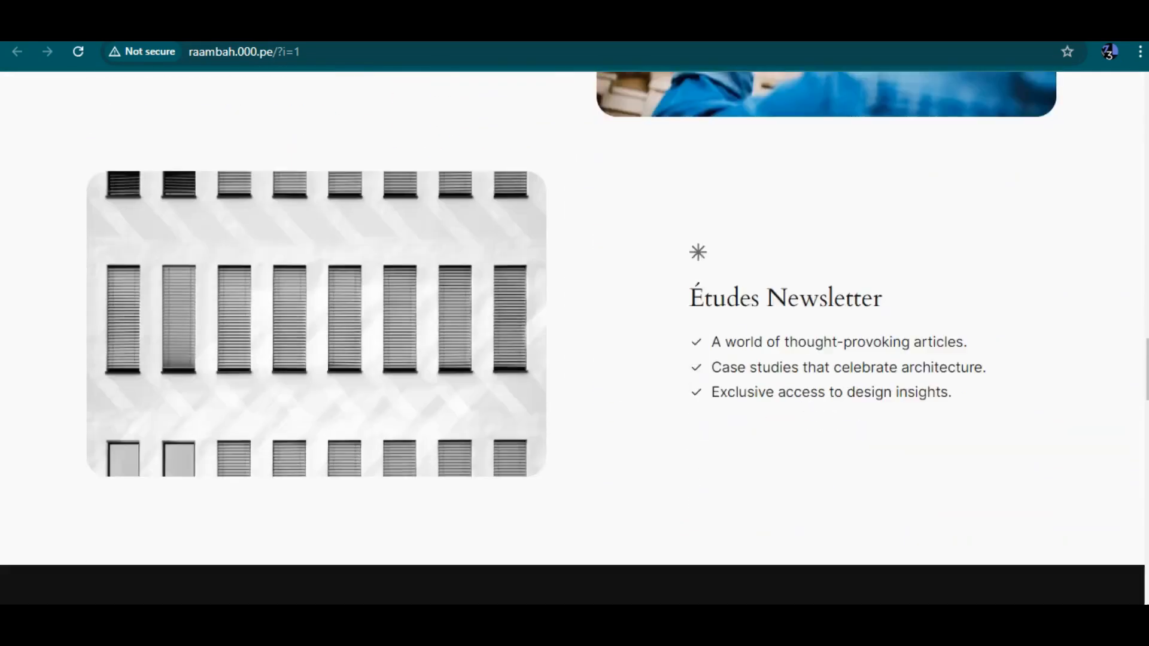
pyautogui.scroll(-12, 571, 337)
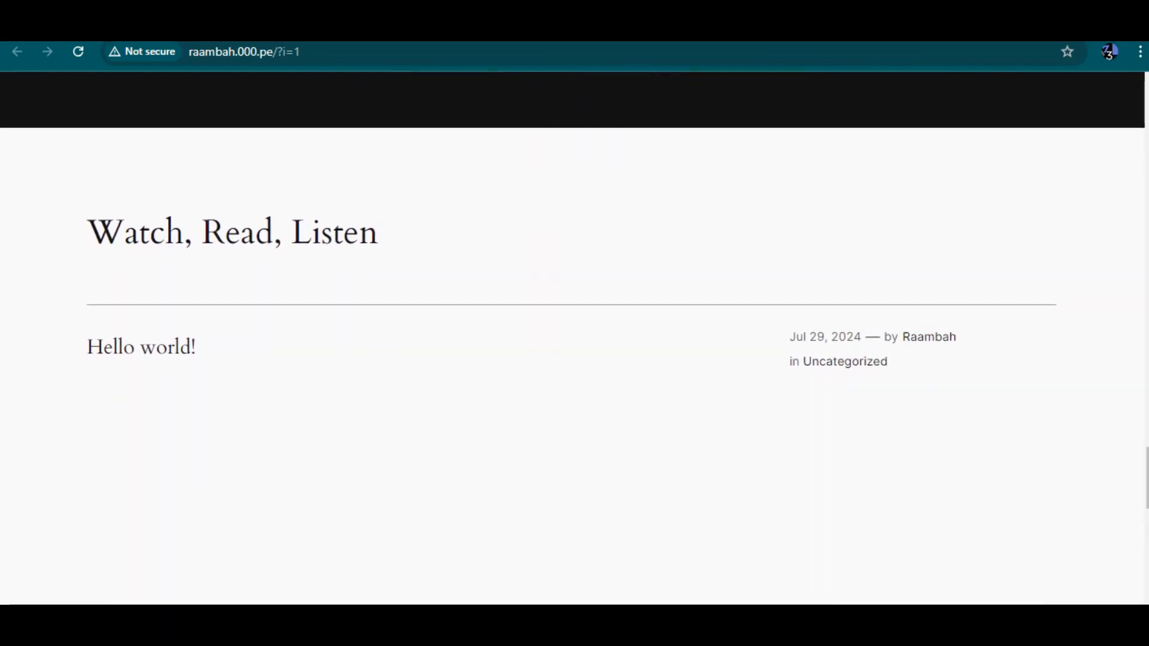
pyautogui.scroll(-2, 572, 337)
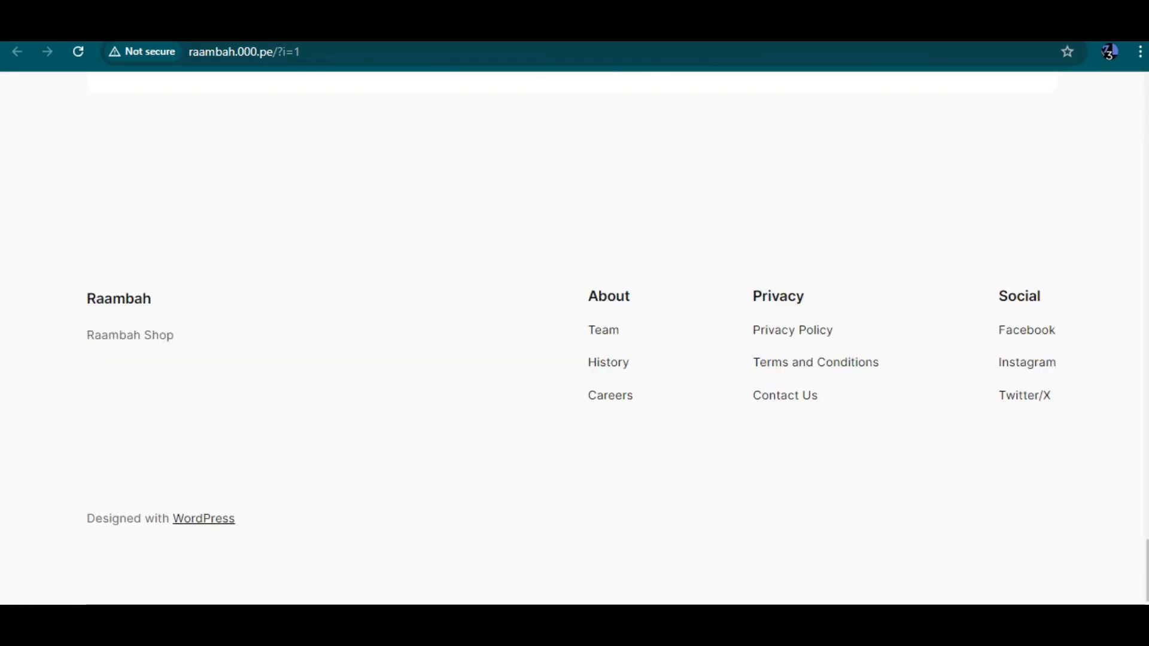
pyautogui.scroll(20, 571, 337)
pyautogui.hotkey('ctrl', 'shift', 'Tab')
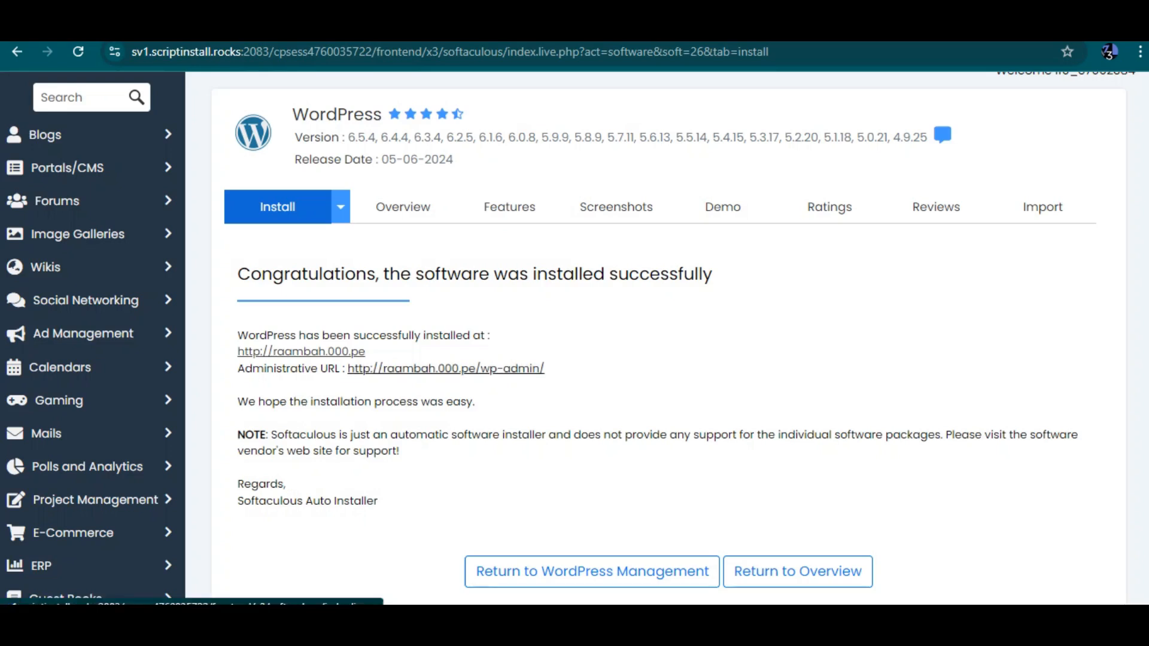
pyautogui.rightClick(485, 369)
pyautogui.click(502, 385)
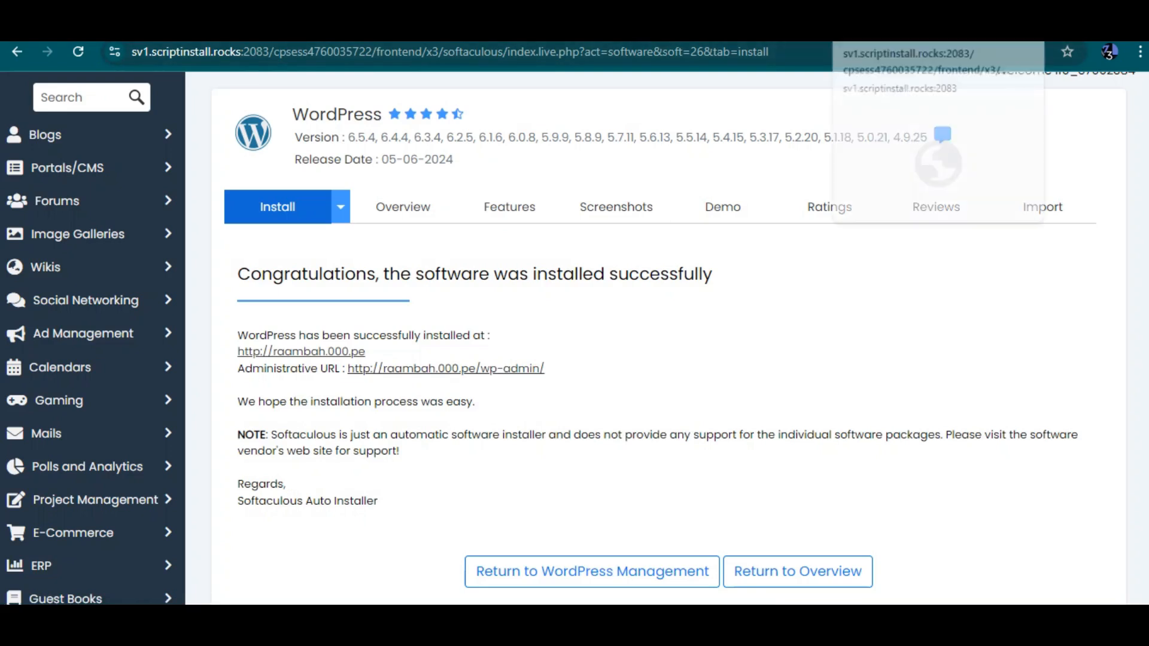
pyautogui.click(886, 27)
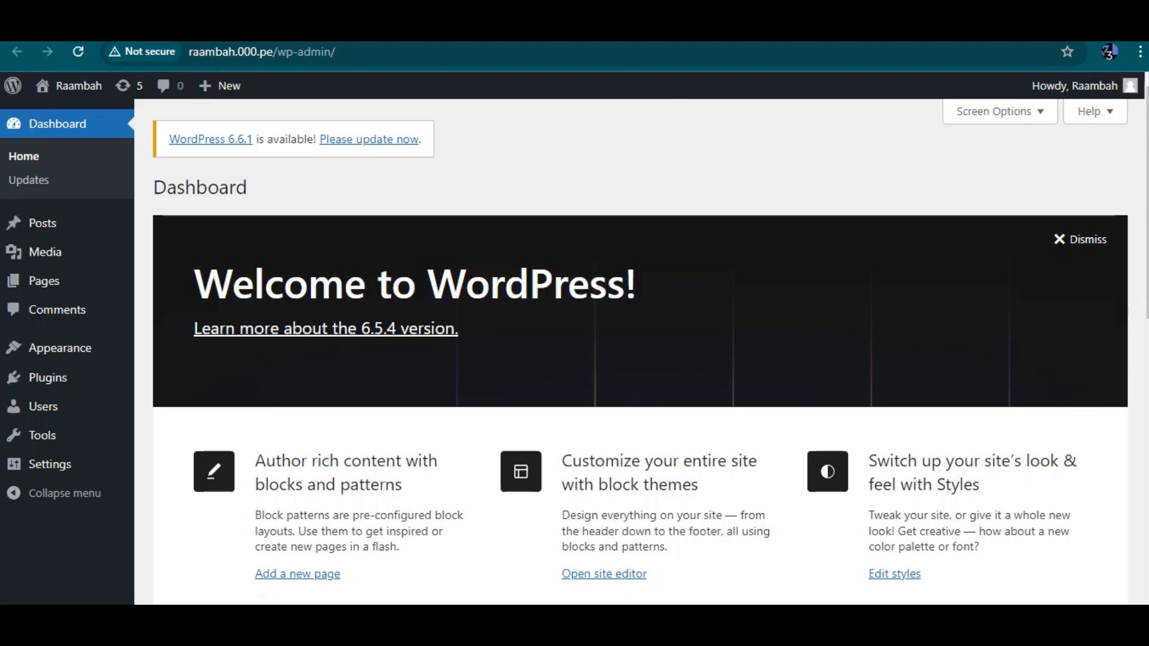
# - Dismiss the Welcome to WordPress panel, look over the dashboard widgets, and go to Updates
pyautogui.click(1080, 239)
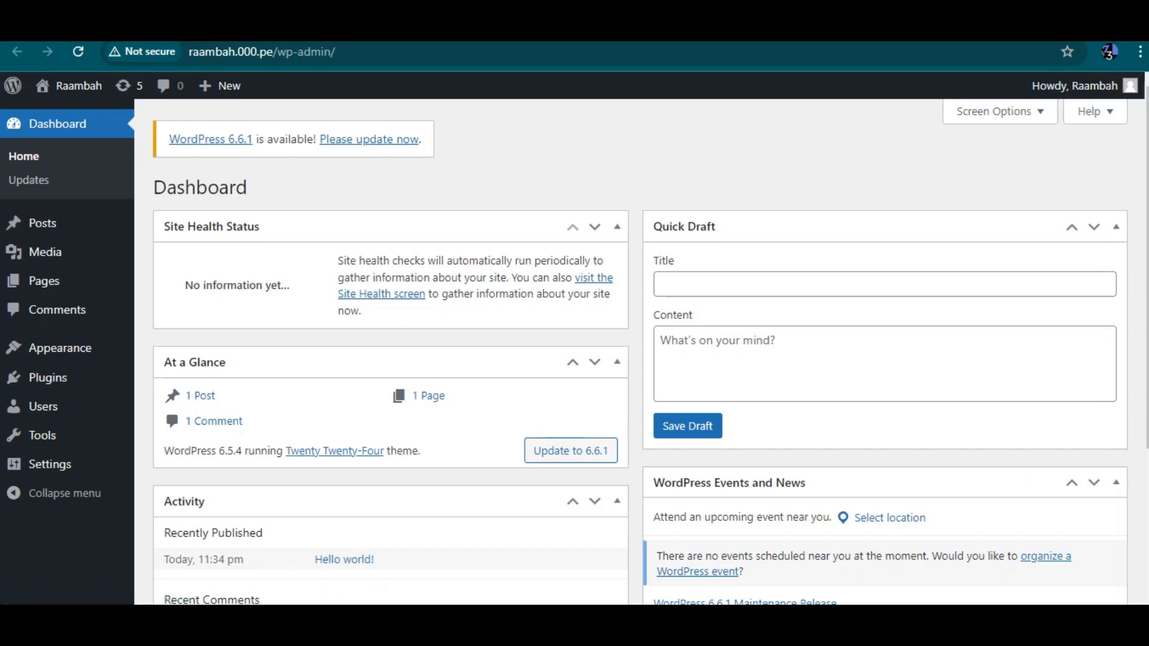
pyautogui.moveTo(44, 280)
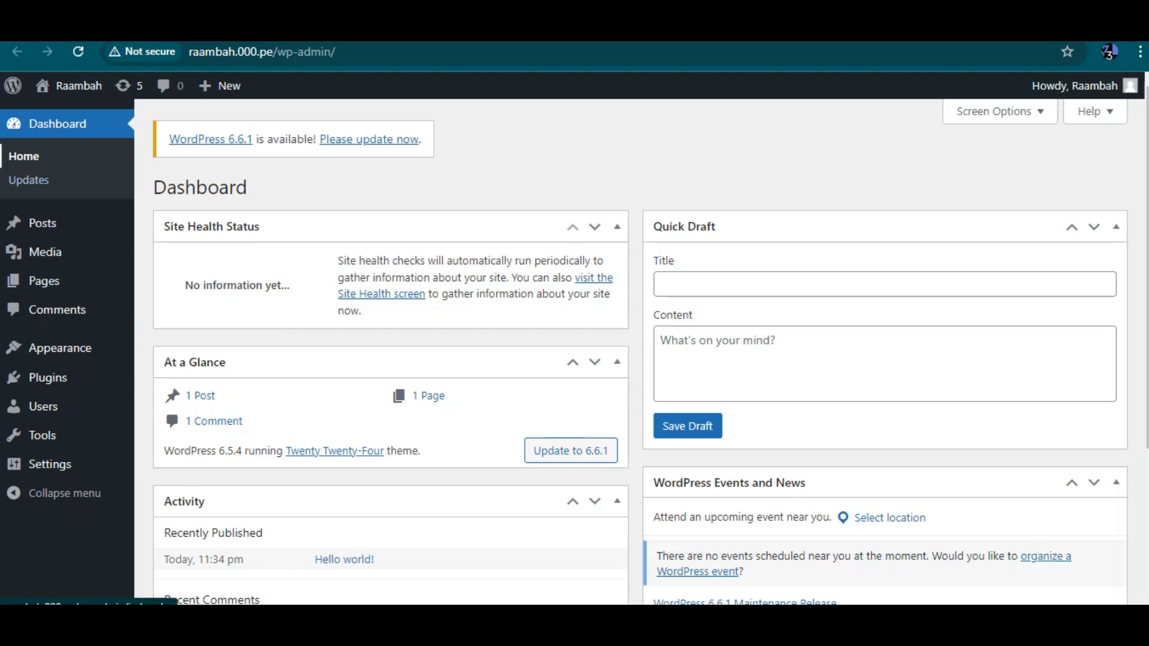
pyautogui.scroll(-3, 640, 359)
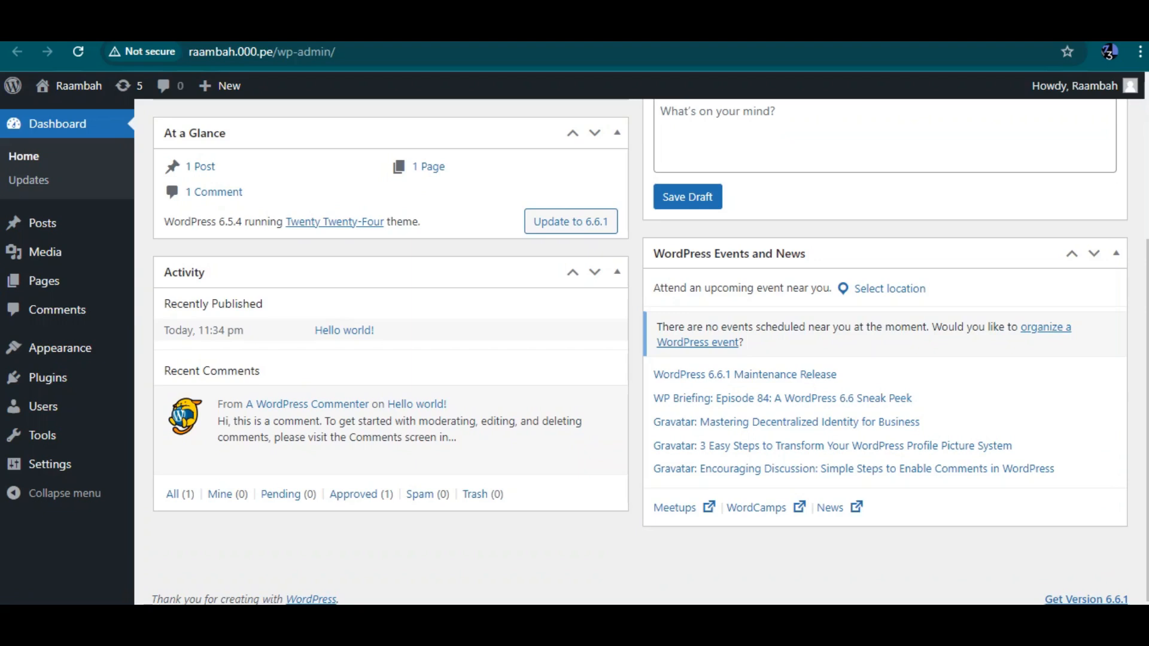
pyautogui.scroll(3, 640, 359)
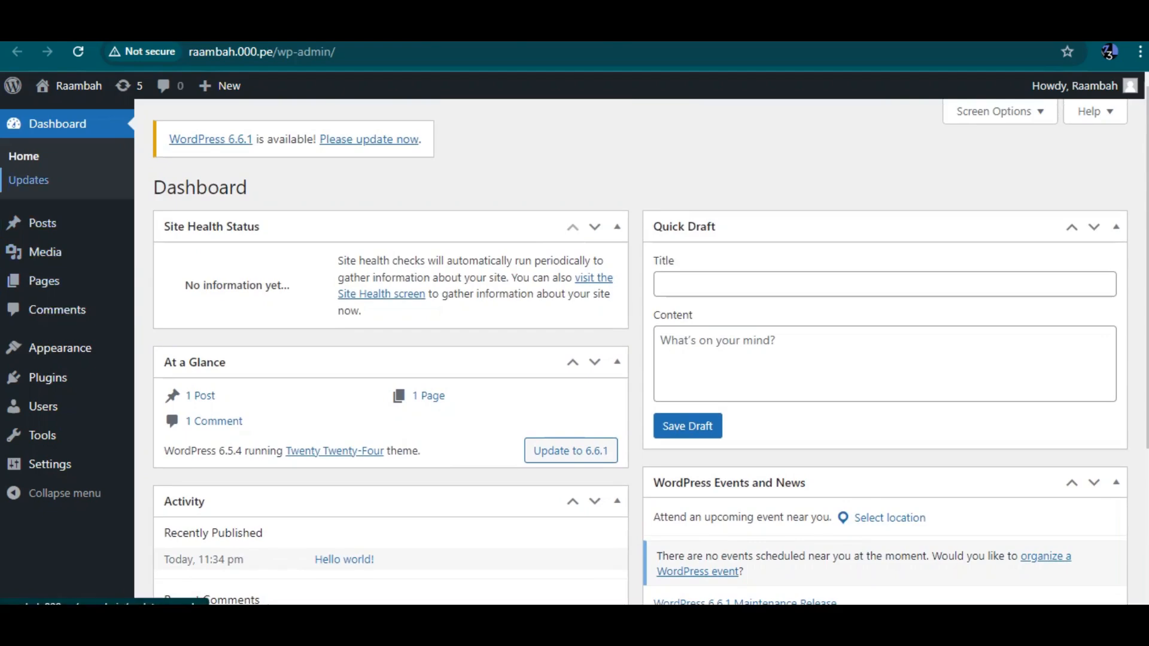
pyautogui.click(29, 179)
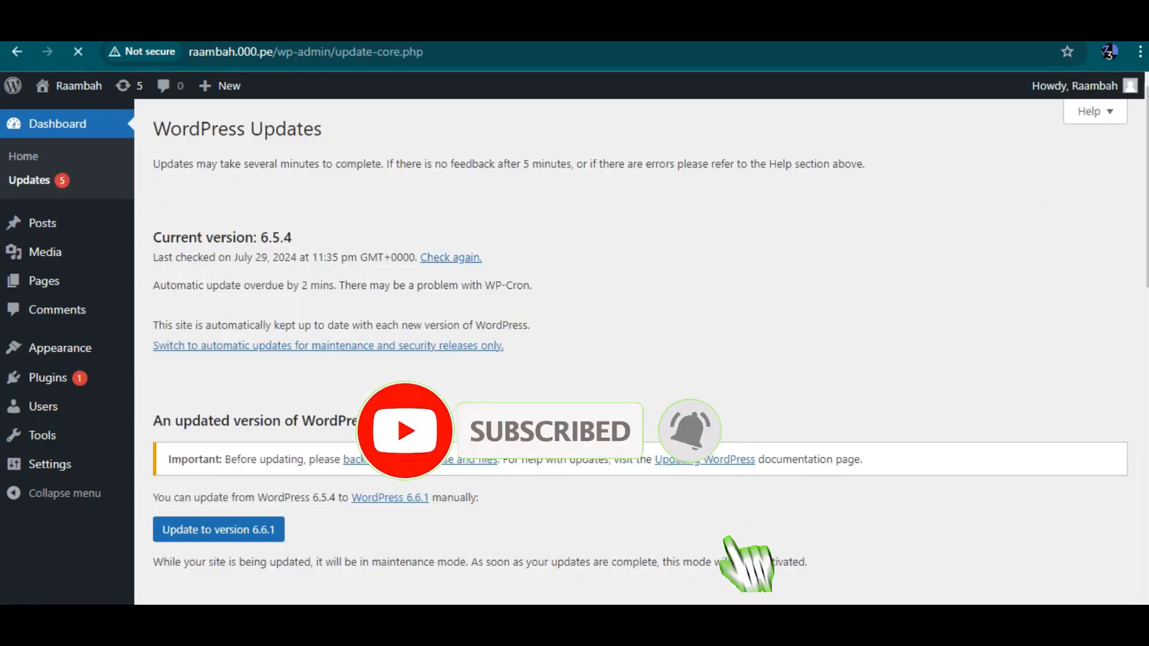
# - Review the Updates page listing WordPress 6.6.1 and the Akismet 5.3.3 update
pyautogui.scroll(-2, 640, 353)
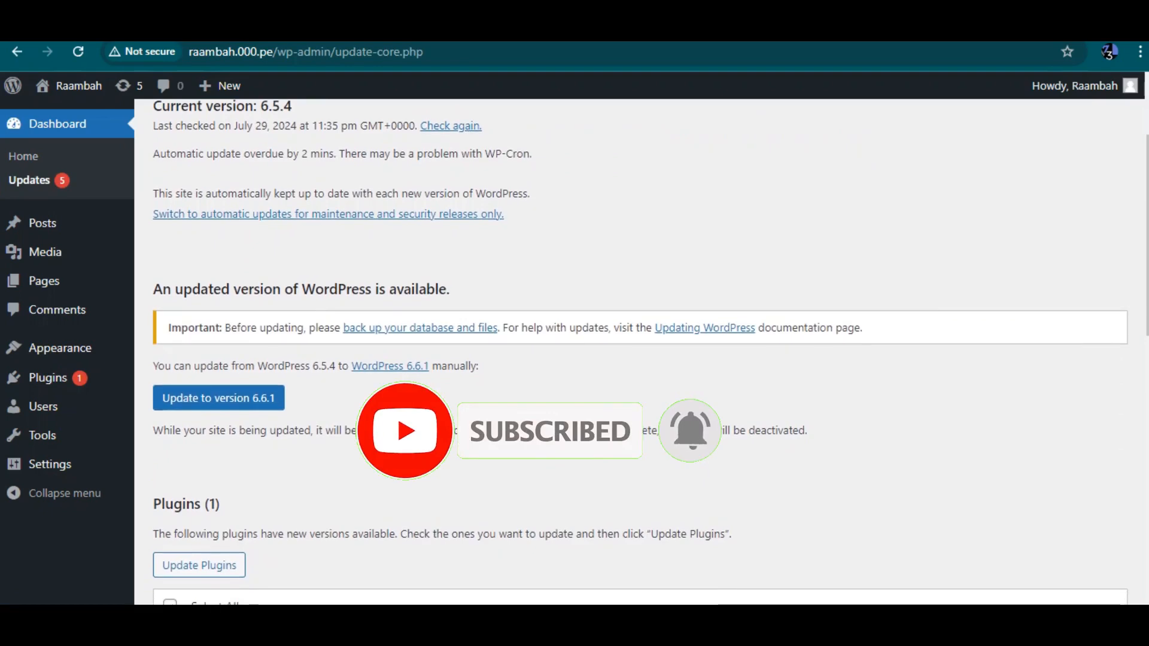
pyautogui.scroll(-2, 640, 353)
pyautogui.scroll(-4, 640, 353)
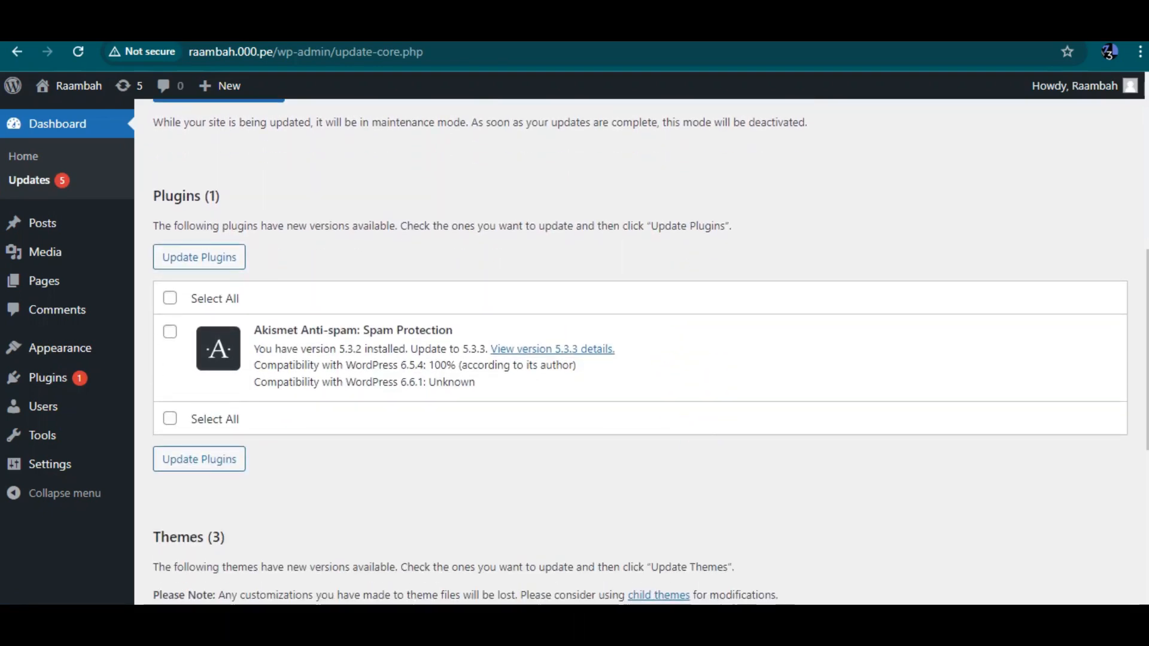
pyautogui.scroll(2, 640, 353)
pyautogui.scroll(1, 640, 353)
pyautogui.moveTo(42, 223)
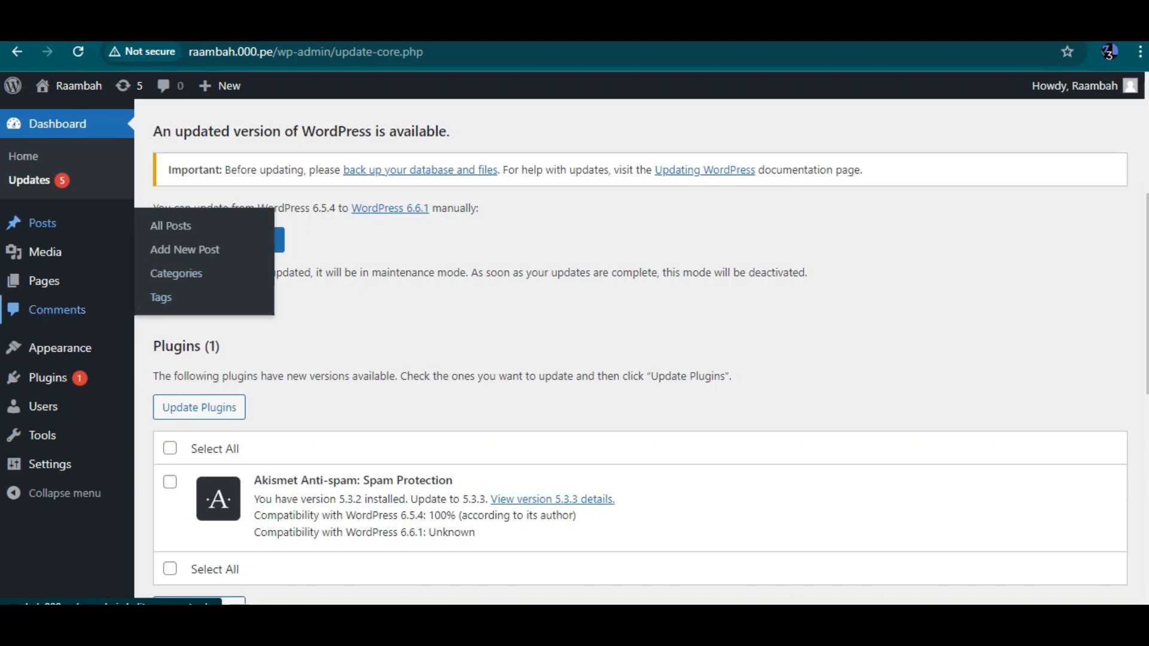
pyautogui.moveTo(45, 252)
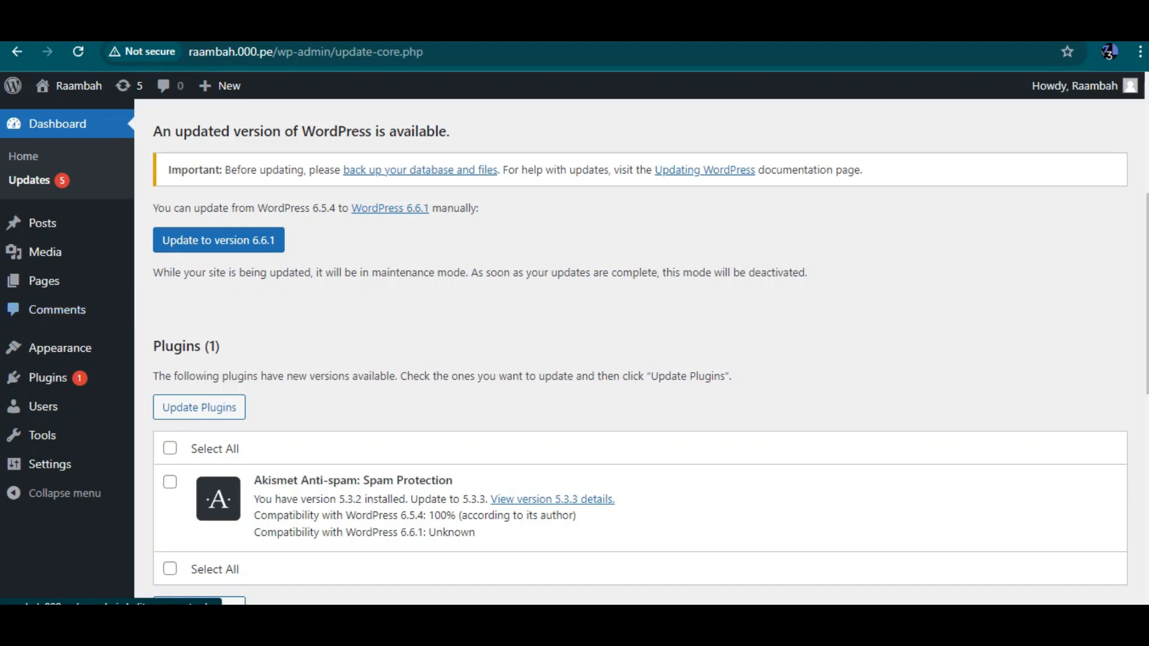
pyautogui.moveTo(60, 348)
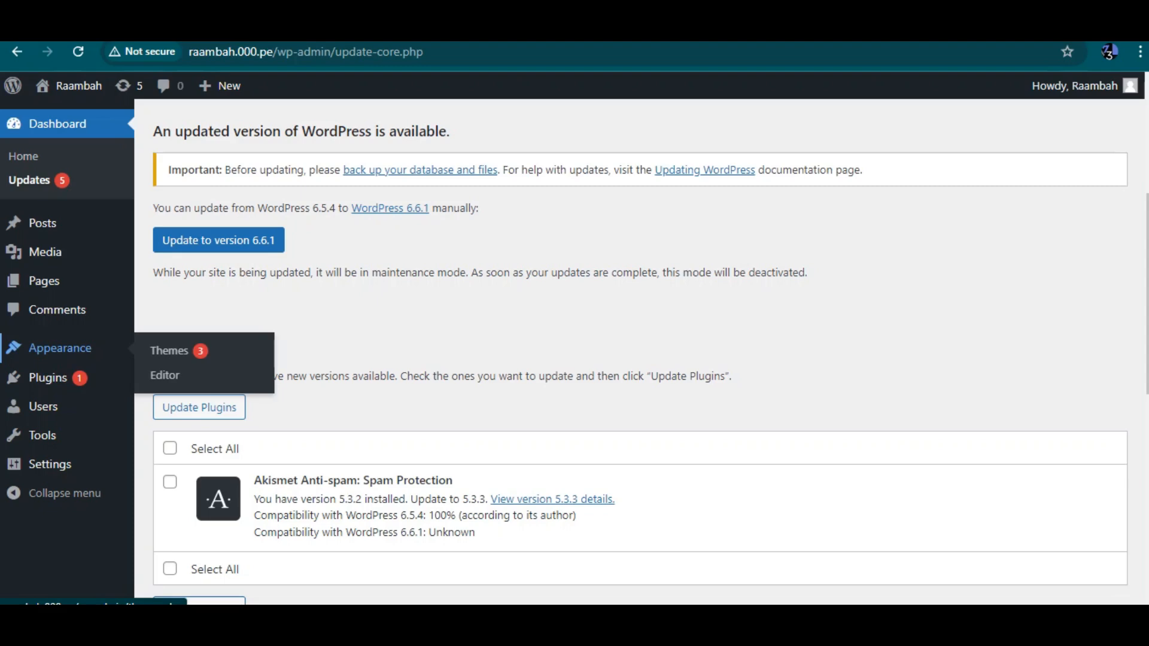
pyautogui.moveTo(48, 378)
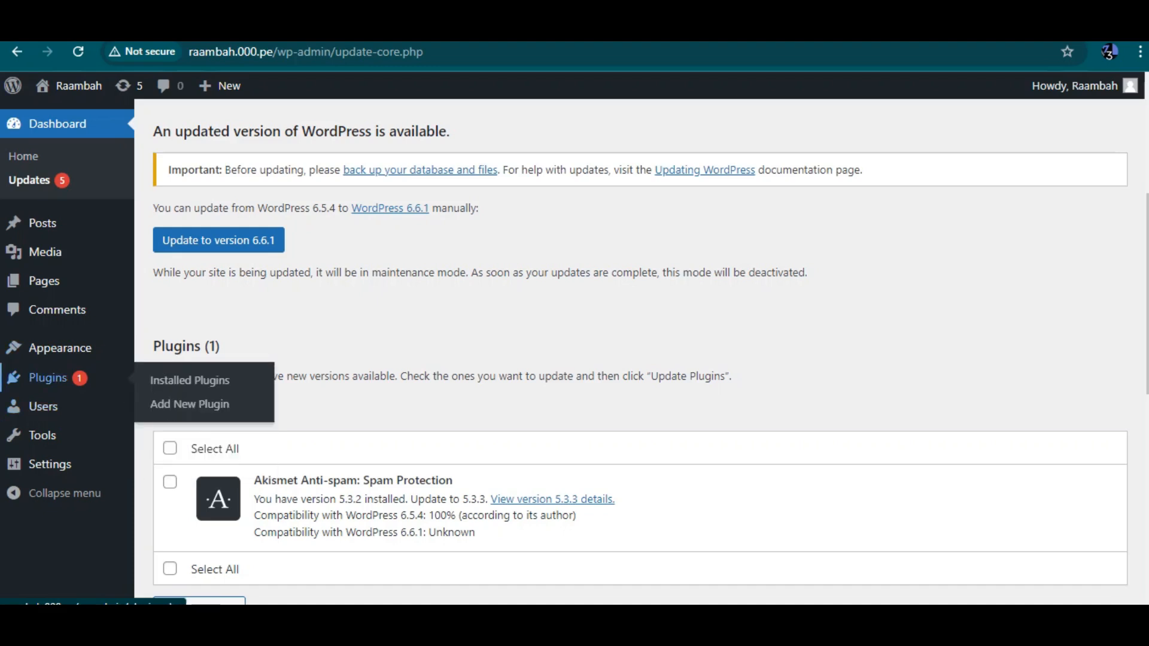
pyautogui.moveTo(43, 406)
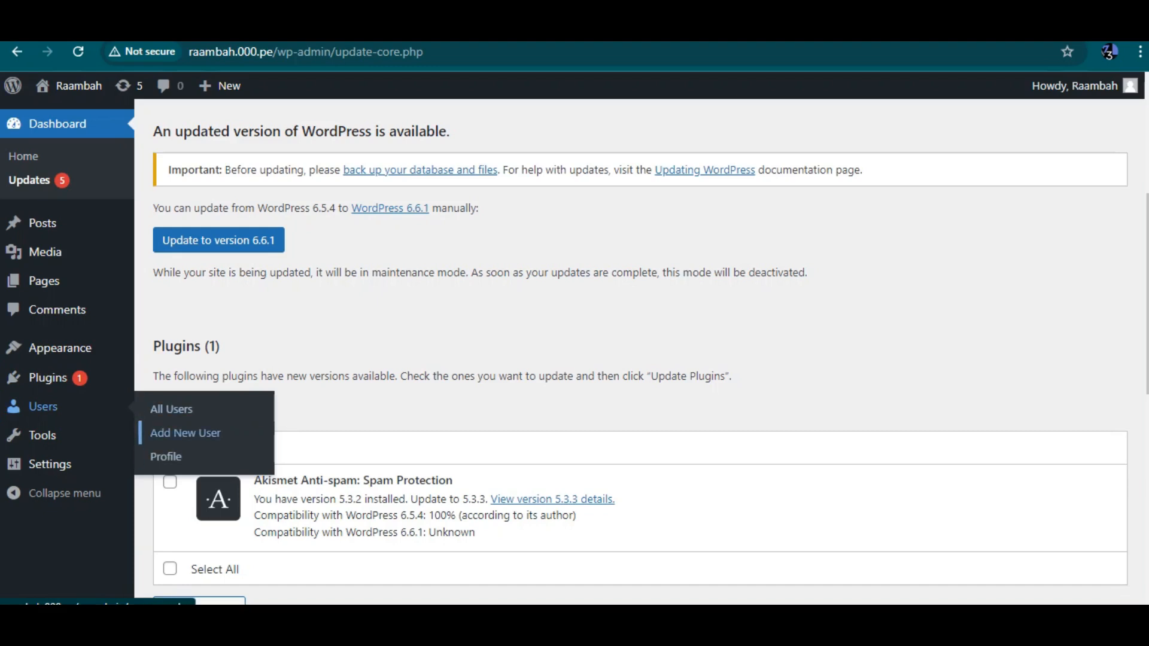
pyautogui.moveTo(42, 435)
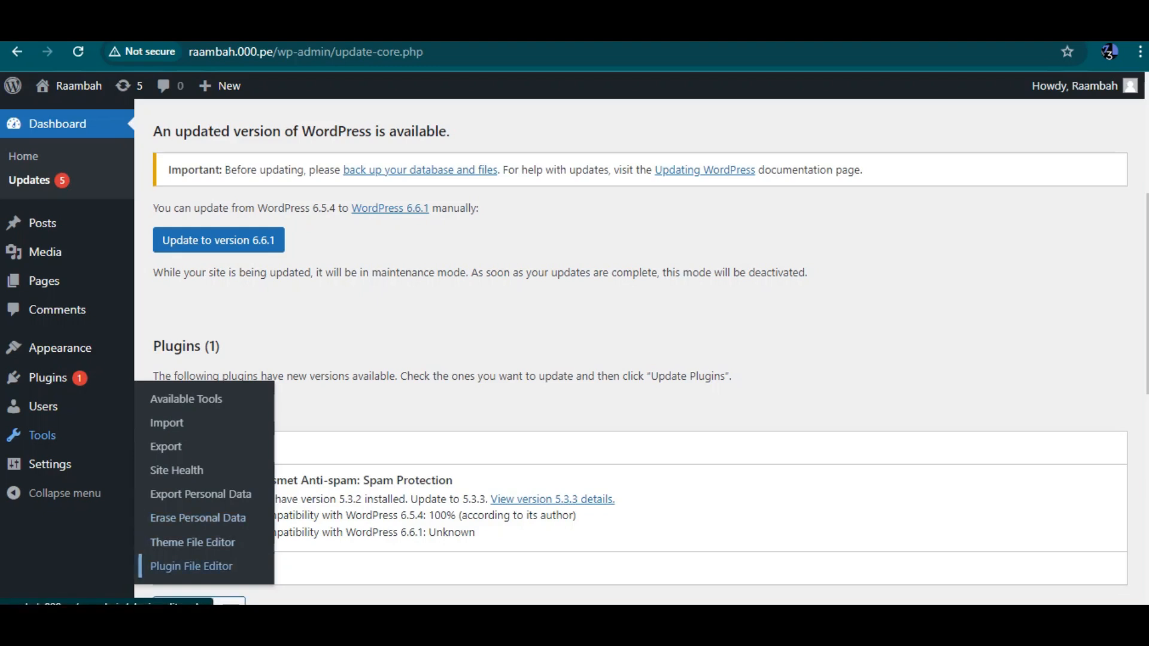
pyautogui.moveTo(50, 464)
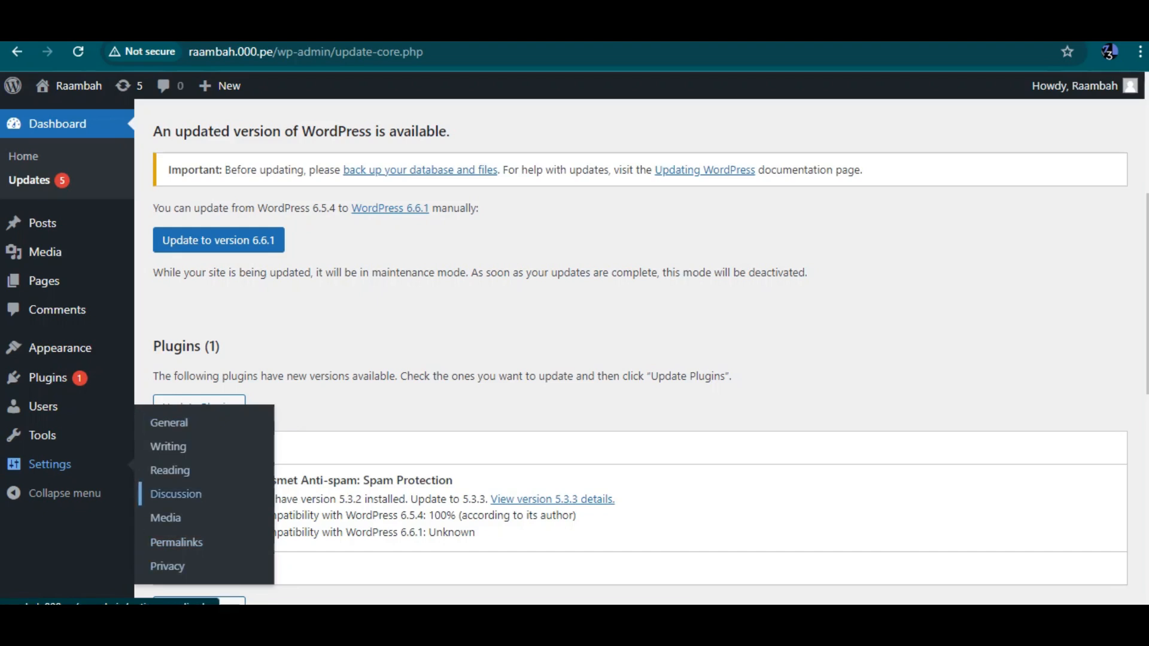
pyautogui.click(168, 422)
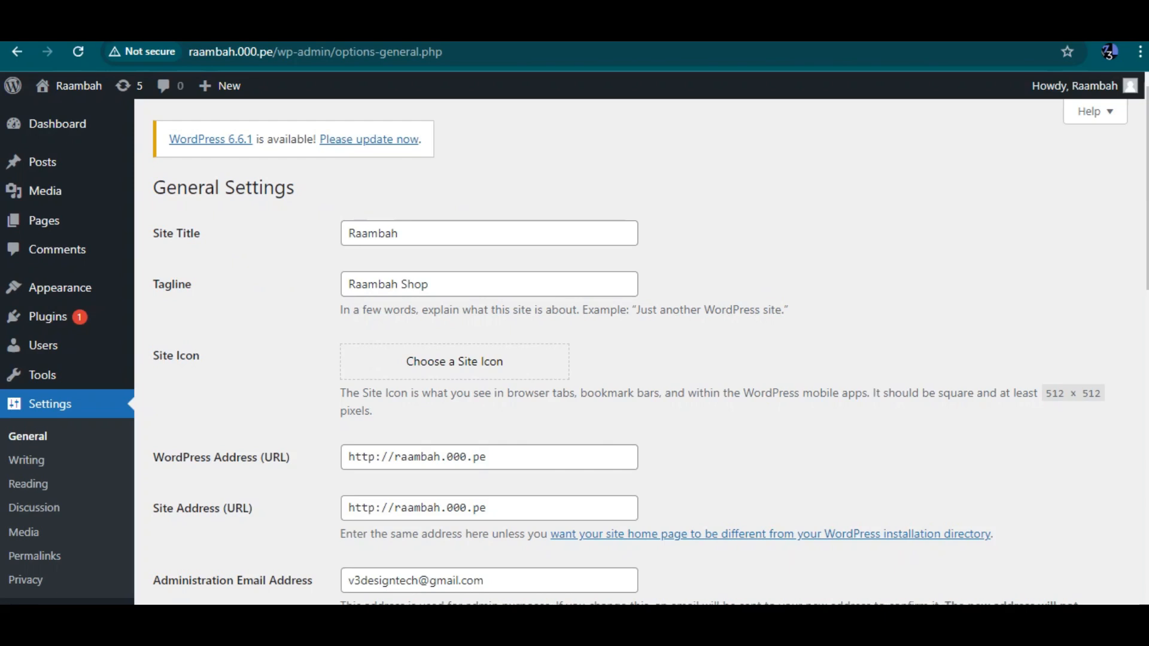
pyautogui.scroll(-1, 628, 338)
pyautogui.scroll(-1, 629, 337)
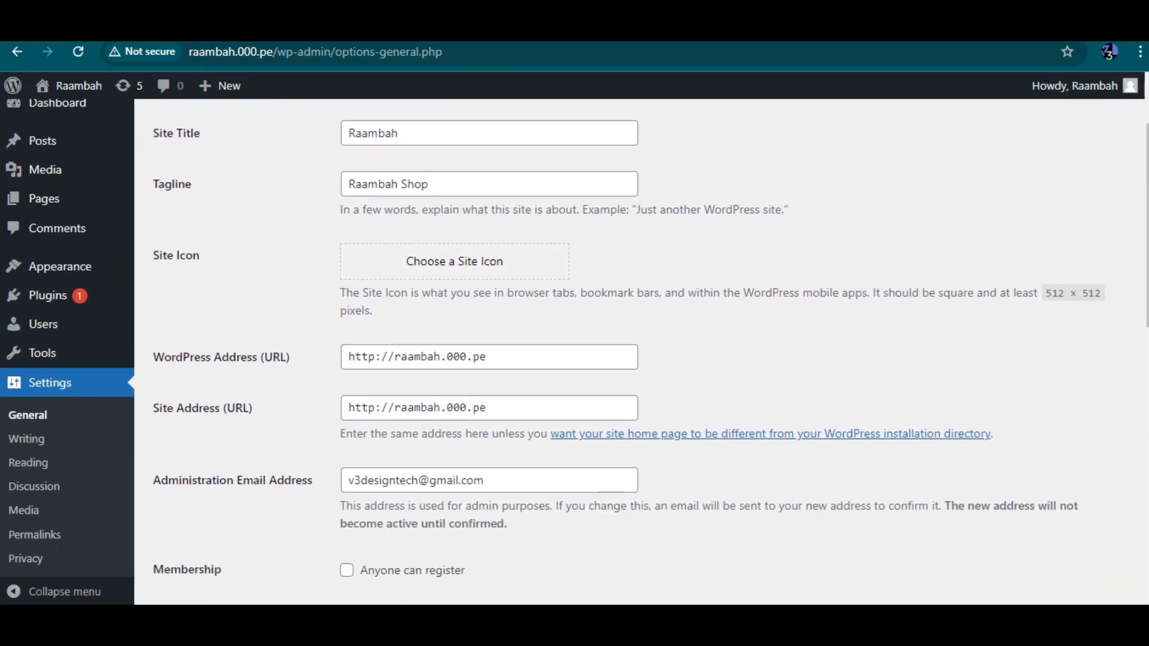
pyautogui.scroll(-3, 650, 352)
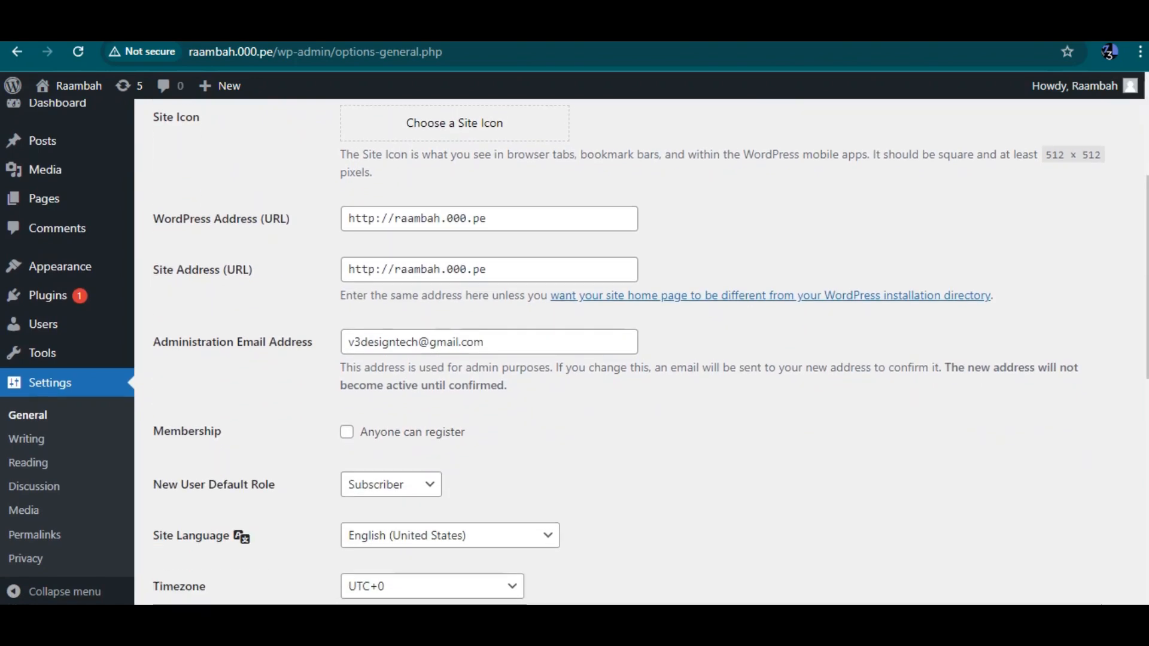
pyautogui.click(374, 218)
pyautogui.write('s')
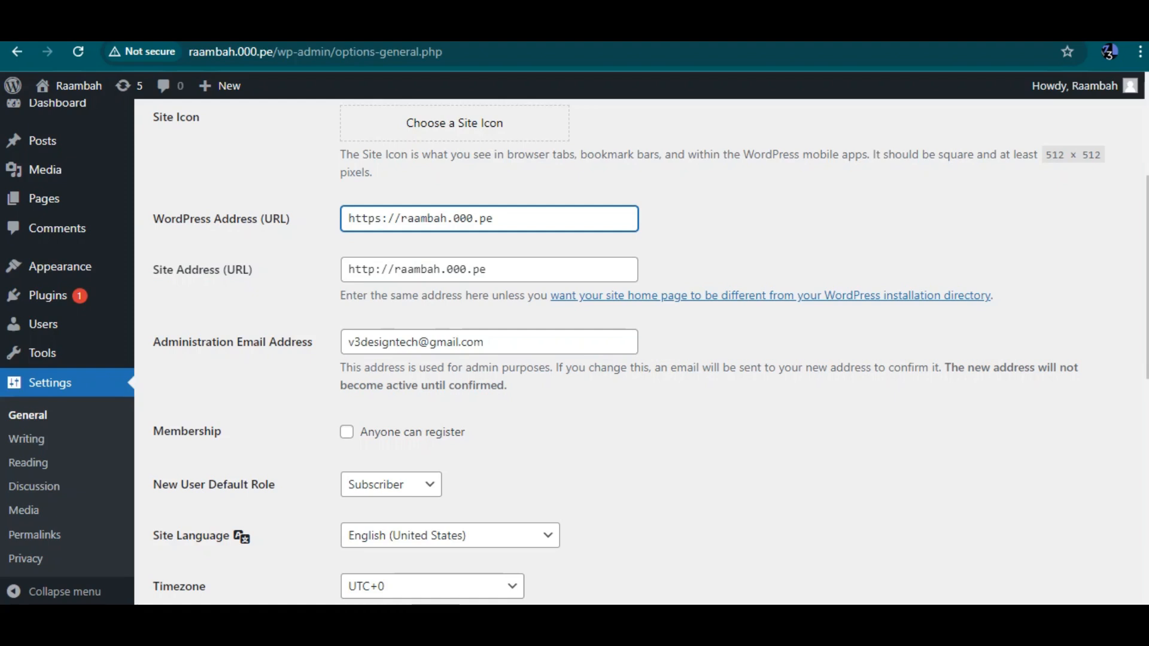
pyautogui.click(375, 270)
pyautogui.write('s')
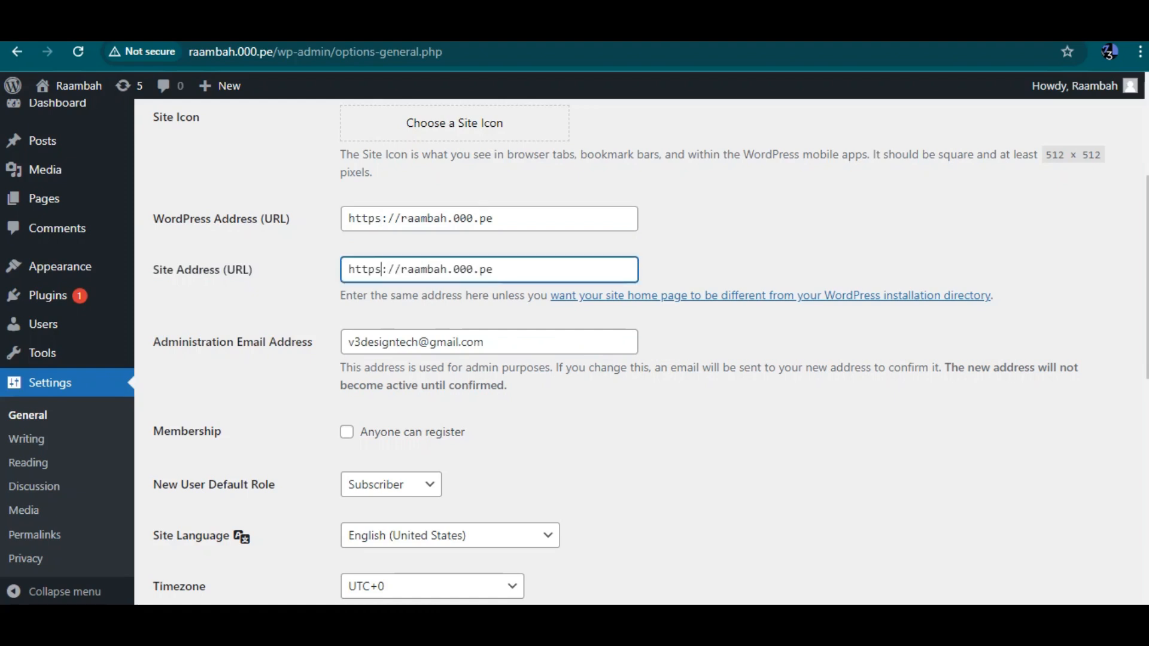
pyautogui.scroll(-5, 647, 351)
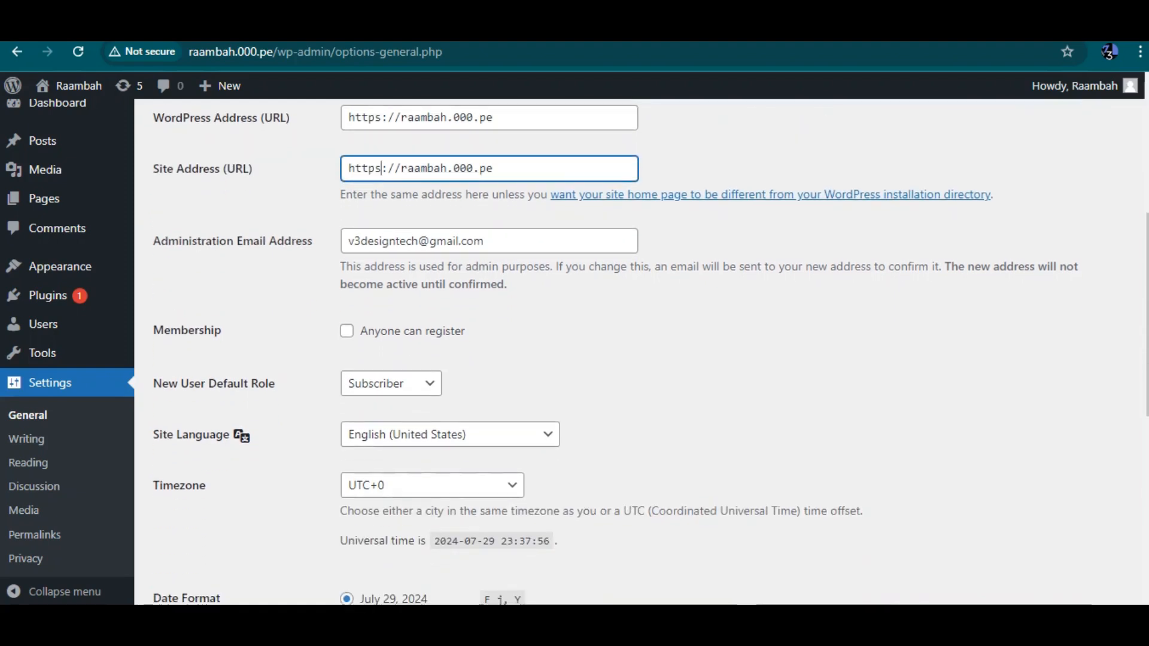
pyautogui.scroll(-4, 640, 352)
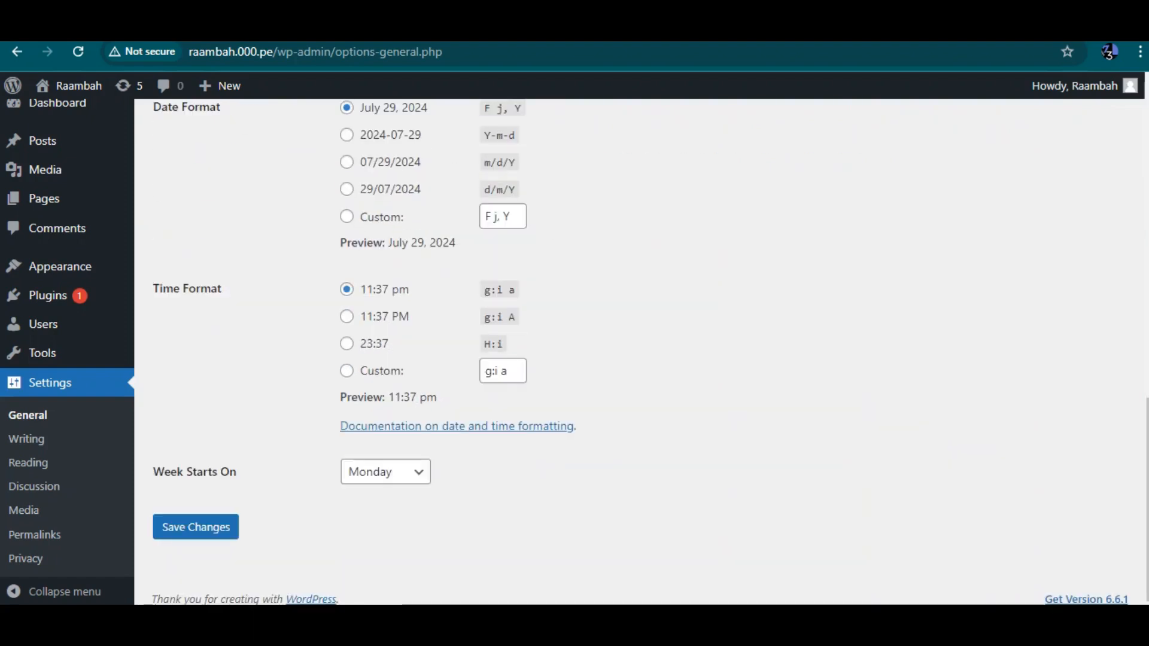
pyautogui.click(196, 527)
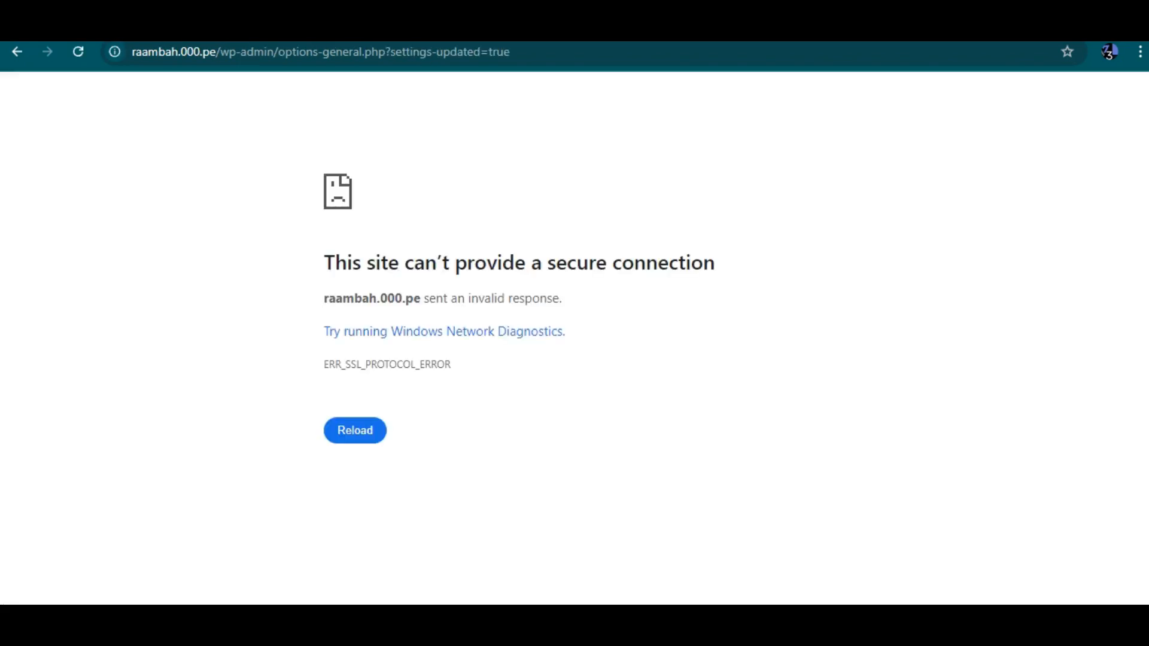
# - Reload after the ERR_SSL_PROTOCOL_ERROR to get back to General Settings over http
pyautogui.click(377, 434)
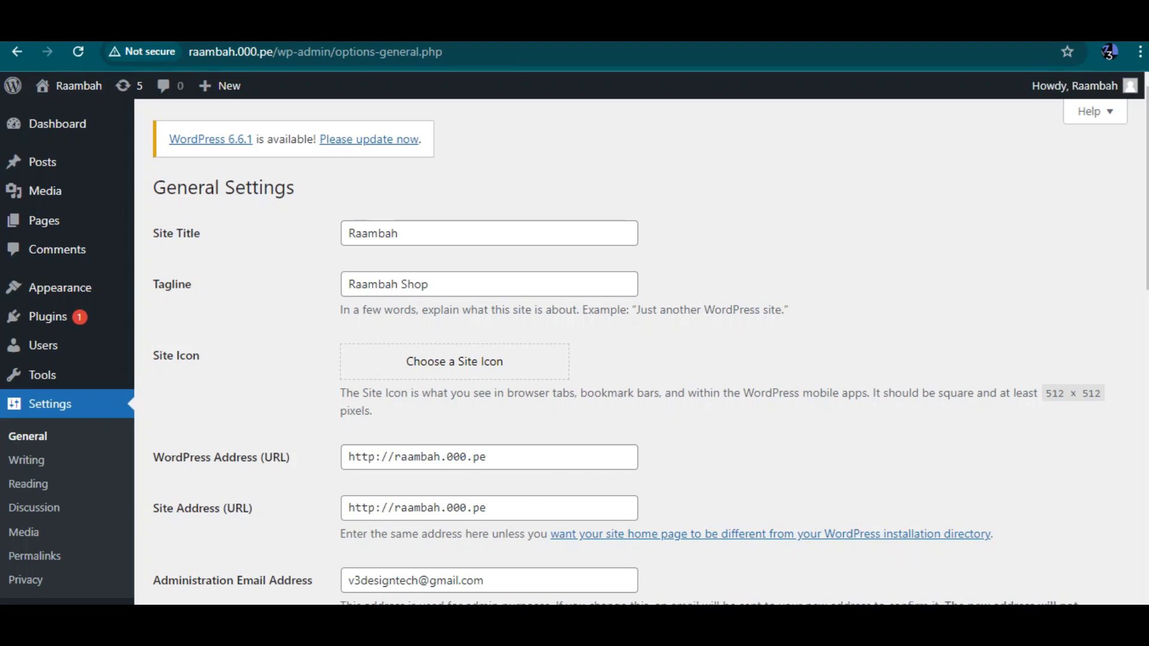
# - Look over the remaining General Settings, then go to the Writing settings page
pyautogui.click(372, 457)
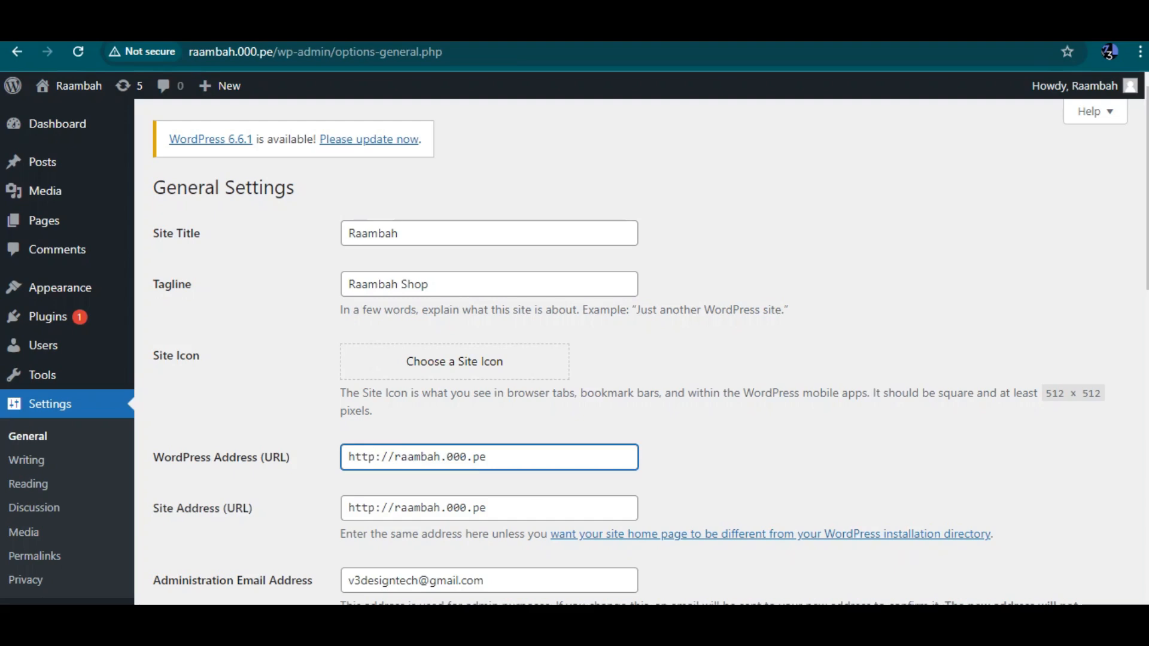
pyautogui.scroll(-1, 372, 457)
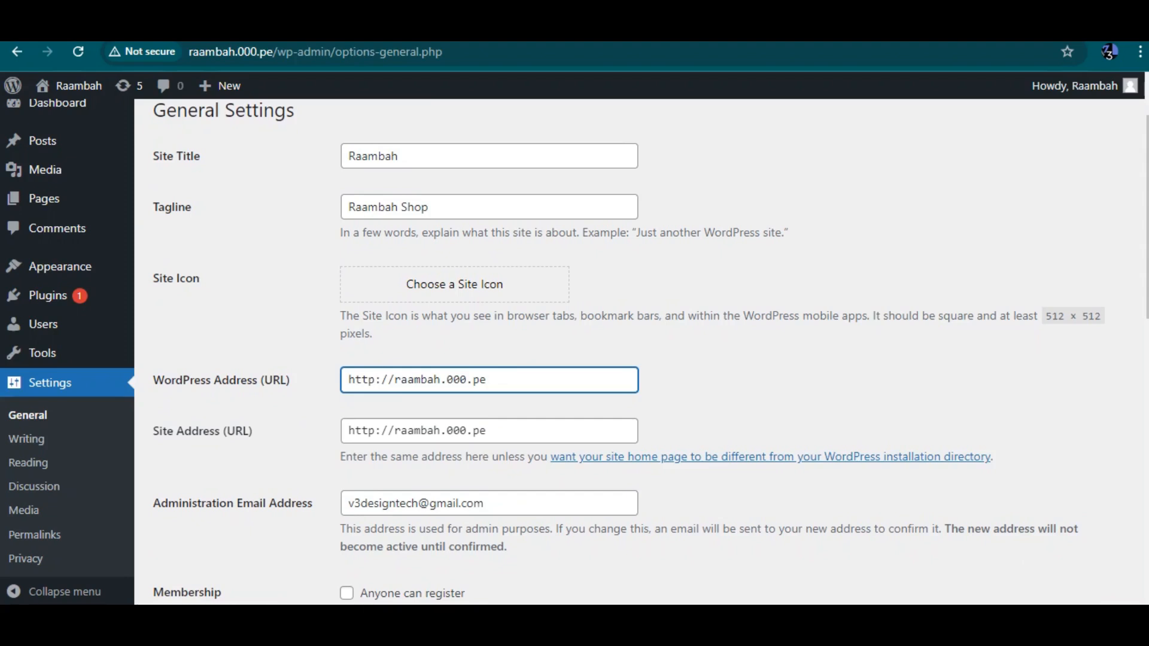
pyautogui.scroll(-3, 650, 351)
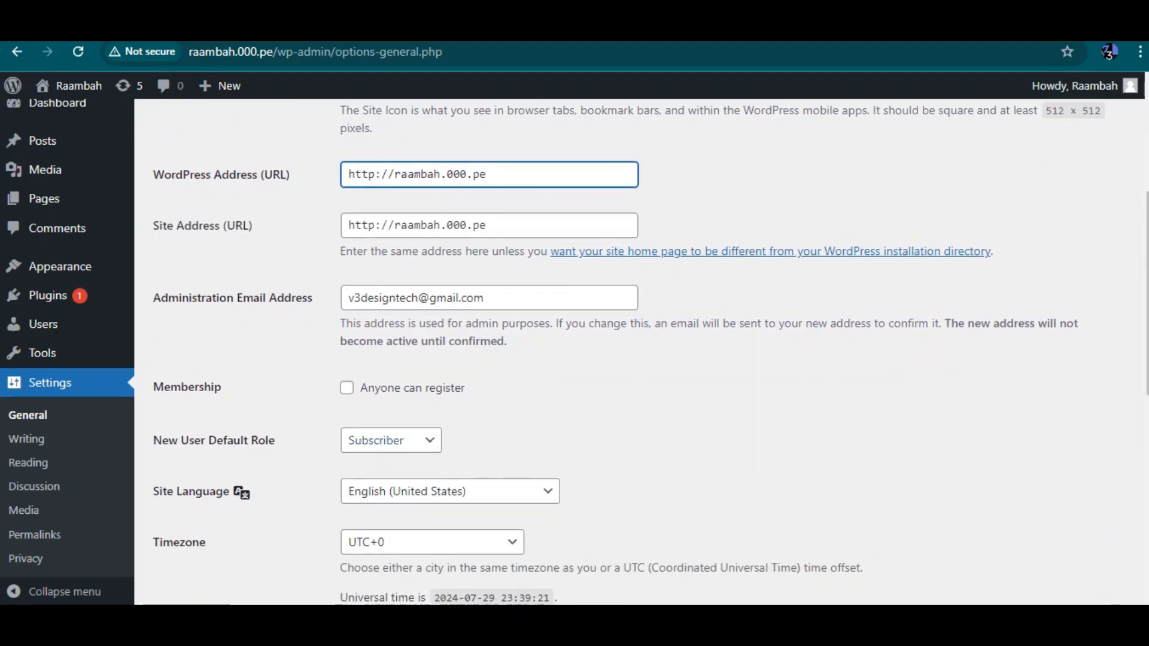
pyautogui.scroll(-4, 632, 352)
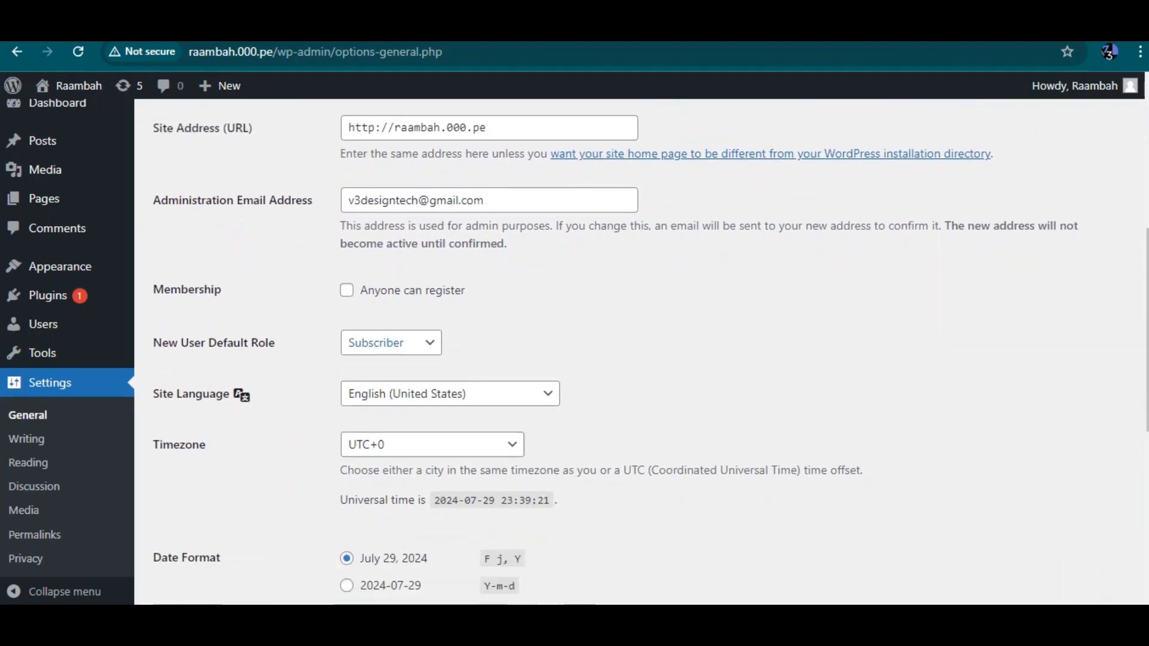
pyautogui.scroll(-4, 632, 352)
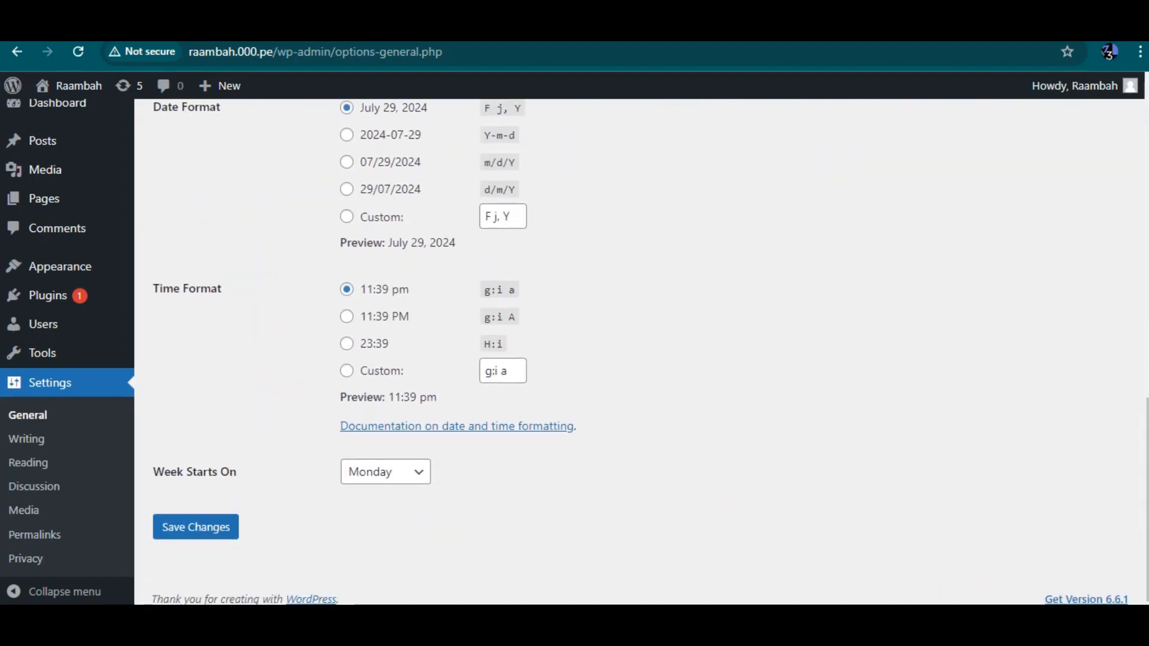
pyautogui.click(26, 439)
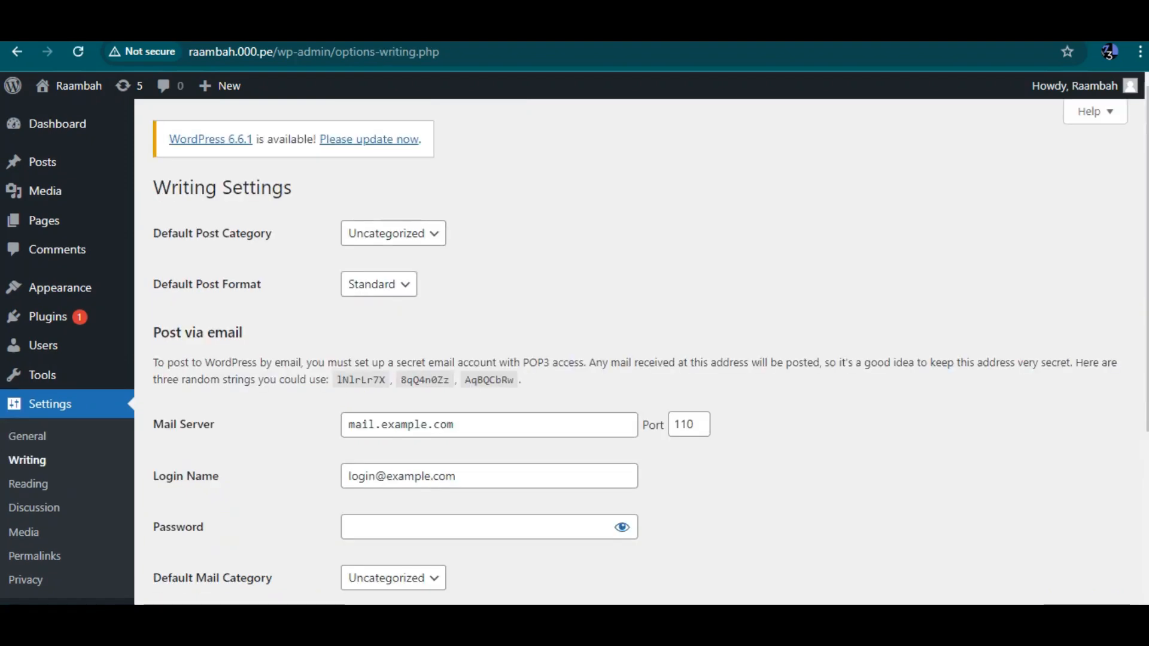
# - Check the Default Post Category choices, keep Uncategorized, and move on to Reading settings
pyautogui.scroll(-1, 631, 351)
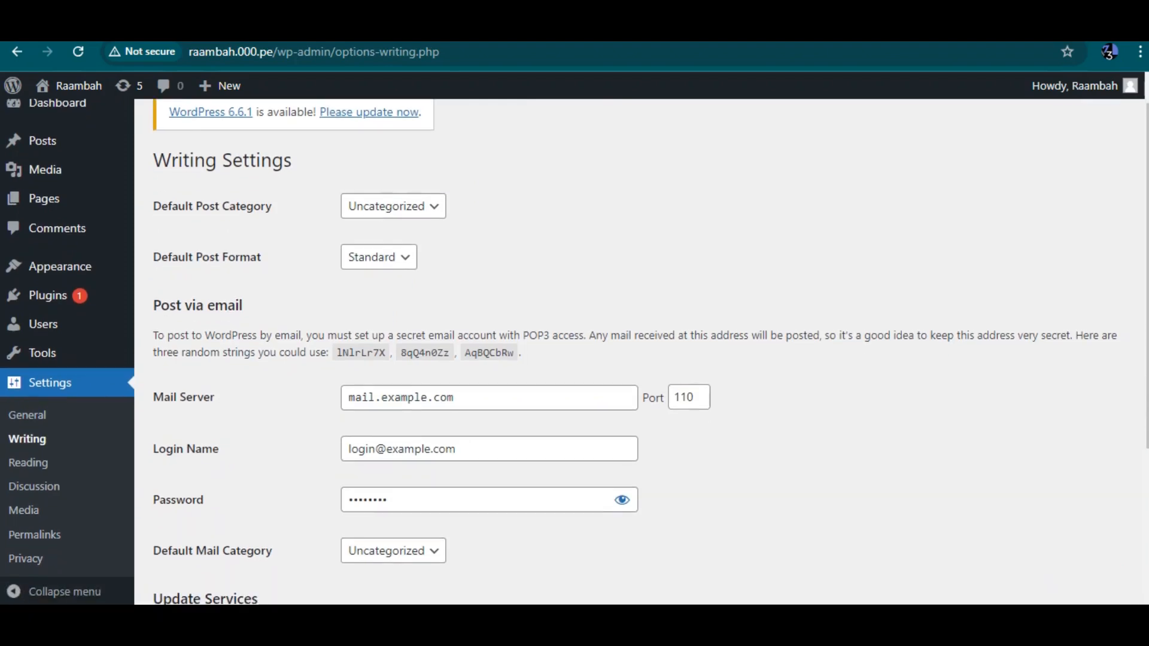
pyautogui.scroll(-1, 632, 351)
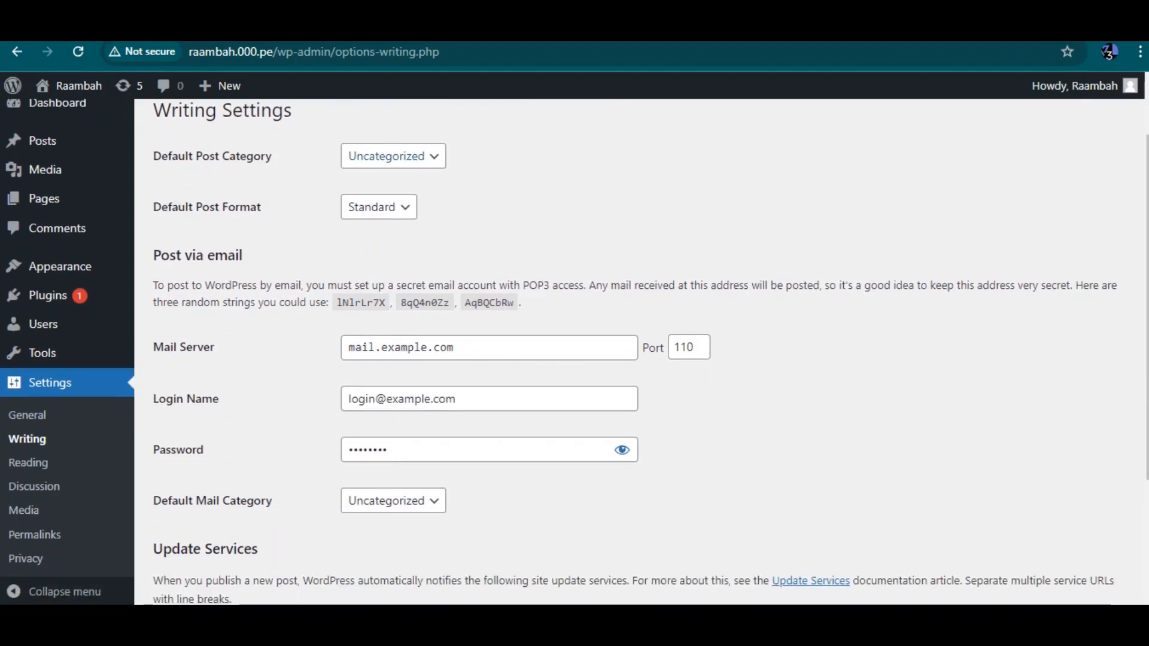
pyautogui.click(393, 156)
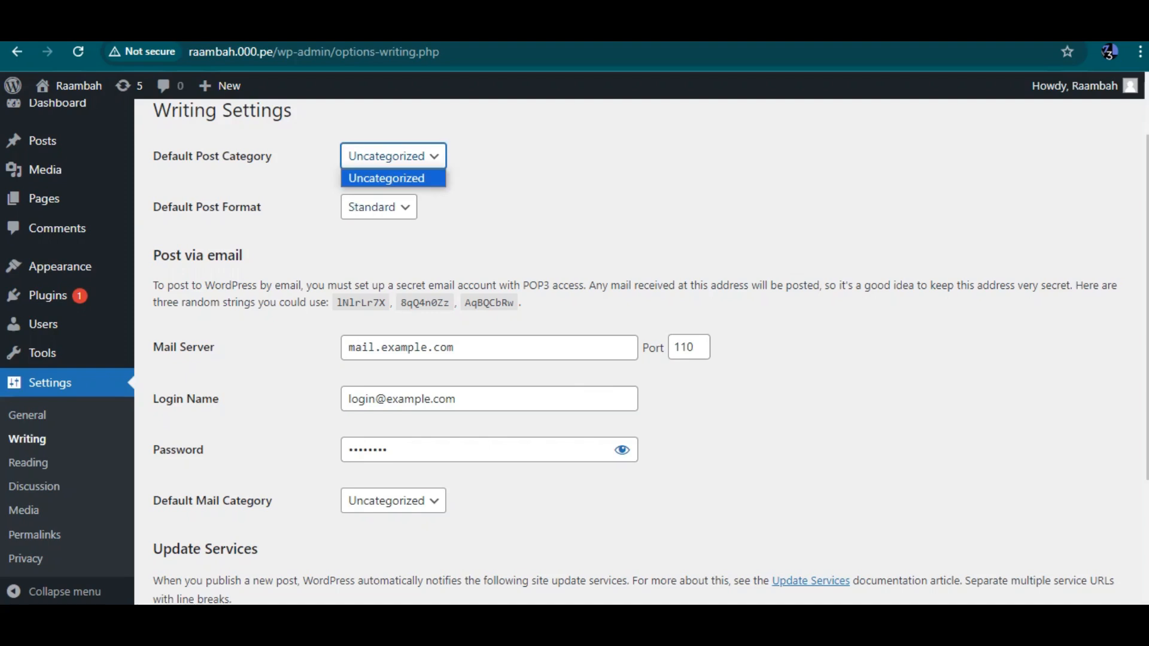
pyautogui.scroll(-3, 646, 350)
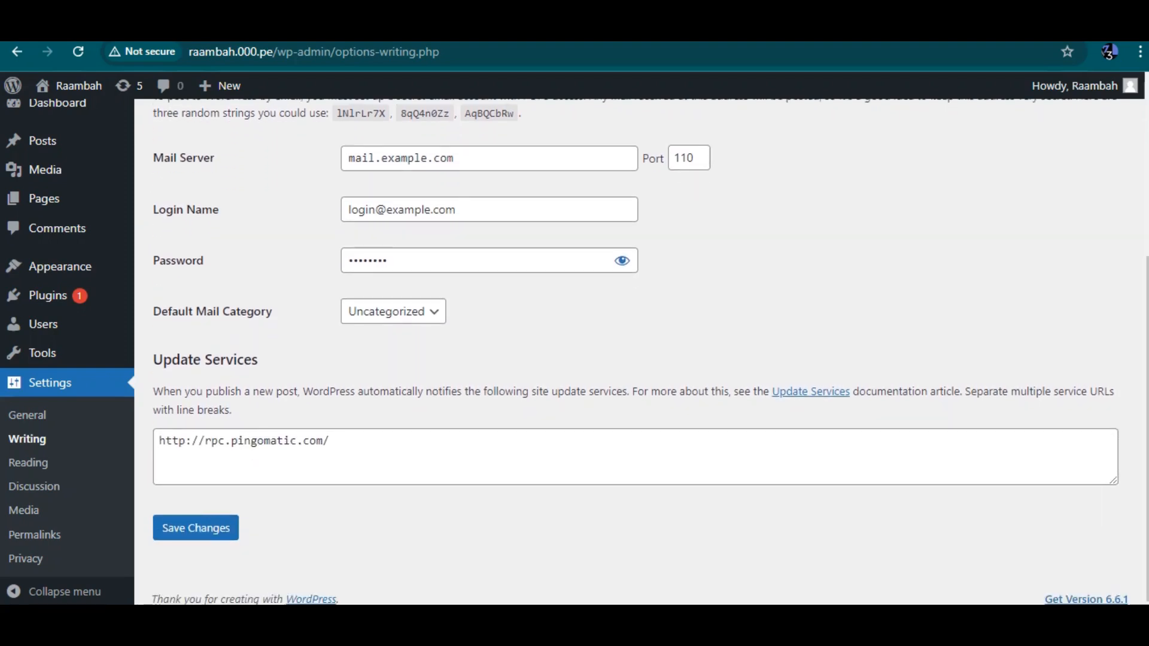
pyautogui.click(28, 462)
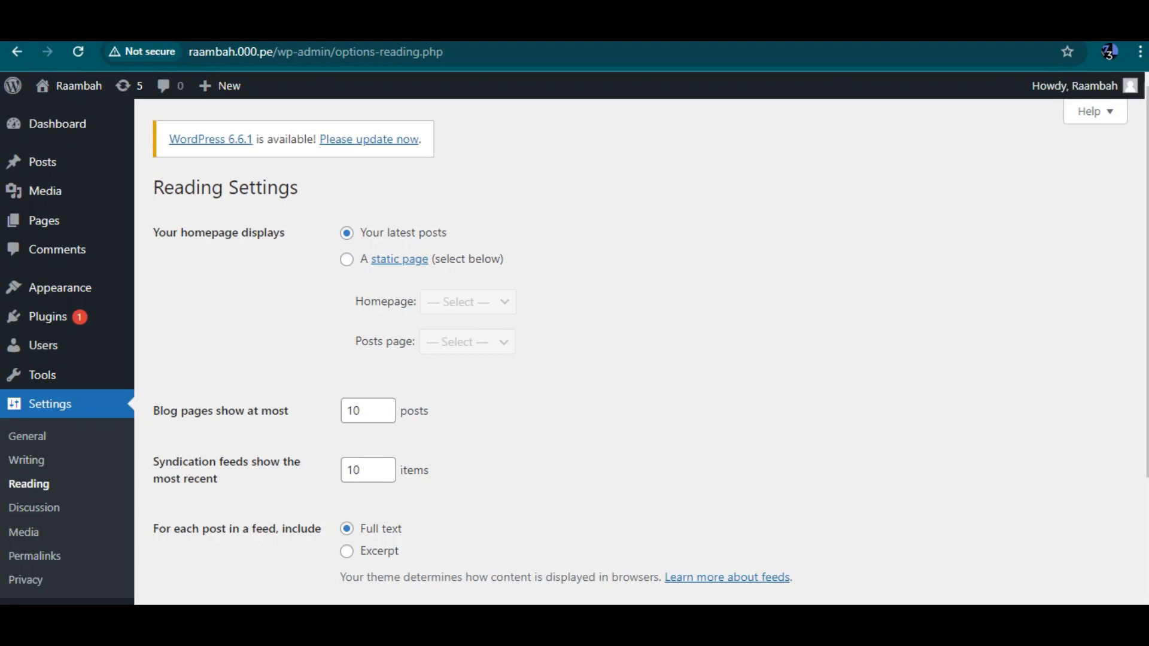
# - Set feeds to include an Excerpt for each post and save the Reading Settings
pyautogui.scroll(-2, 640, 351)
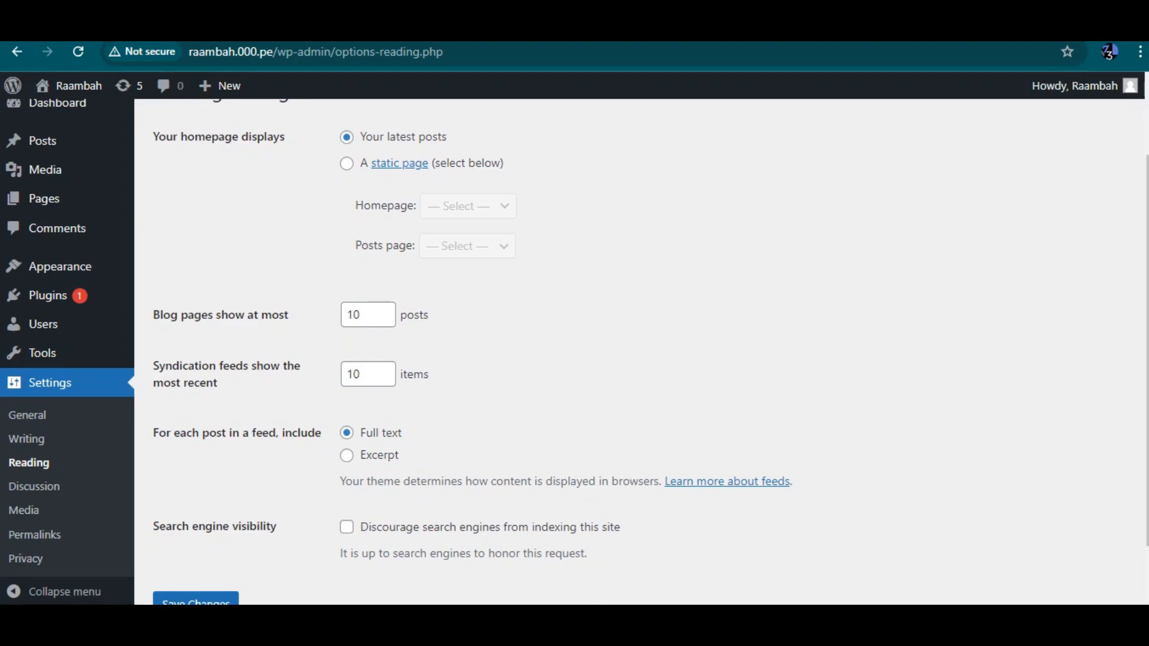
pyautogui.scroll(-1, 650, 352)
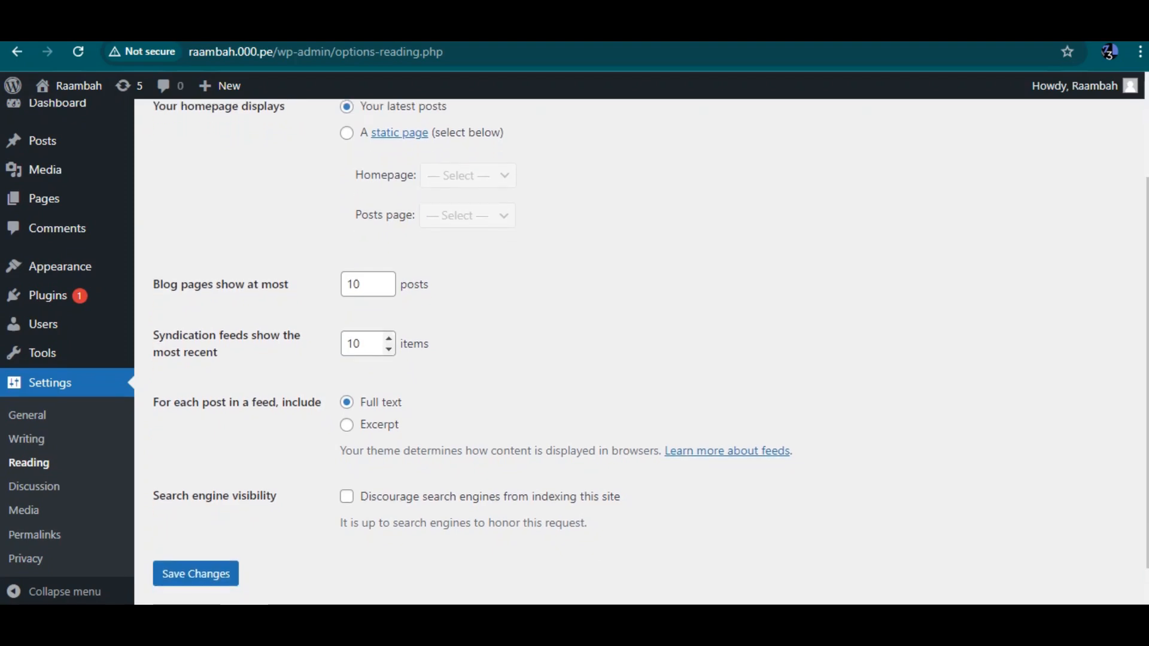
pyautogui.scroll(-1, 650, 343)
pyautogui.moveTo(366, 239); pyautogui.dragTo(346, 239)
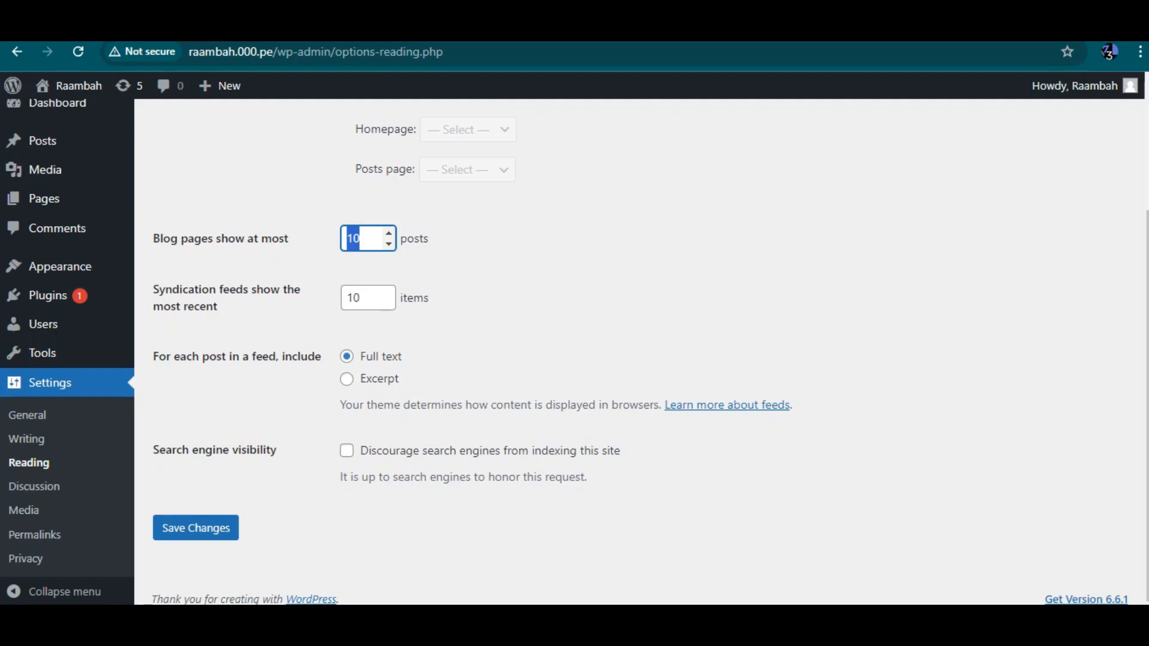
pyautogui.click(346, 379)
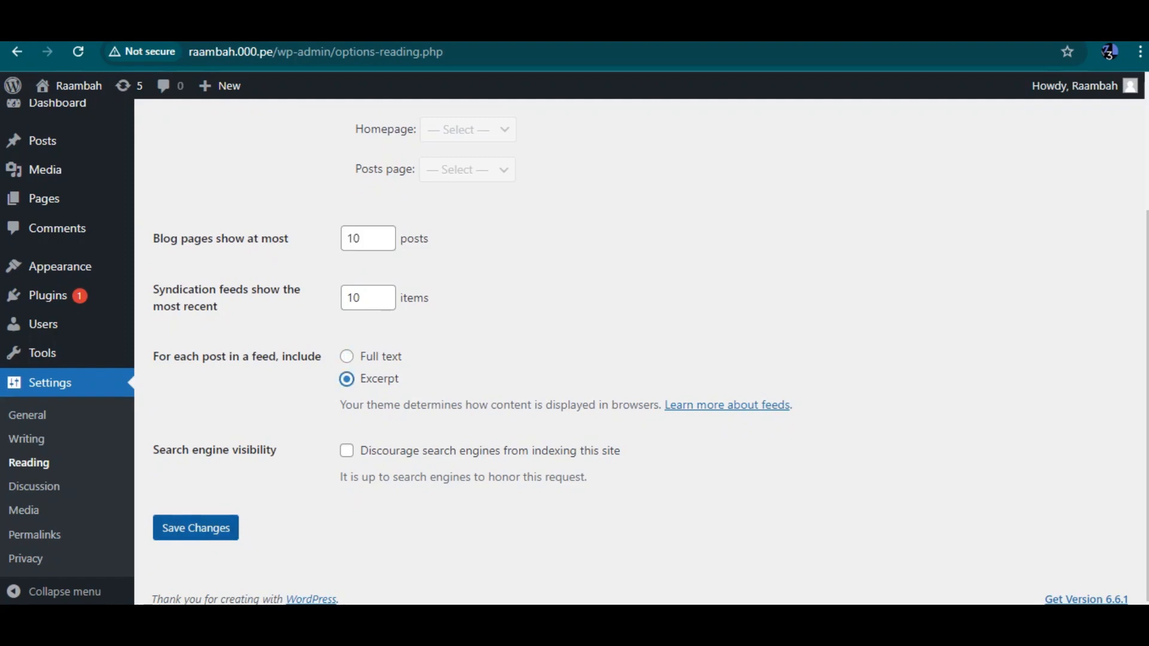
pyautogui.click(195, 528)
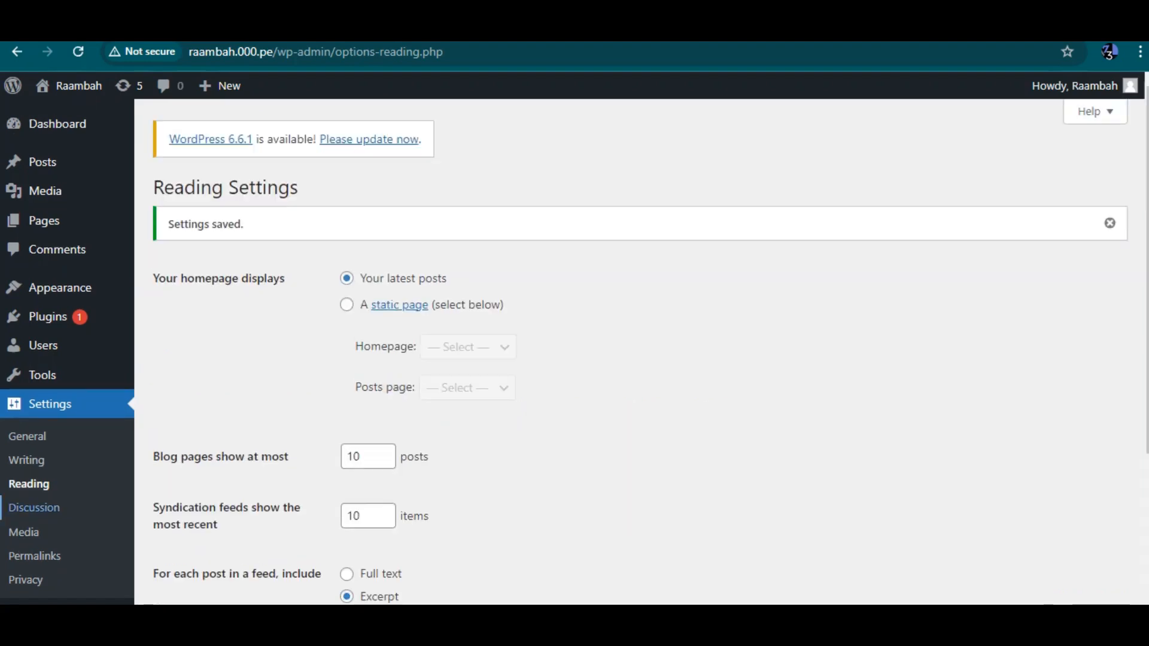
pyautogui.scroll(-3, 651, 352)
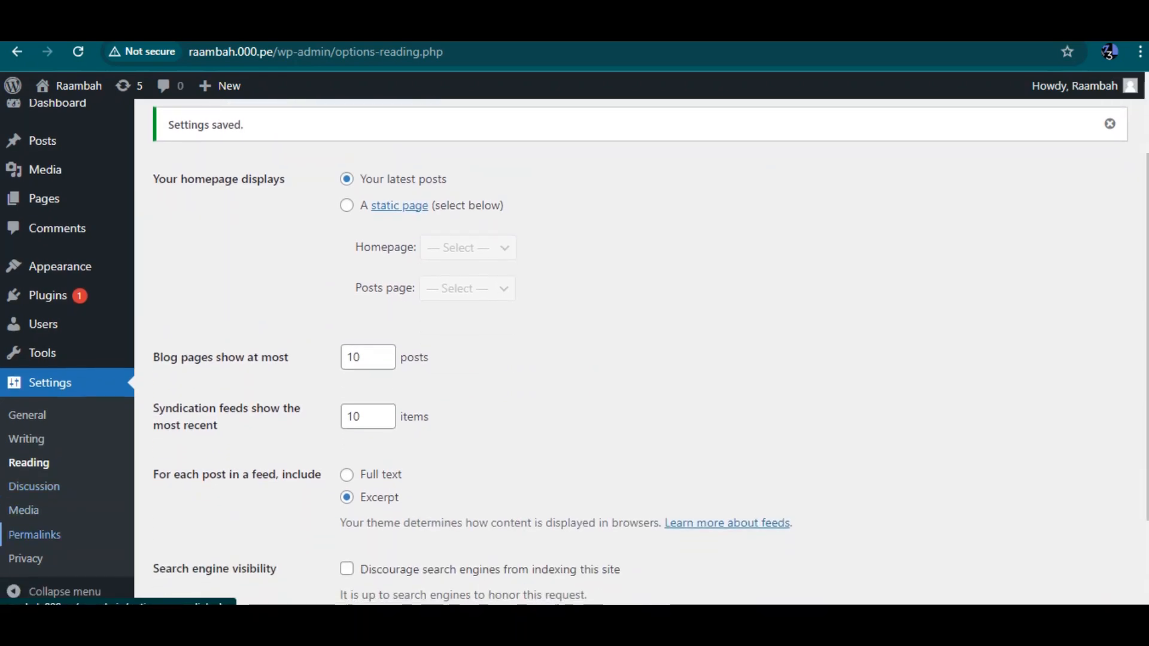
# - Compare the permalink examples, then switch the structure to Post name (/%postname%/) and save
pyautogui.click(34, 534)
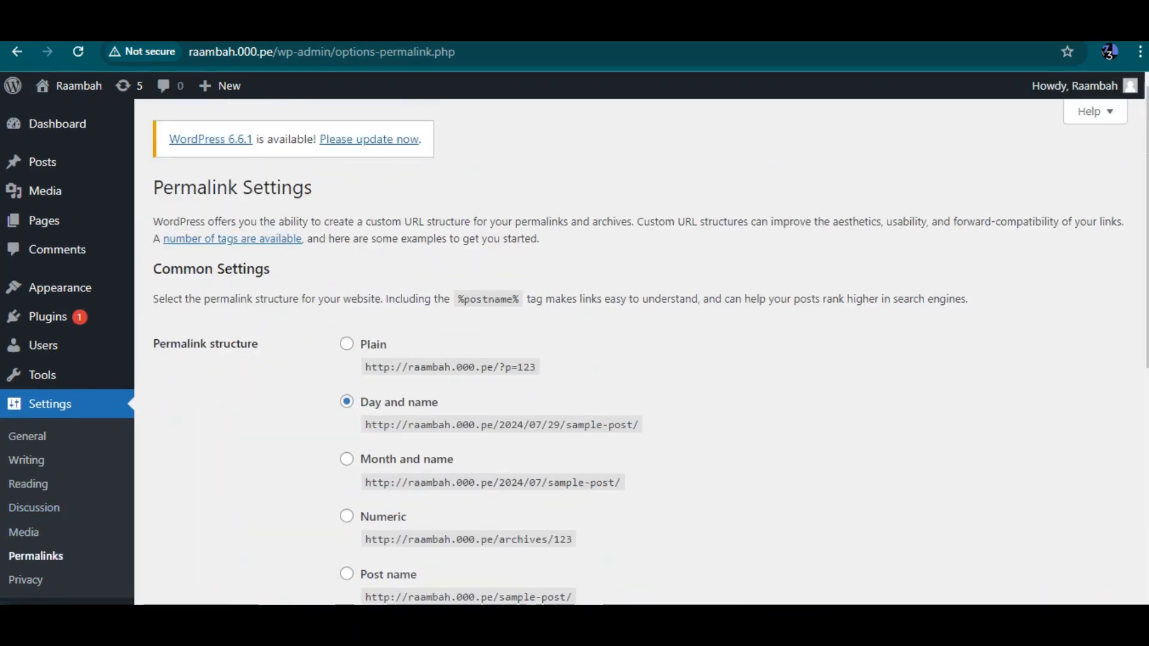
pyautogui.scroll(-1, 641, 352)
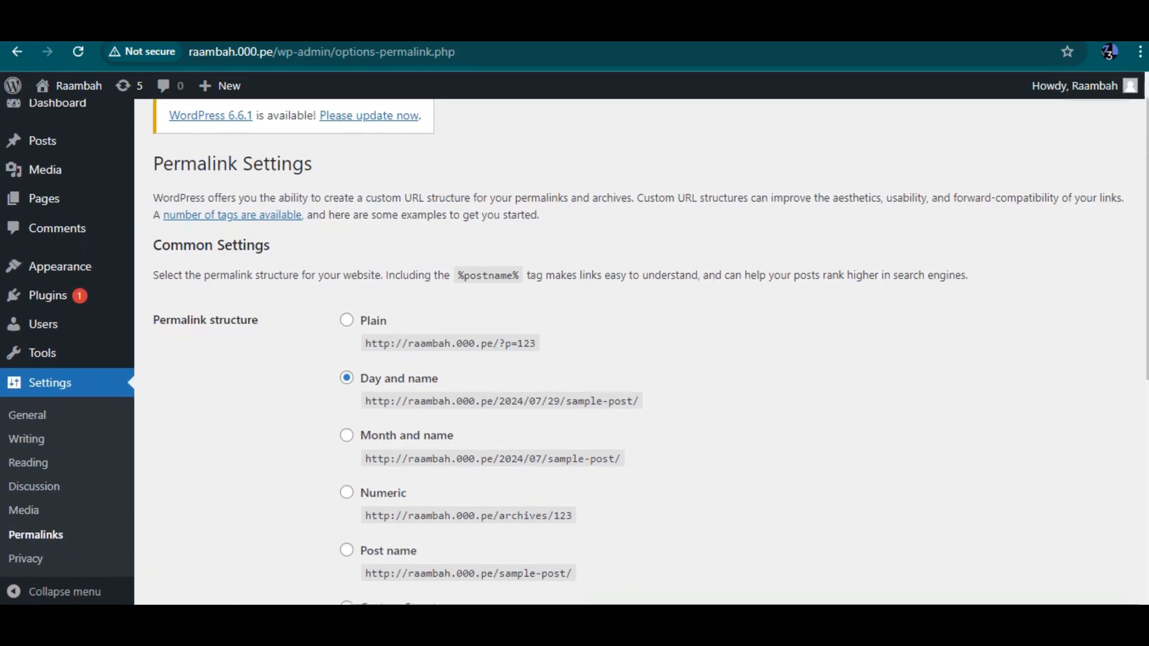
pyautogui.scroll(-1, 638, 352)
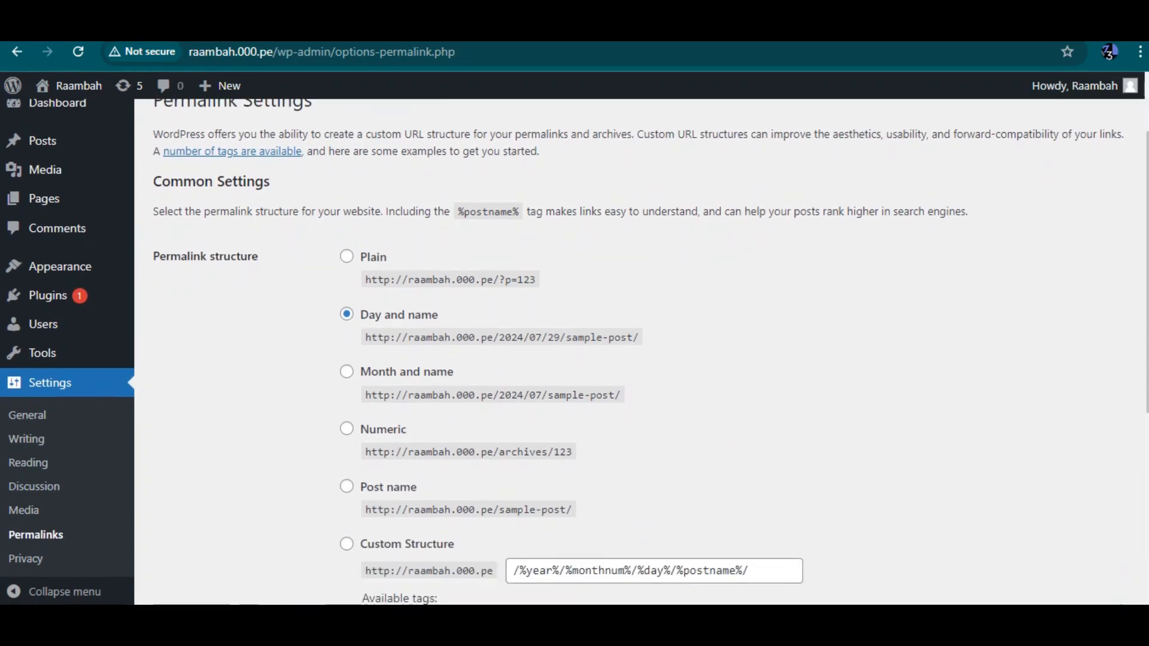
pyautogui.moveTo(493, 337); pyautogui.dragTo(560, 338)
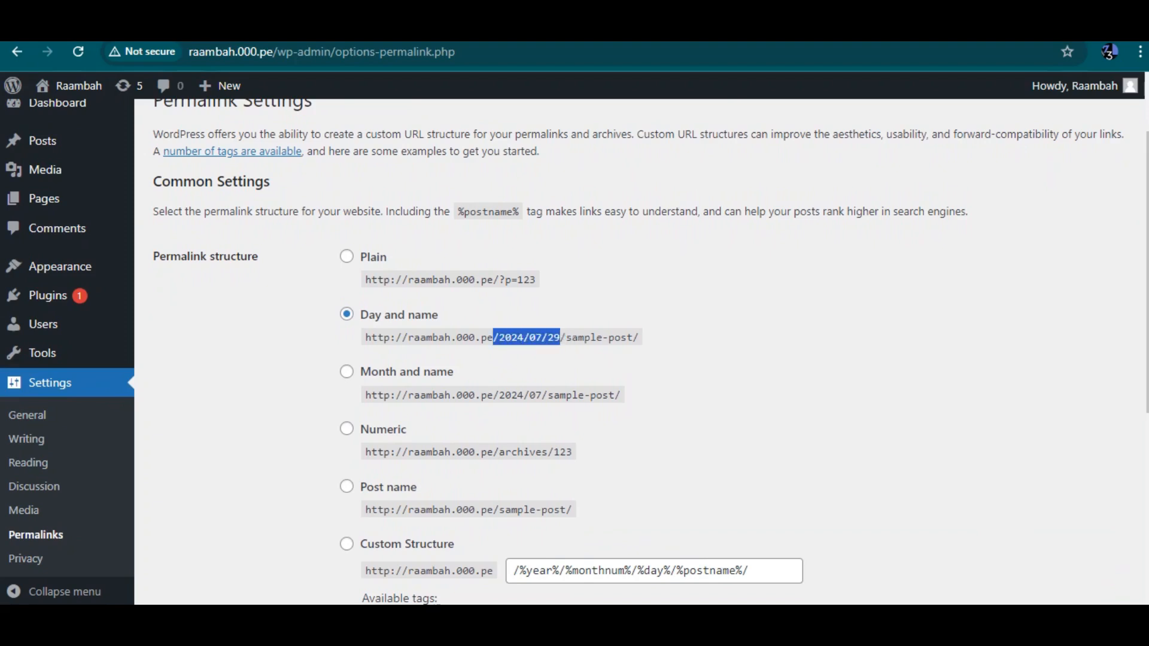
pyautogui.moveTo(493, 280); pyautogui.dragTo(536, 279)
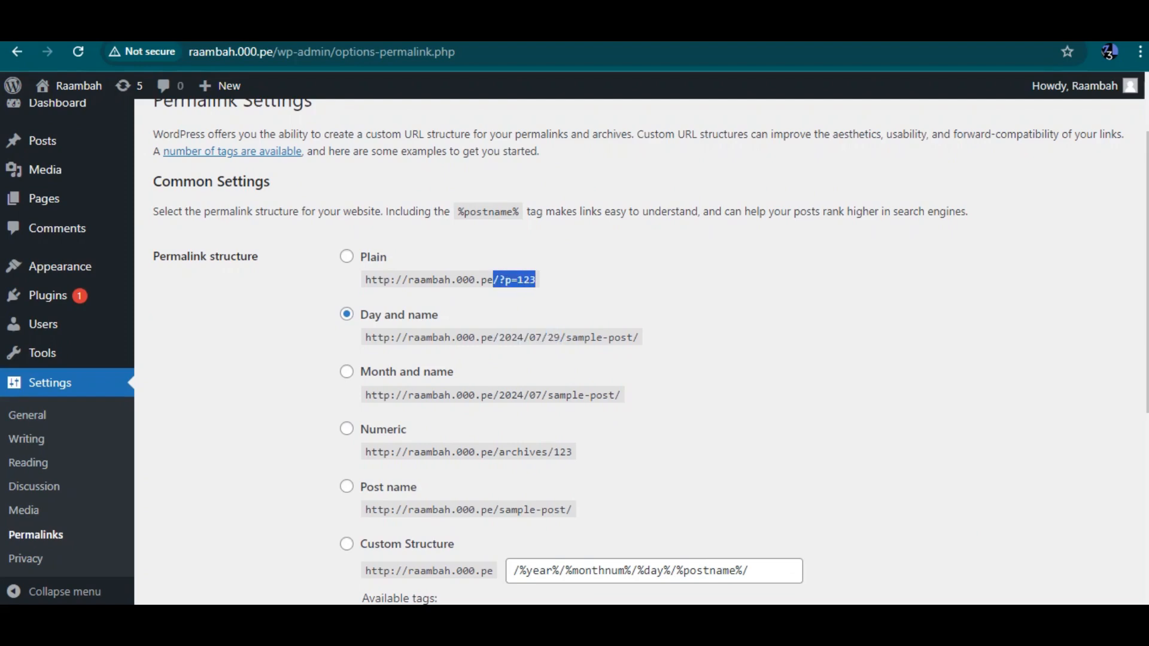
pyautogui.scroll(-2, 646, 356)
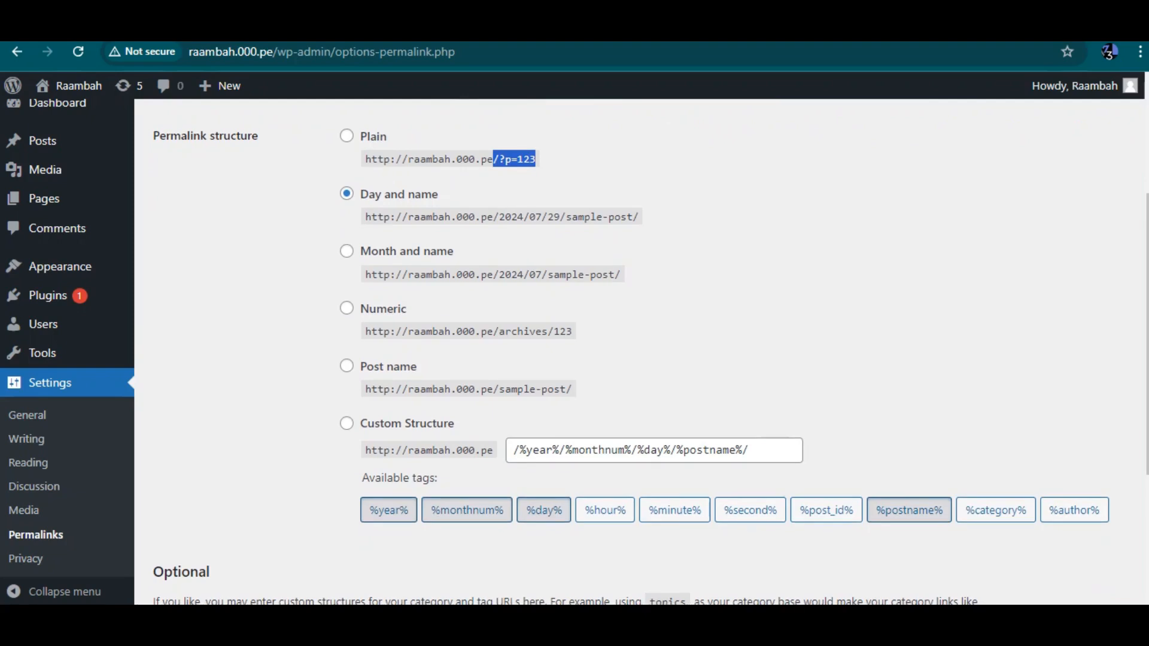
pyautogui.click(346, 366)
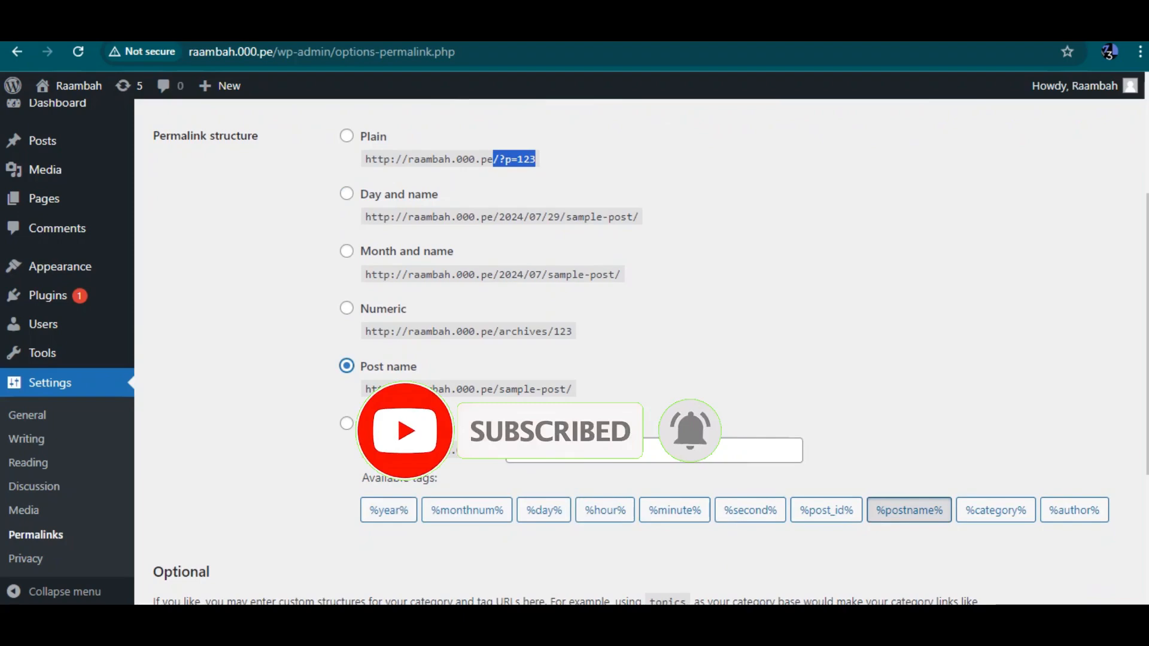
pyautogui.scroll(-4, 631, 351)
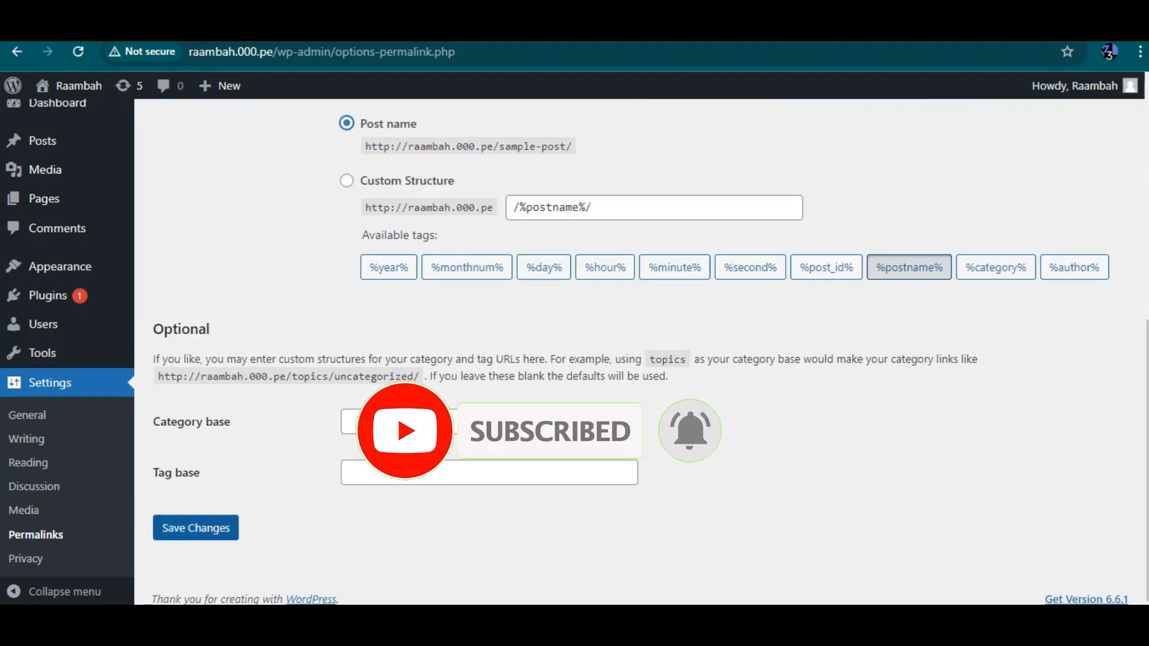
pyautogui.click(196, 528)
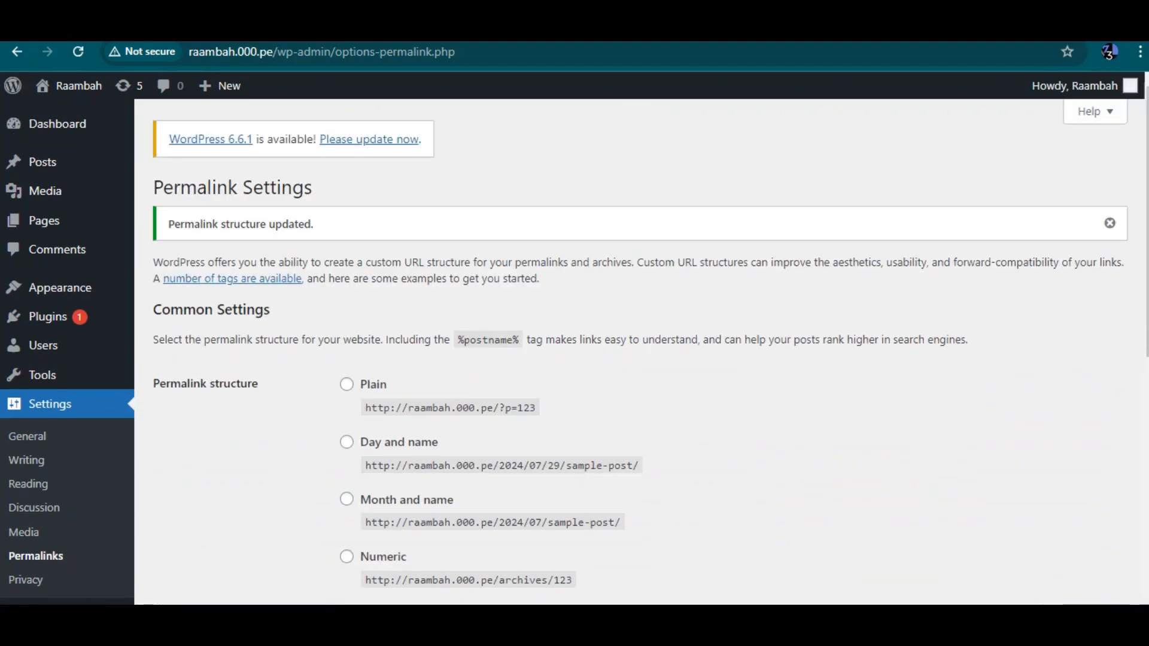